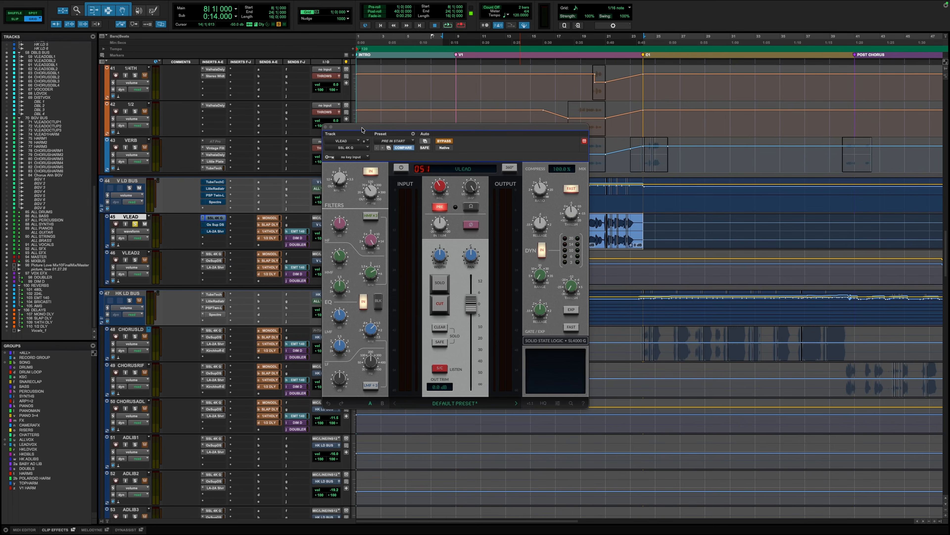
- Move the VLEAD track's SSL 4K G plug-in window below the track so the verse waveform is uncovered
drag(362, 130, 359, 139)
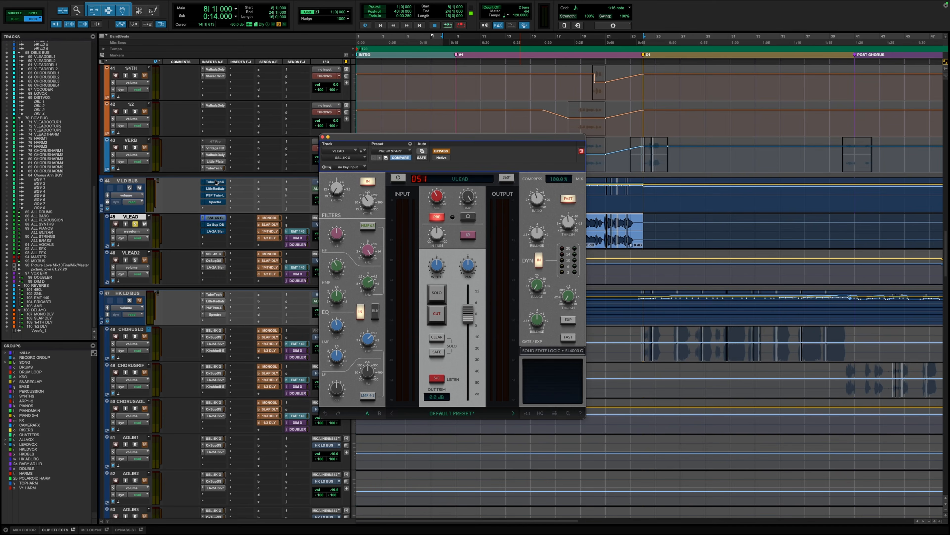
drag(464, 140, 463, 255)
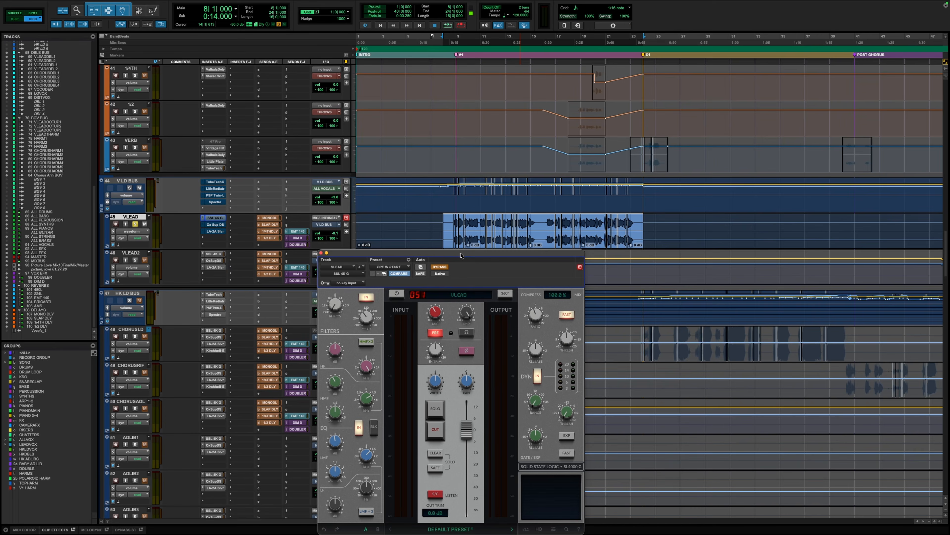
drag(461, 256, 454, 238)
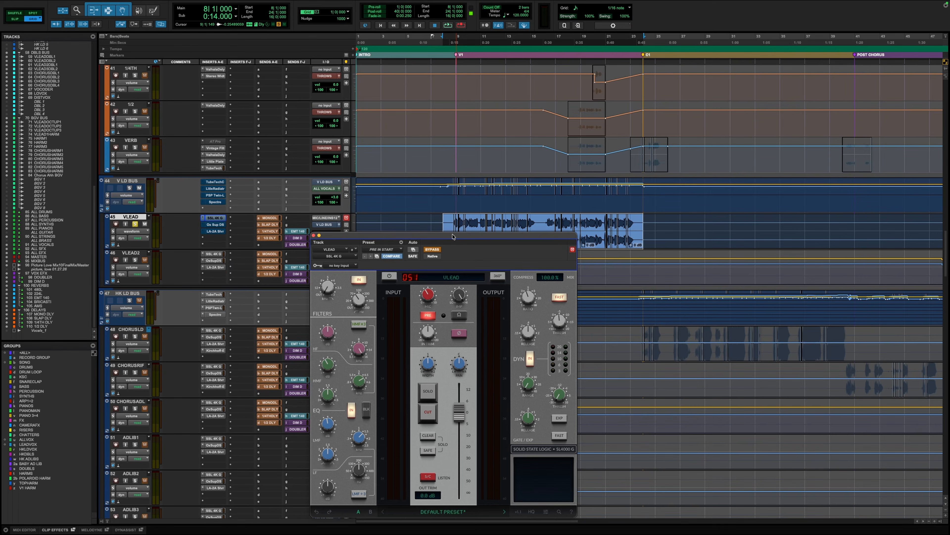
drag(453, 236, 598, 260)
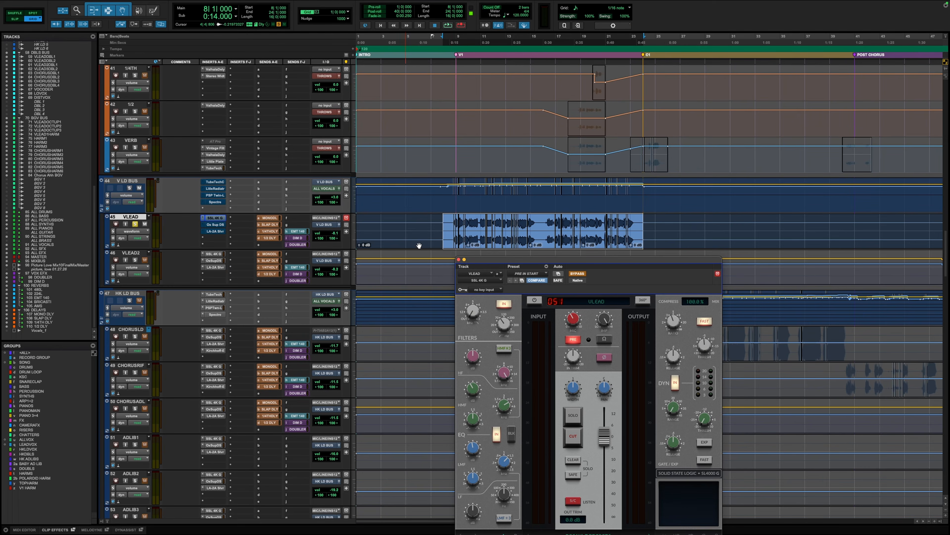
- Select the VLEAD verse vocal from 8|3|125 to 24|1|000
drag(633, 217, 631, 225)
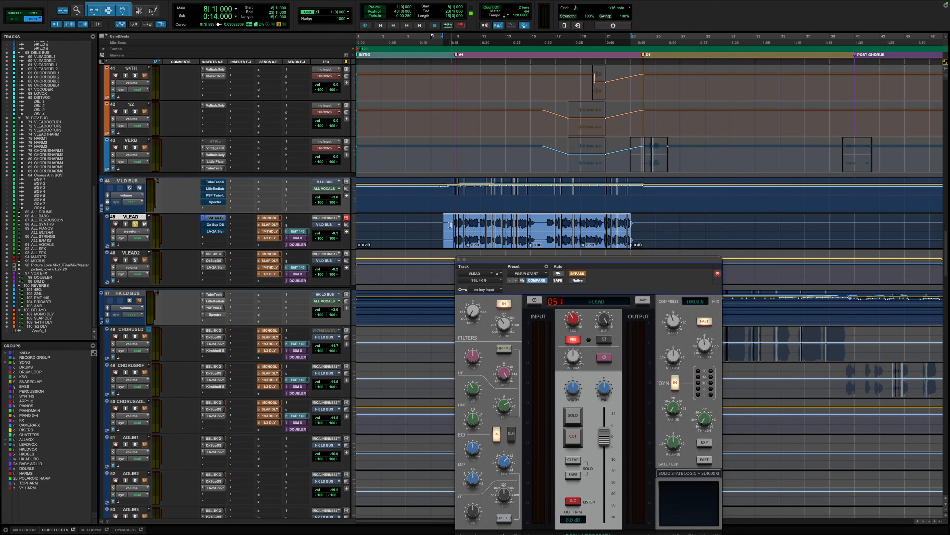
click(638, 225)
drag(623, 228, 446, 245)
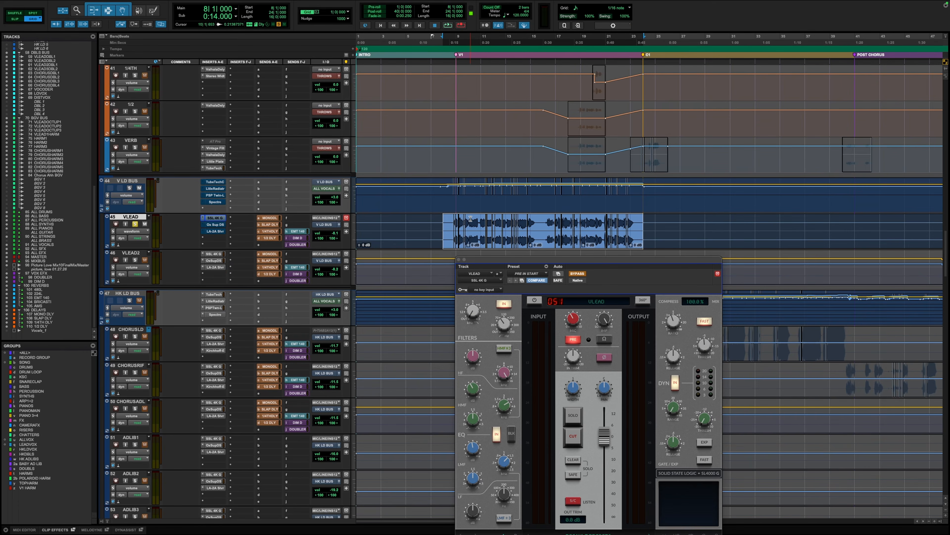
mouse_move(639, 218)
mouse_down()
mouse_move(447, 236)
mouse_move(639, 227)
mouse_up()
drag(643, 225, 449, 231)
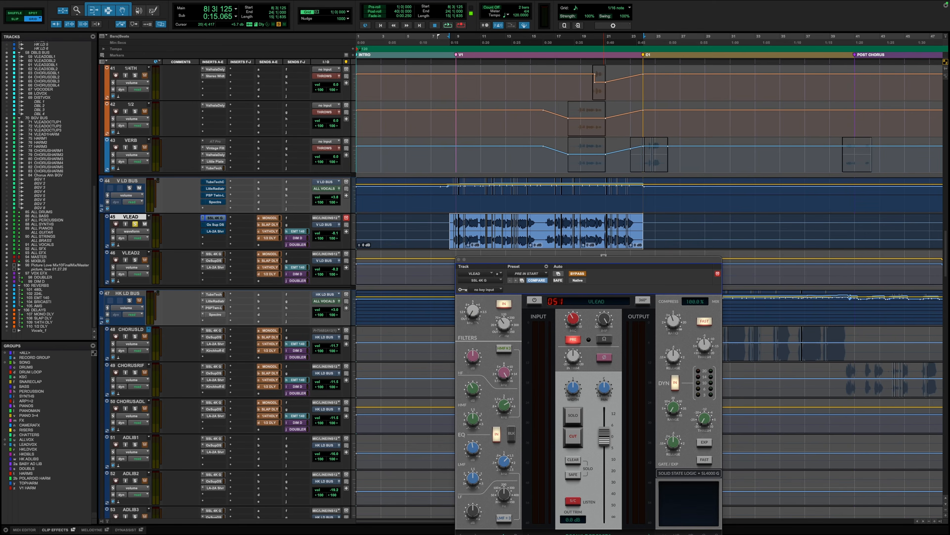
- Reposition the SSL 4K G window slightly and play back the selected VLEAD verse vocal
drag(601, 261, 587, 252)
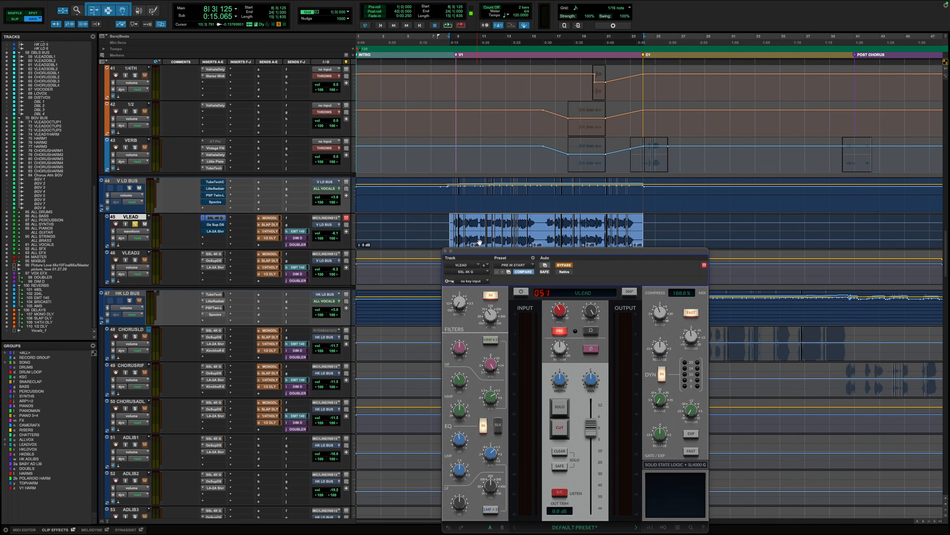
key(space)
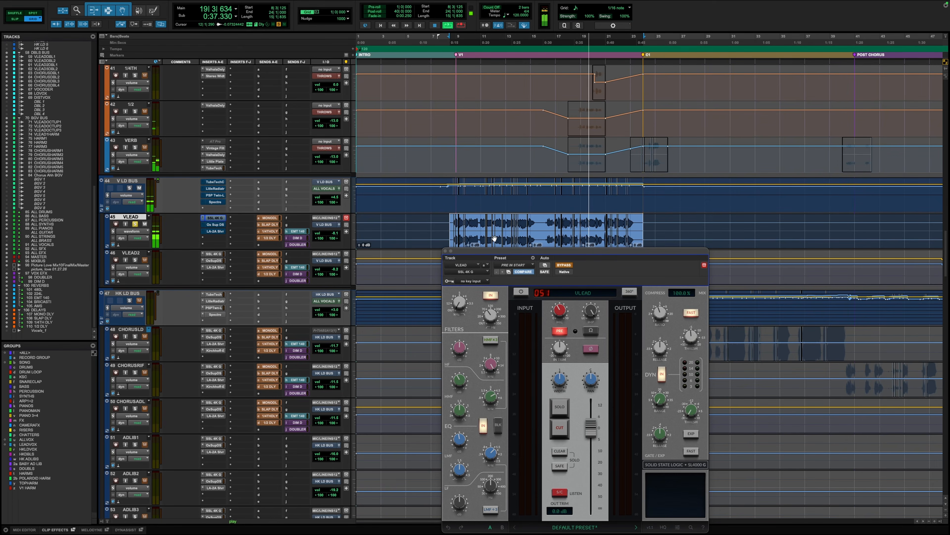
key(space)
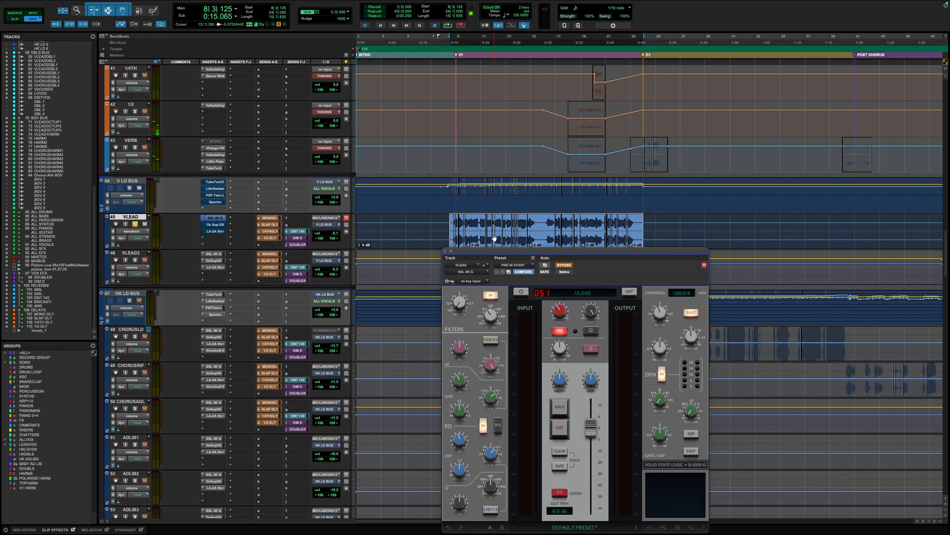
- Close the SSL 4K G plug-in window and enlarge the VLEAD waveform around the start of the selection
drag(493, 253, 303, 210)
click(255, 208)
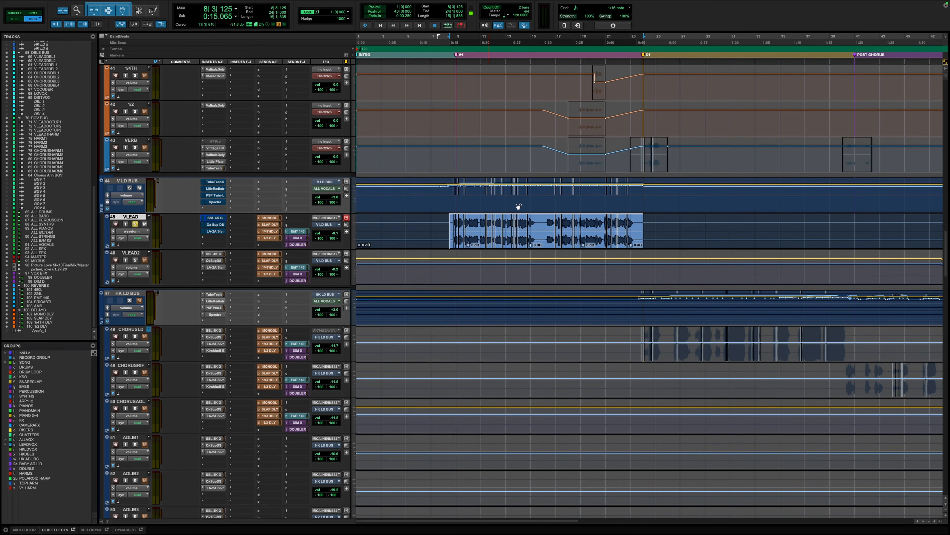
key(super+bracketright)
key(super+bracketright)
key(super+bracketright)
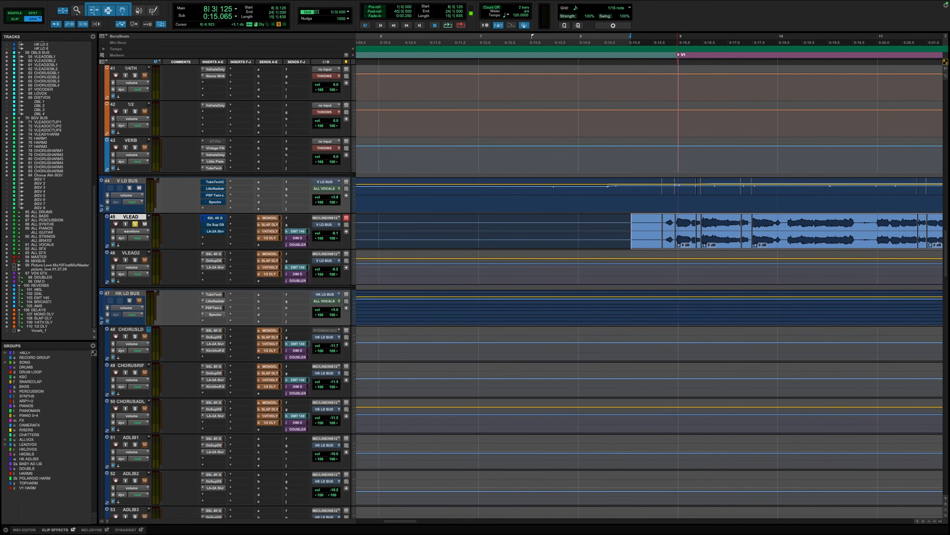
key(super+alt+bracketright)
scroll(672, 195, right, 1)
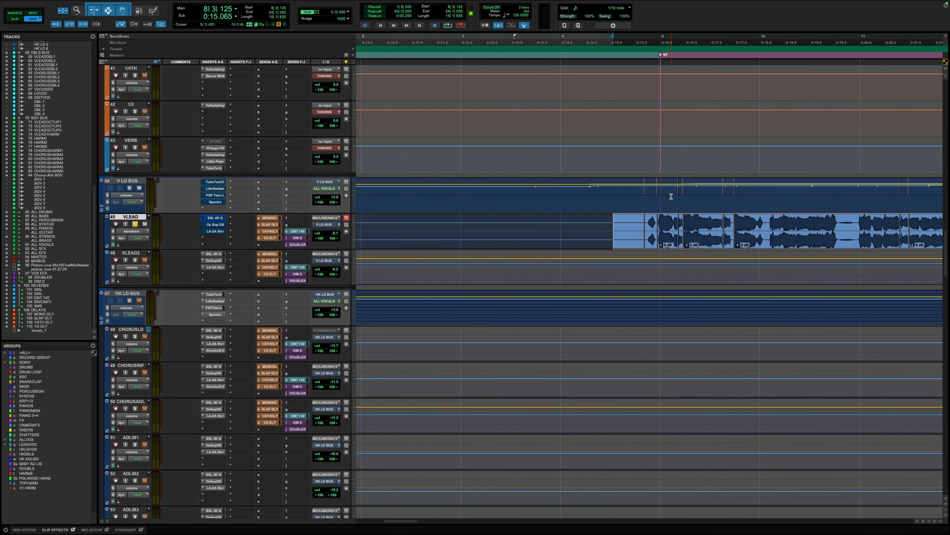
- Switch the edit mode to Slip and zoom in on the first split VLEAD clips around the V1 marker
key(super+bracketright)
key(super+bracketright)
key(super+bracketright)
scroll(671, 196, right, 5)
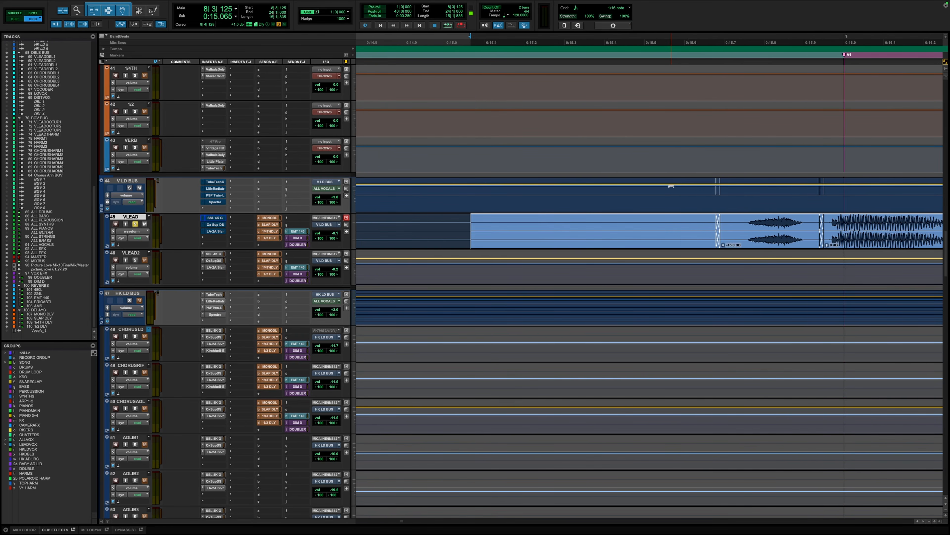
key(F2)
scroll(671, 187, right, 2)
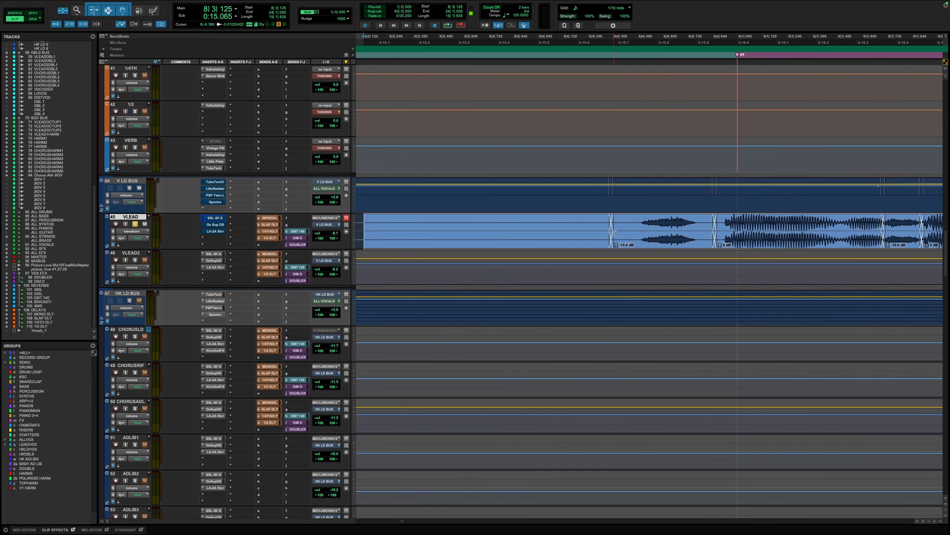
scroll(636, 224, right, 1)
key(super+bracketright)
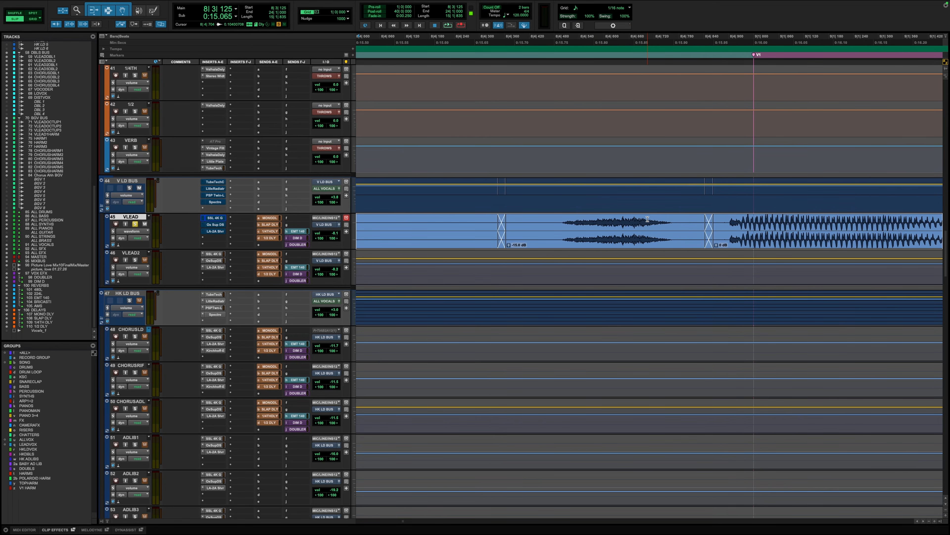
- Examine the split clips, crossfades and clip-gain values along VLEAD from the V1 marker to bar 11
scroll(647, 219, right, 4)
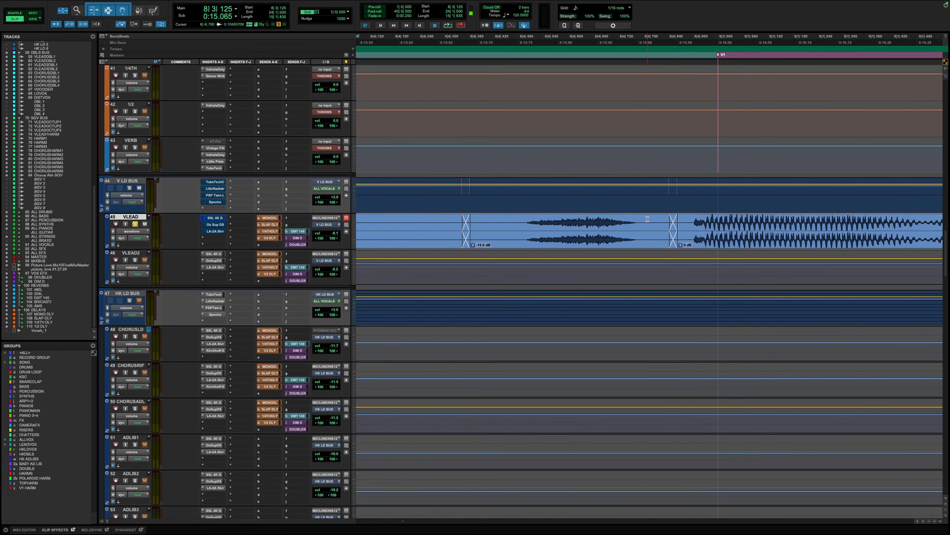
scroll(647, 219, right, 10)
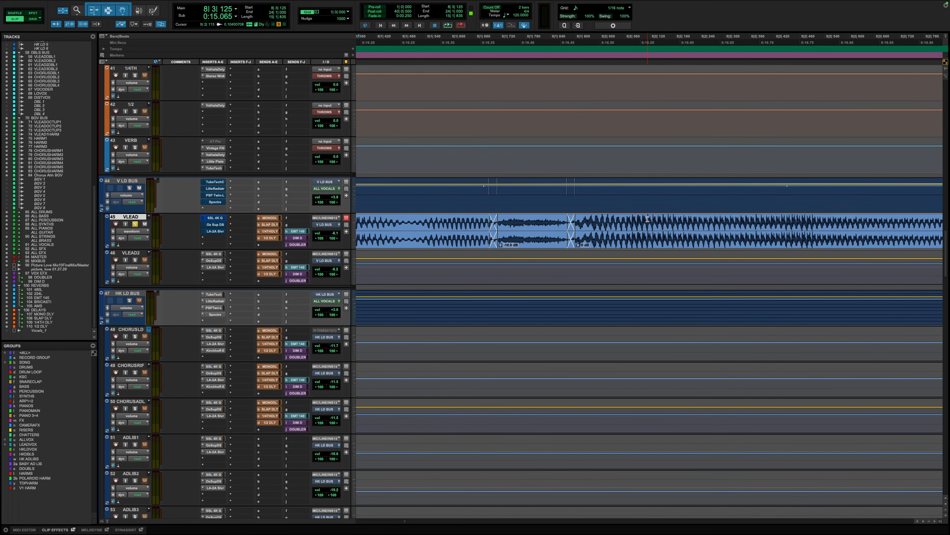
scroll(648, 219, right, 15)
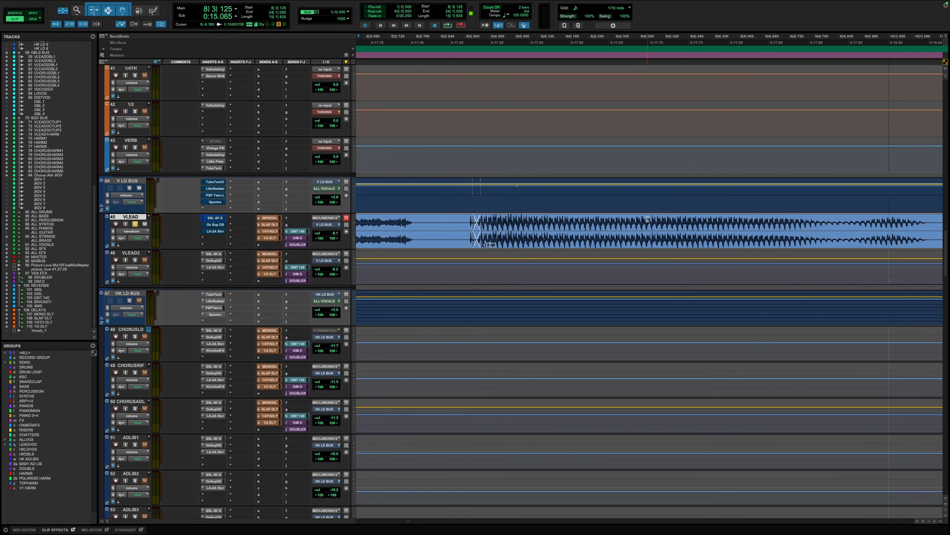
scroll(647, 219, left, 3)
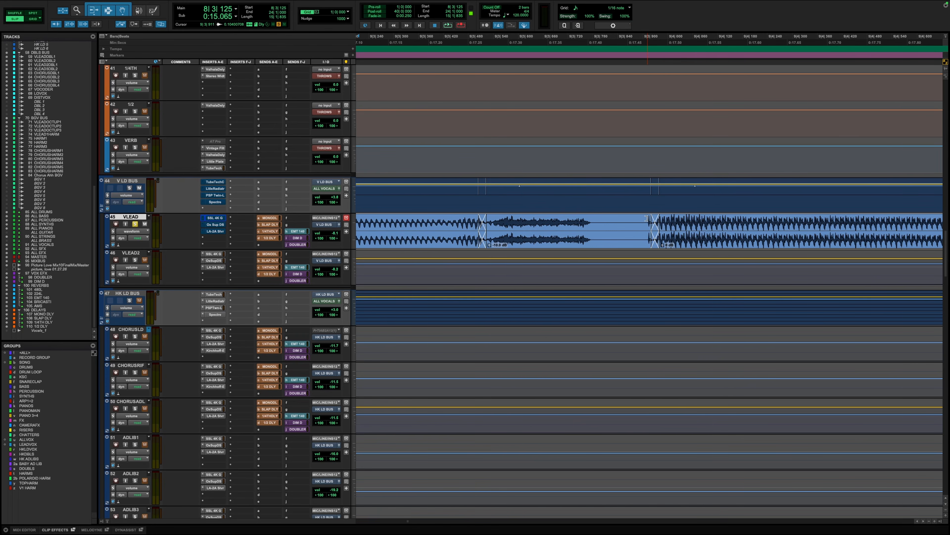
scroll(646, 218, right, 10)
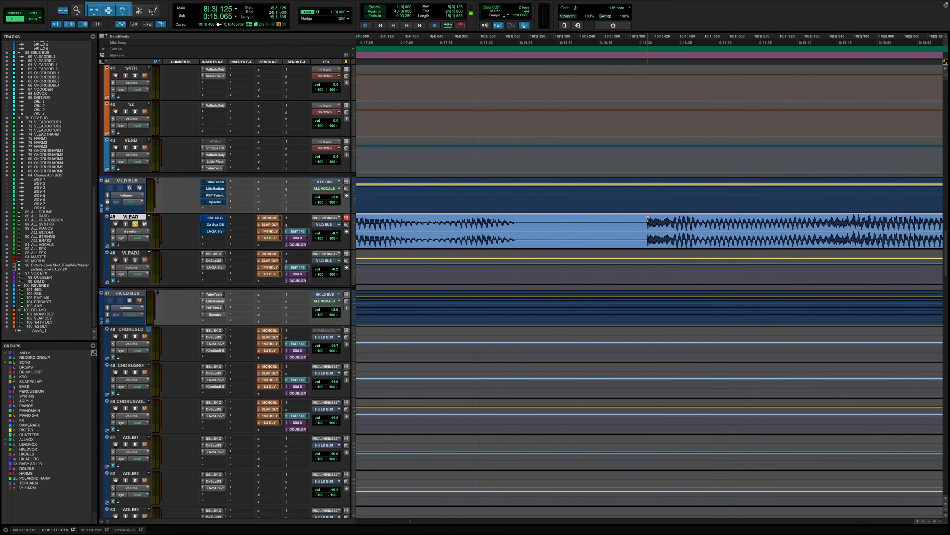
scroll(692, 202, right, 4)
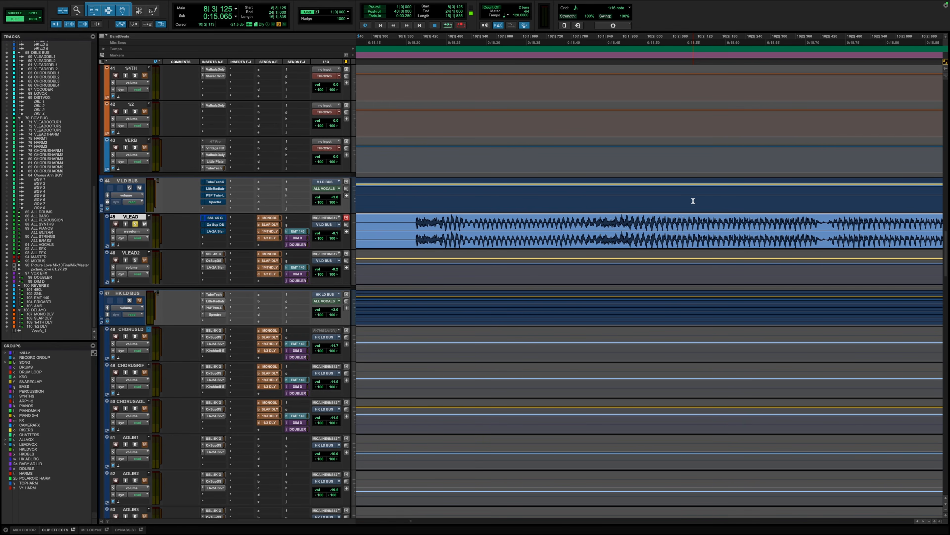
scroll(547, 227, right, 9)
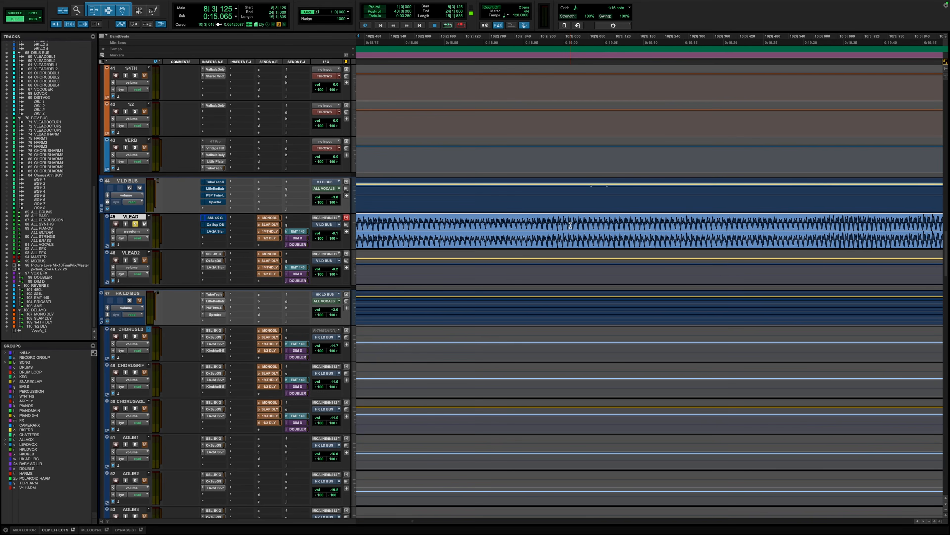
scroll(570, 225, right, 10)
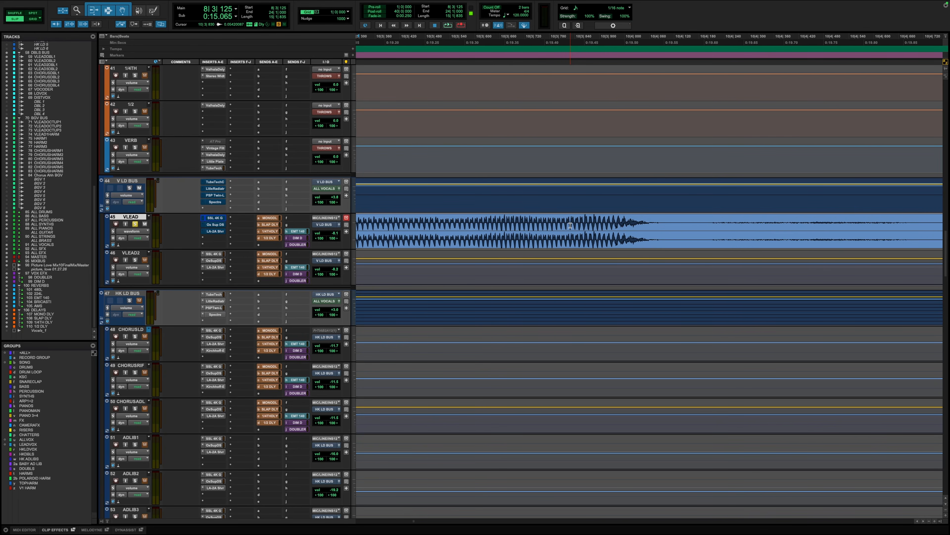
scroll(570, 224, right, 1)
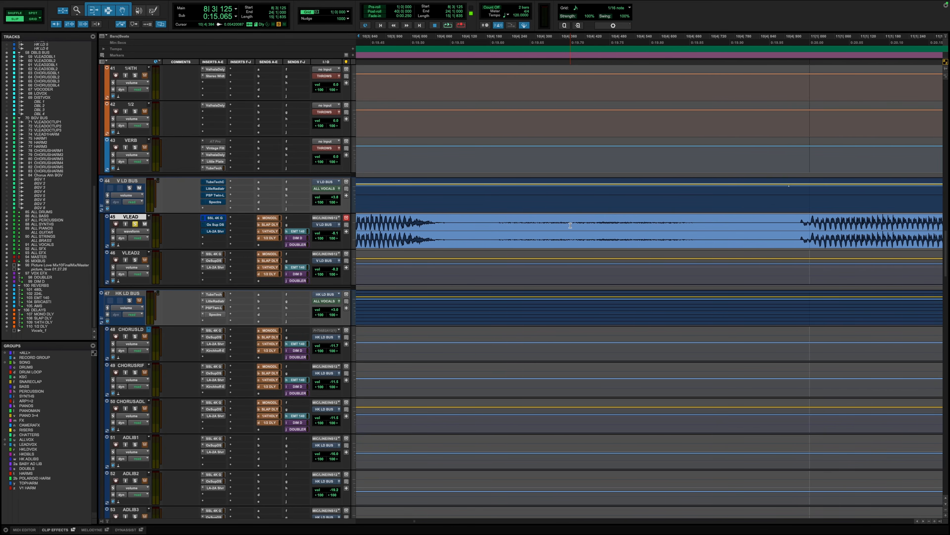
scroll(570, 225, right, 8)
- Examine the clip-gain changes and crossfades on VLEAD's short segments from bar 11 into bar 12
key(r)
key(r)
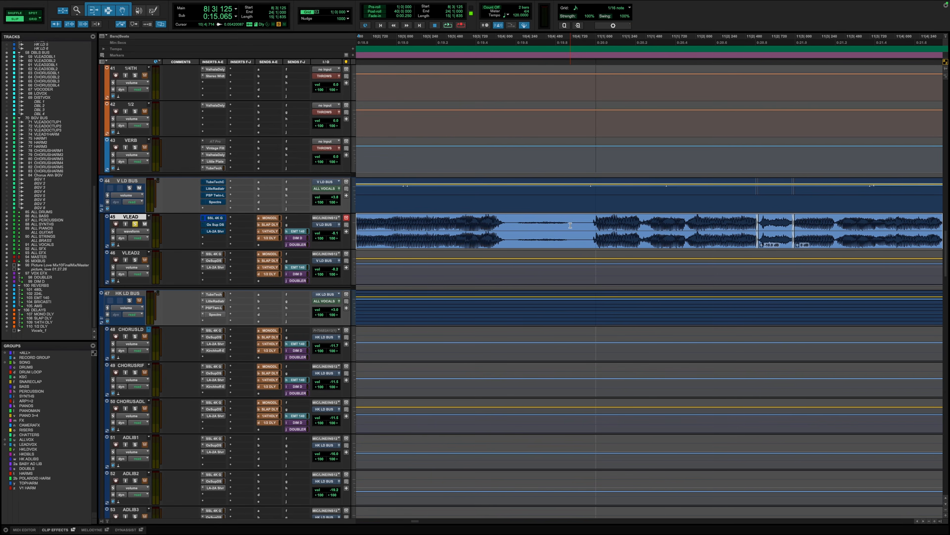
scroll(570, 225, right, 1)
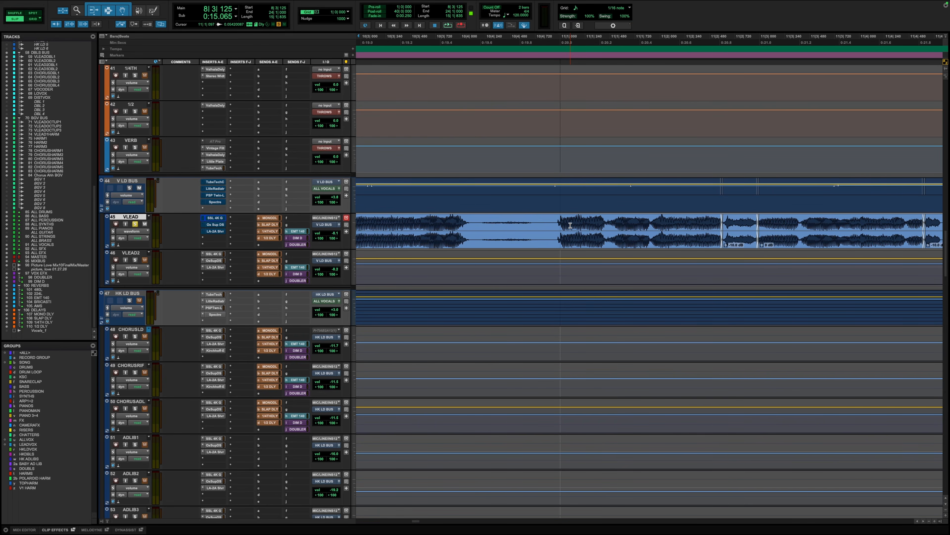
key(t)
key(t)
scroll(570, 226, right, 5)
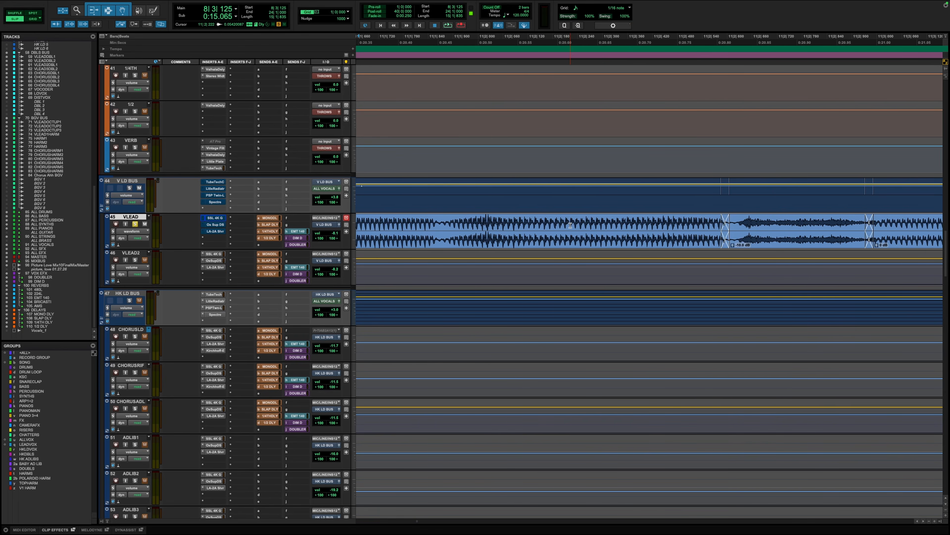
scroll(570, 225, right, 5)
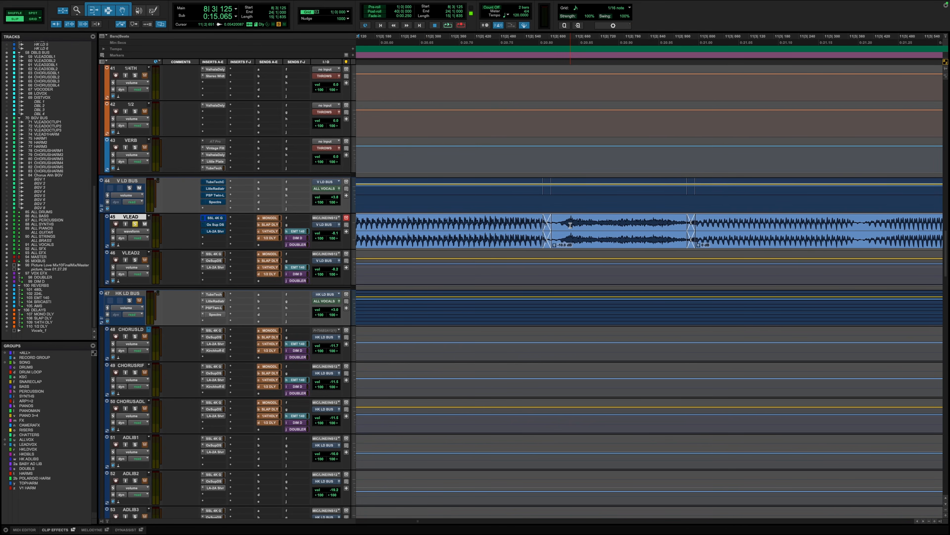
scroll(570, 224, right, 1)
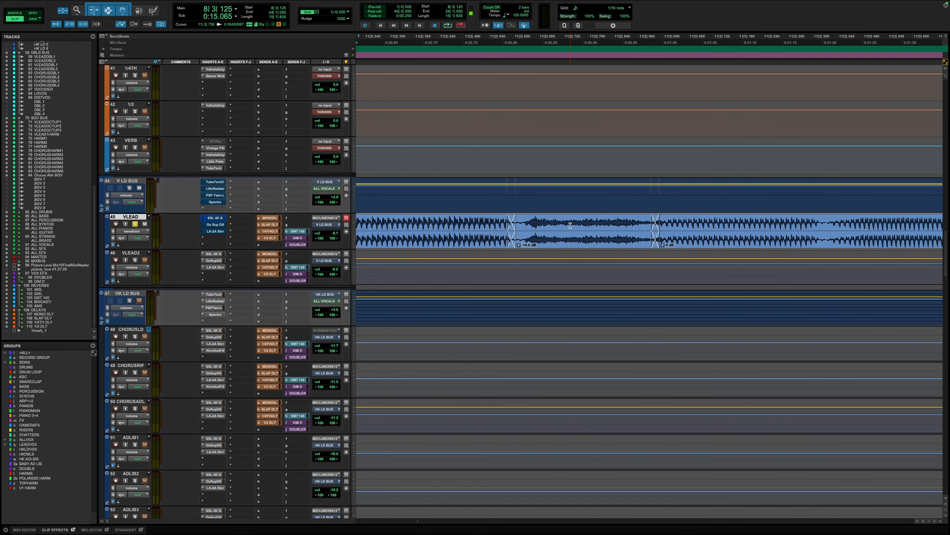
key(r)
scroll(570, 225, right, 4)
scroll(570, 225, right, 1)
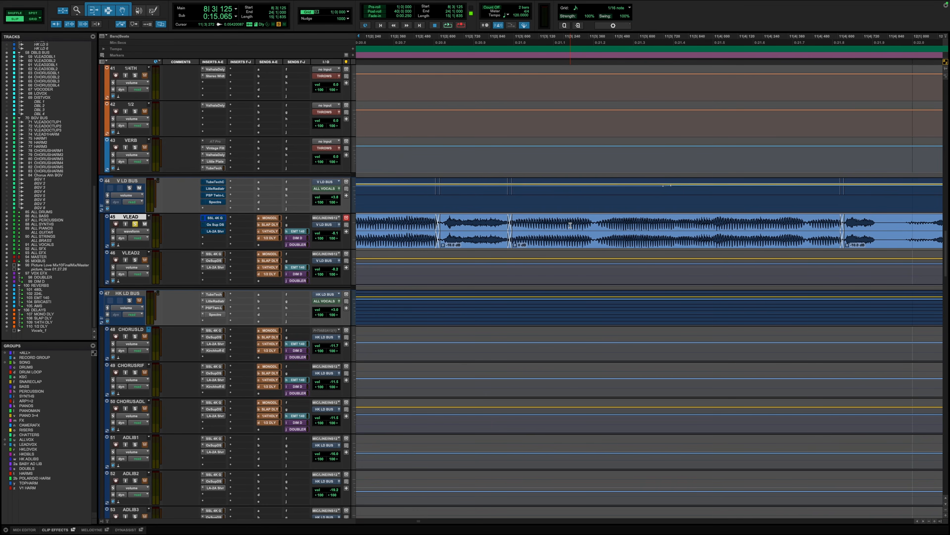
scroll(570, 225, right, 5)
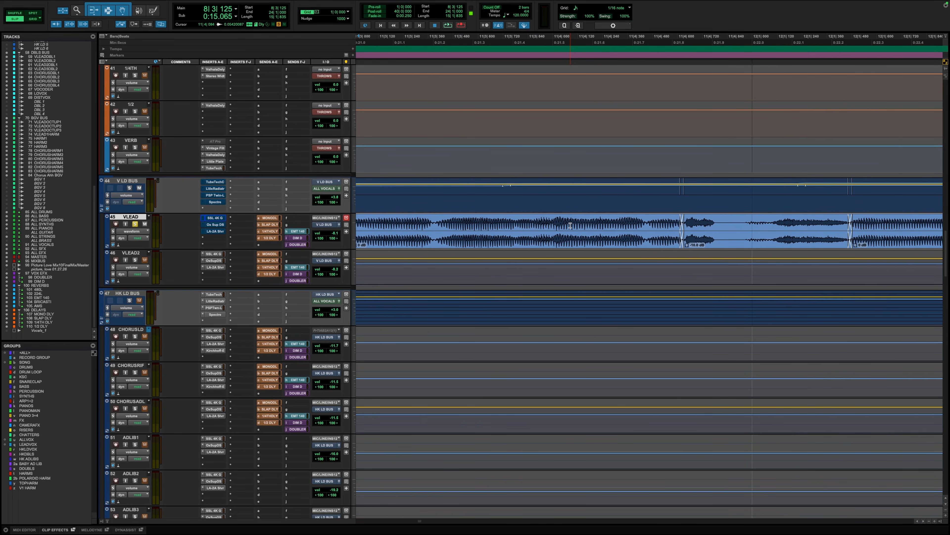
scroll(571, 225, right, 3)
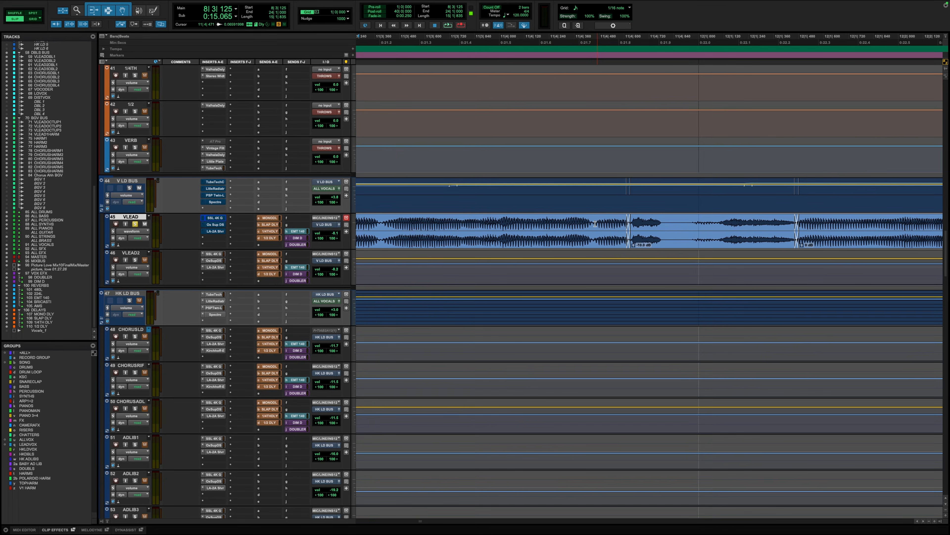
scroll(595, 223, right, 3)
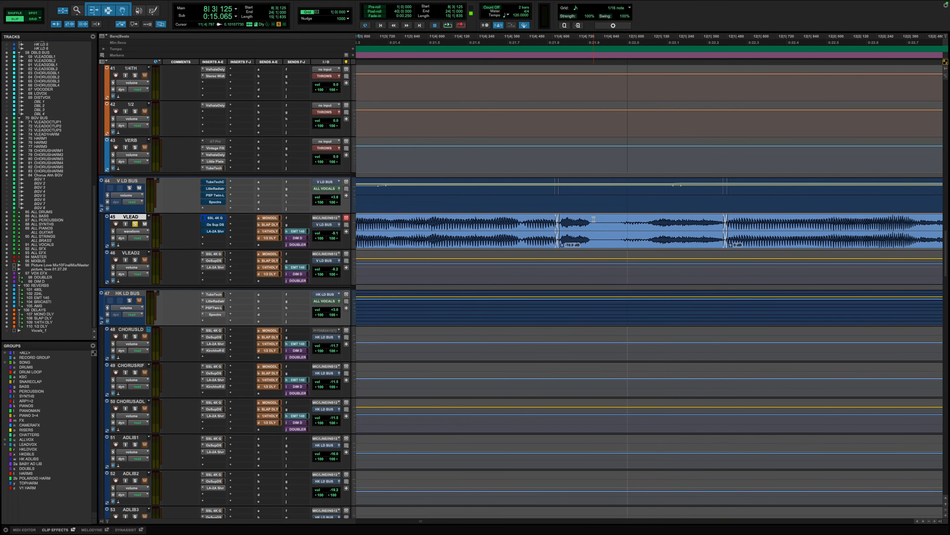
scroll(594, 219, right, 2)
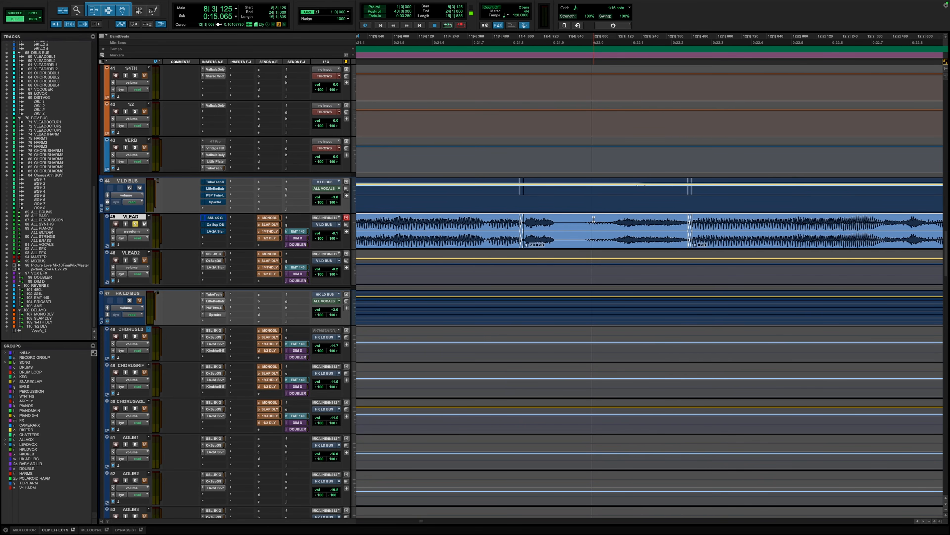
- Examine the crossfades and clip-gain changes on VLEAD's split clips from the end of bar 11 through bar 12
scroll(593, 220, right, 3)
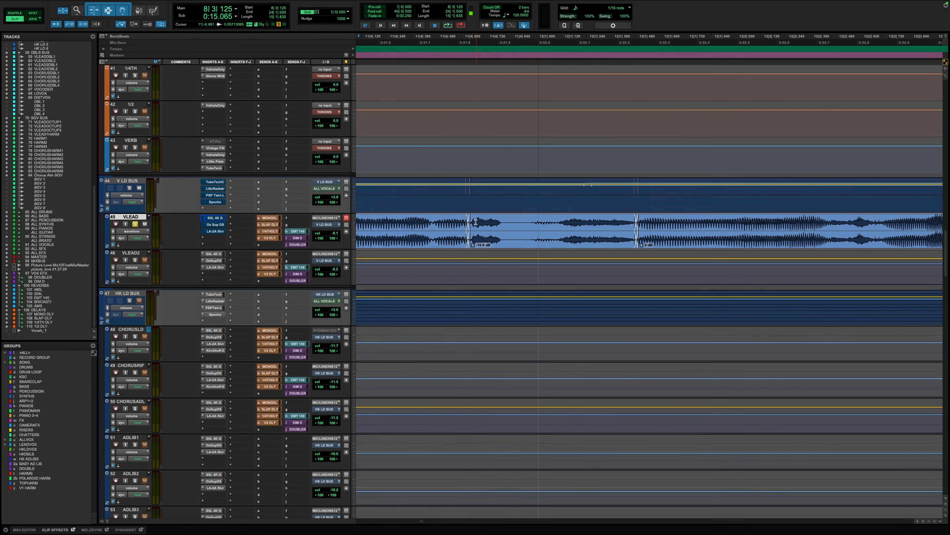
scroll(562, 209, right, 5)
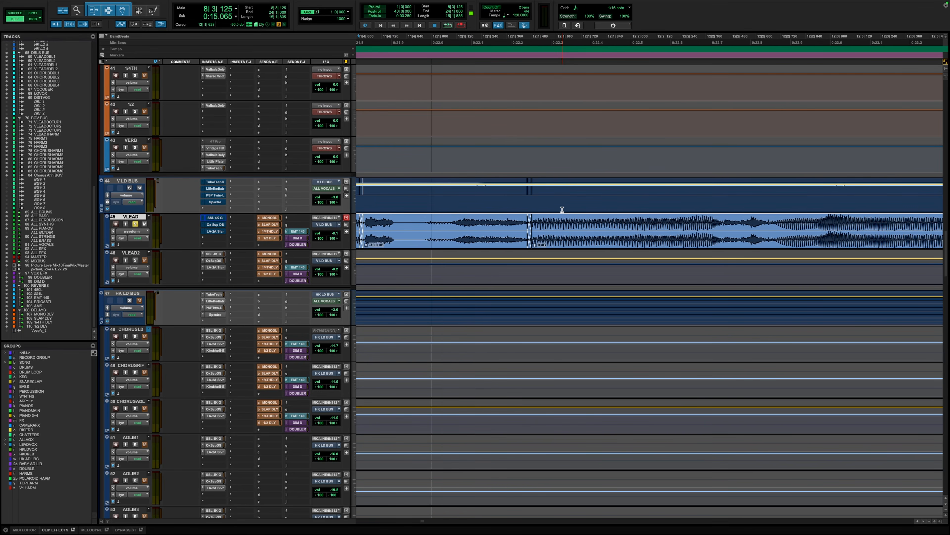
scroll(562, 210, down, 1)
scroll(562, 210, right, 1)
scroll(562, 211, up, 1)
scroll(562, 210, right, 5)
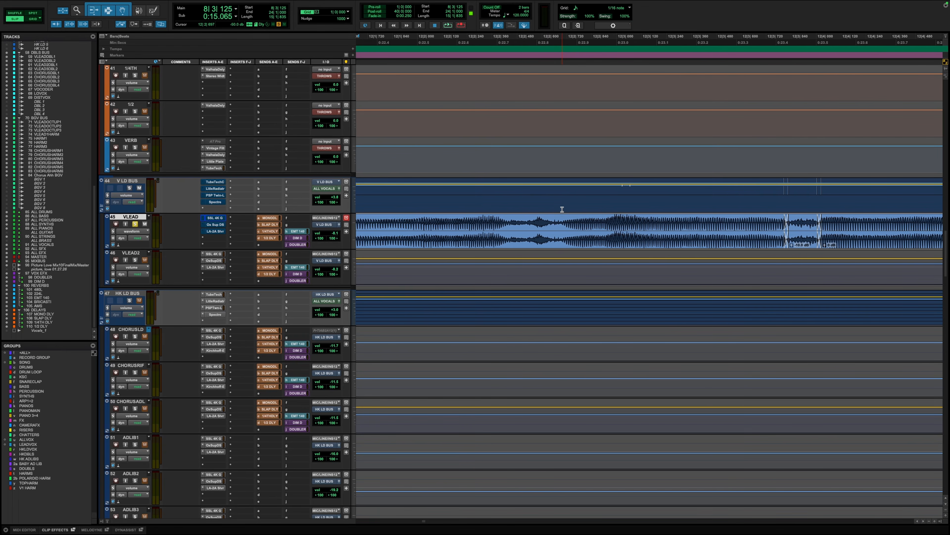
scroll(562, 209, right, 5)
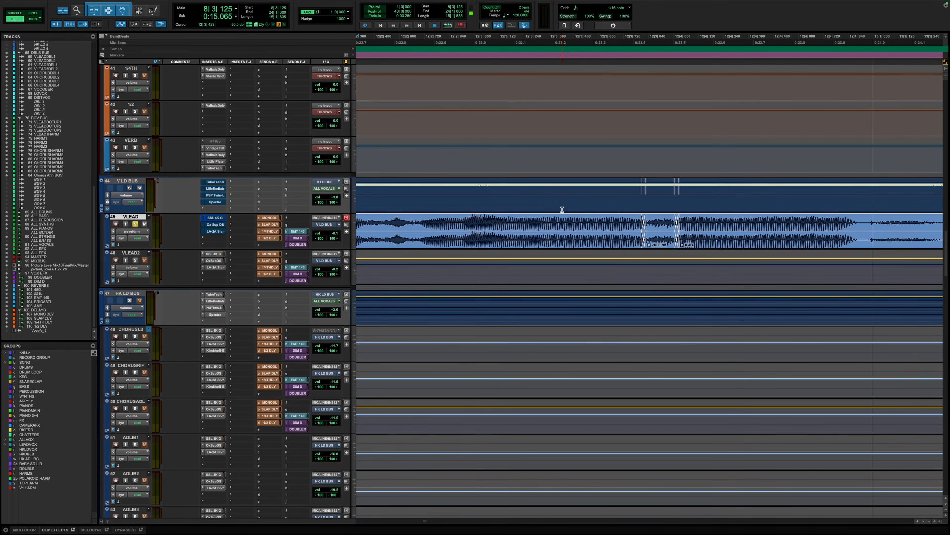
- Examine VLEAD's short split clips and their clip-gain values from bar 13 to bar 17
scroll(563, 209, down, 1)
scroll(562, 210, right, 6)
scroll(562, 211, right, 6)
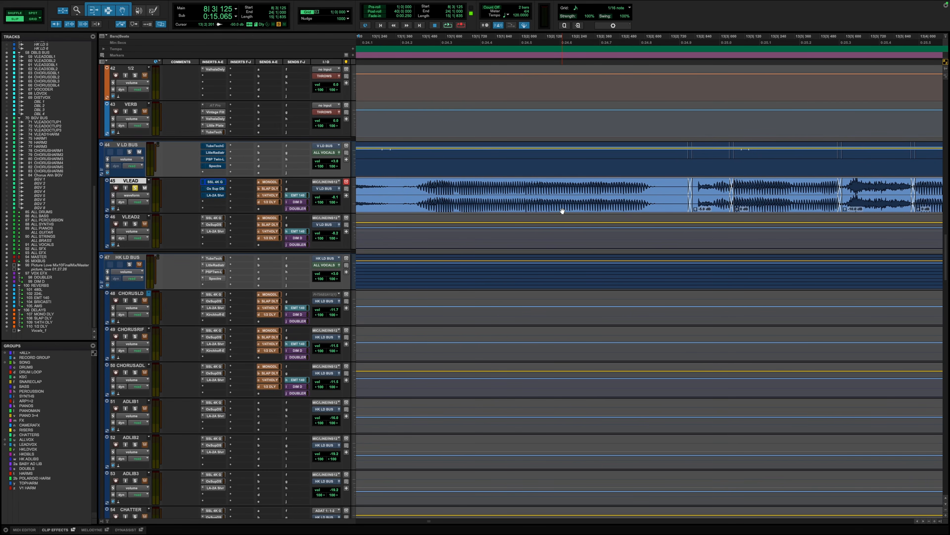
scroll(562, 211, right, 6)
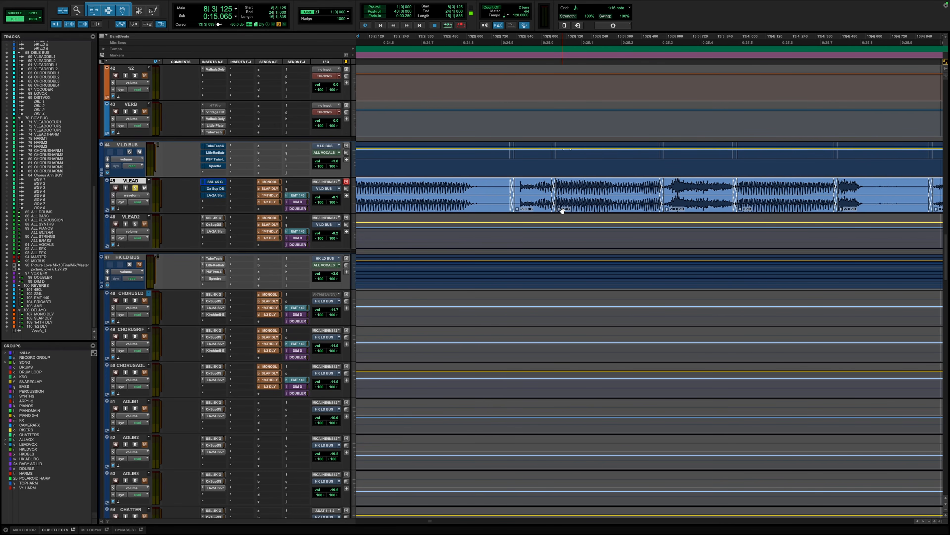
scroll(562, 211, left, 8)
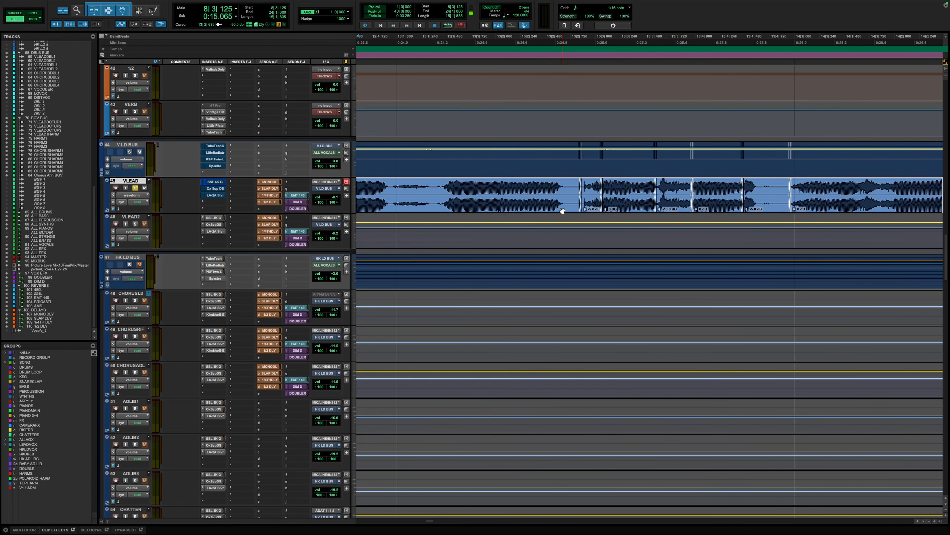
scroll(562, 211, right, 10)
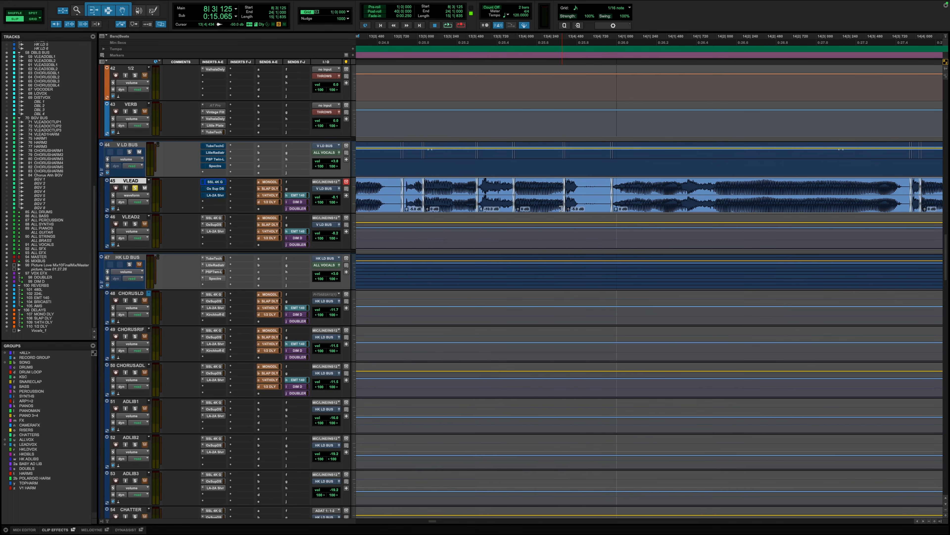
scroll(562, 211, right, 14)
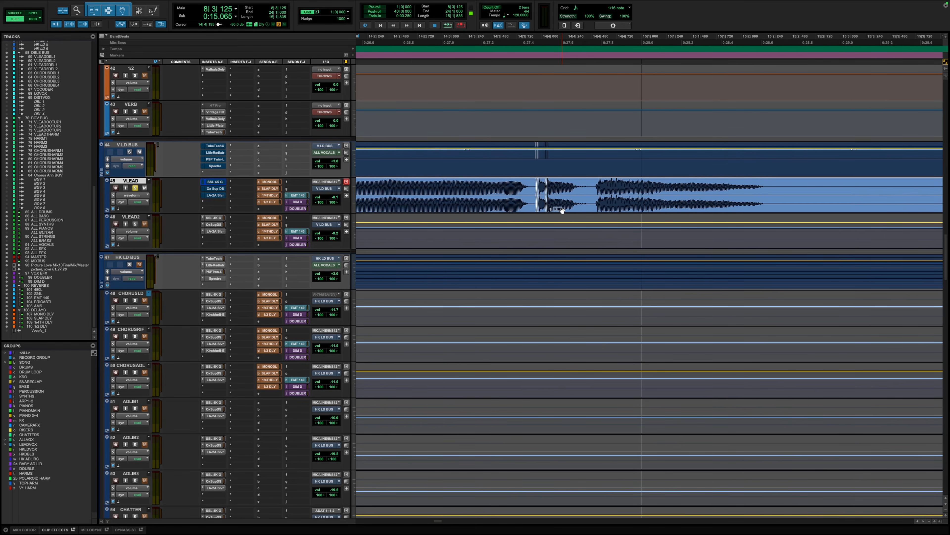
scroll(563, 211, right, 14)
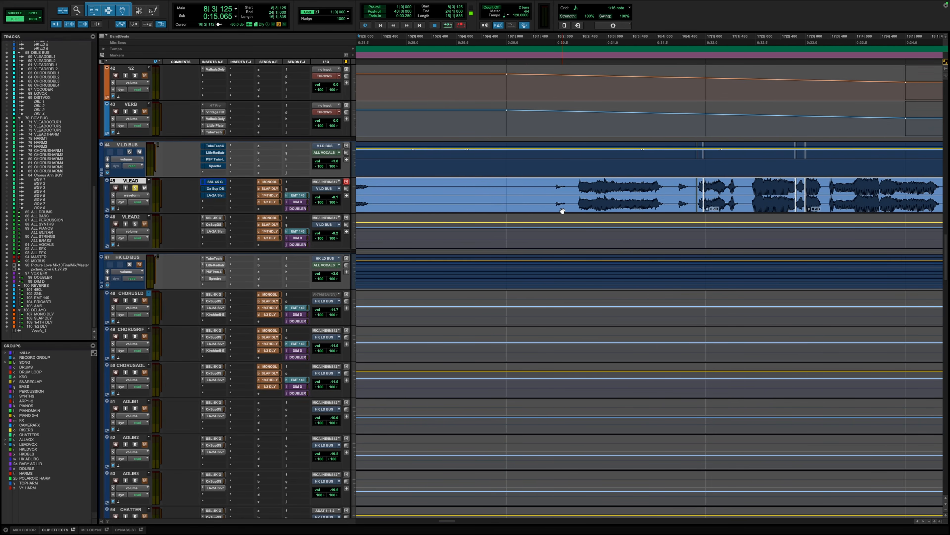
- Zoom out to the full song and look over the lead, chorus, ad-lib and doubles vocal tracks
key(r)
key(r)
key(r)
key(r)
key(r)
key(r)
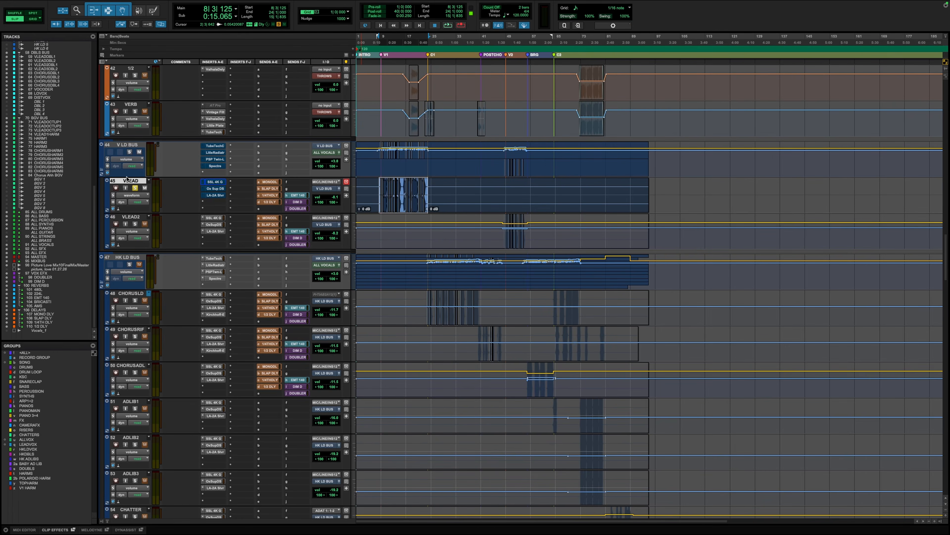
scroll(525, 276, down, 8)
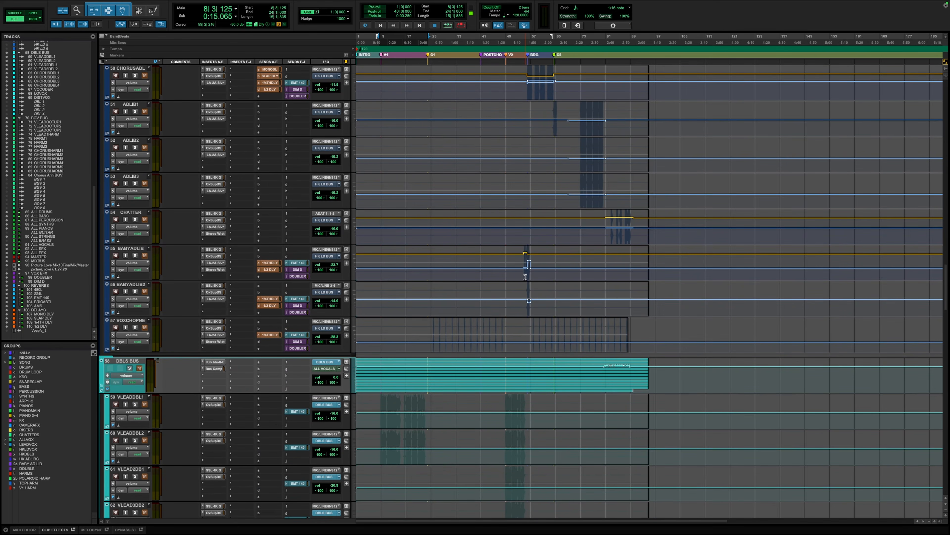
scroll(525, 277, down, 4)
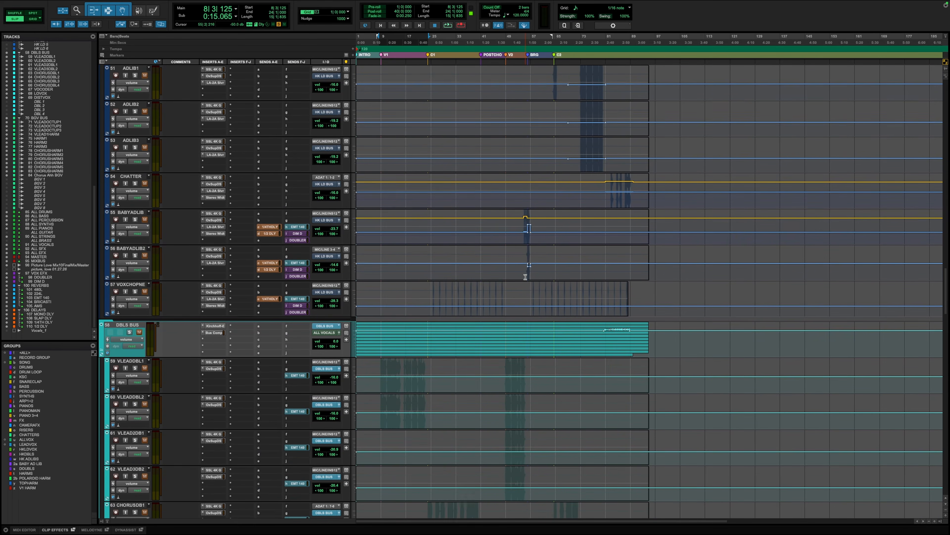
scroll(526, 276, up, 8)
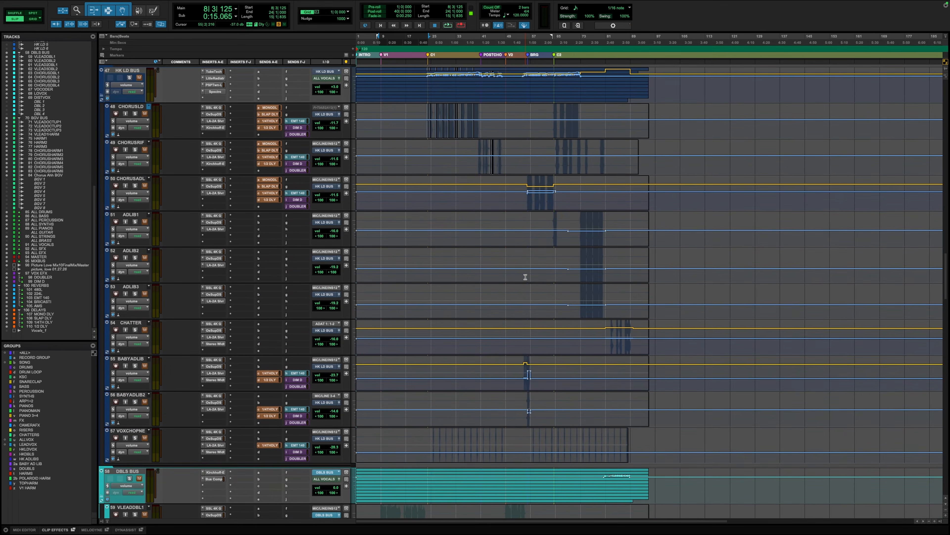
scroll(526, 277, up, 10)
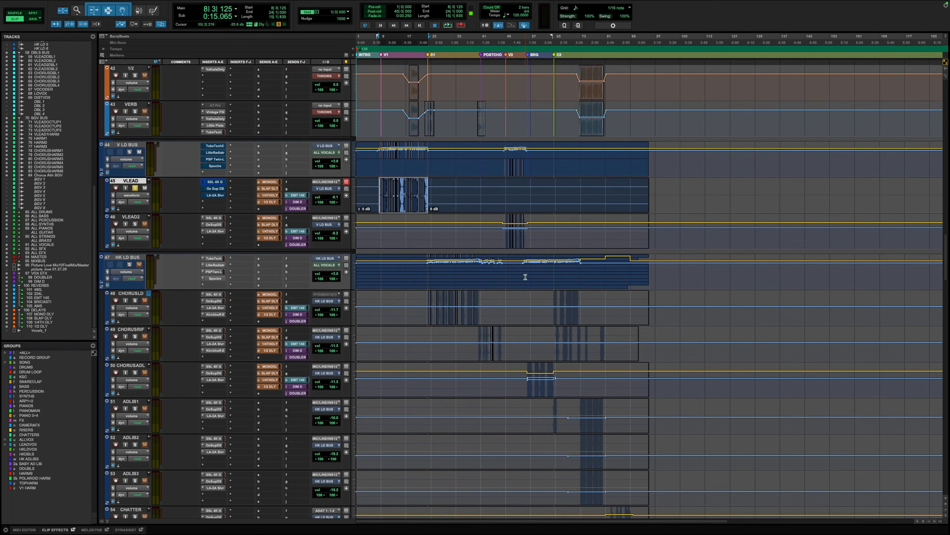
- Look over the volume lines on the throws, SFX, strings, piano and synth tracks, and return to VLEAD
scroll(525, 277, up, 12)
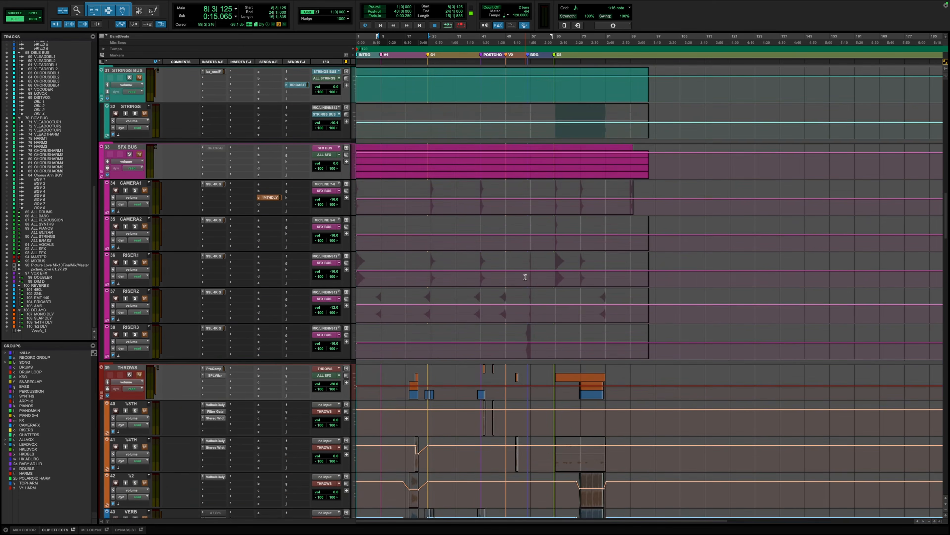
scroll(525, 276, up, 5)
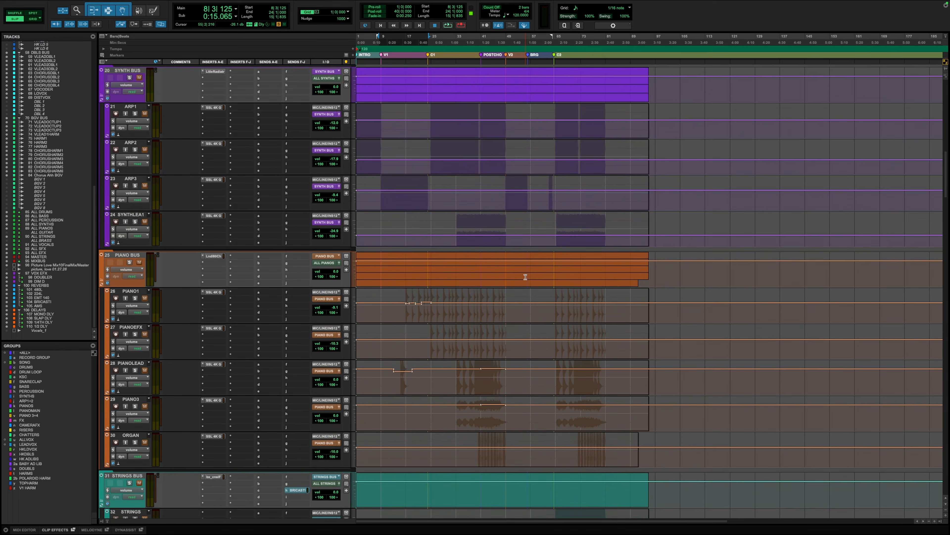
scroll(526, 276, up, 3)
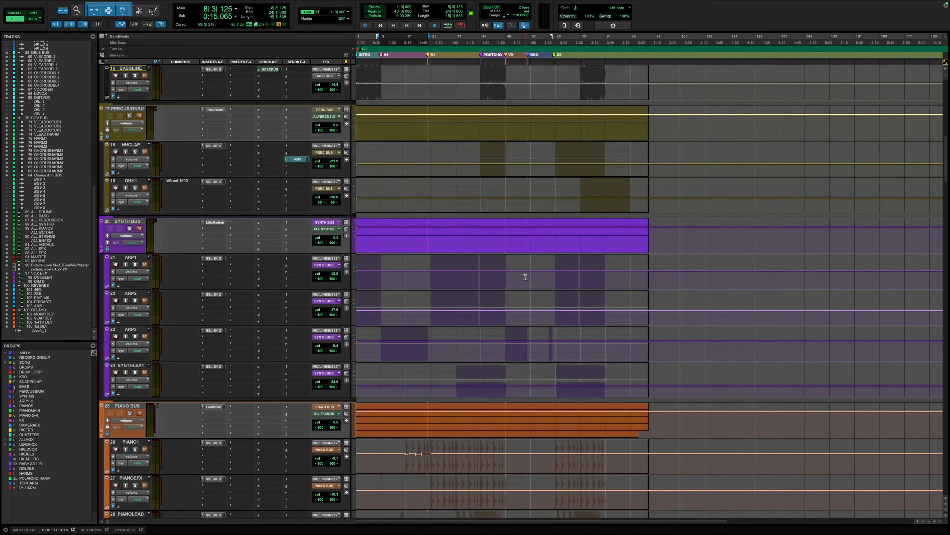
scroll(516, 294, down, 4)
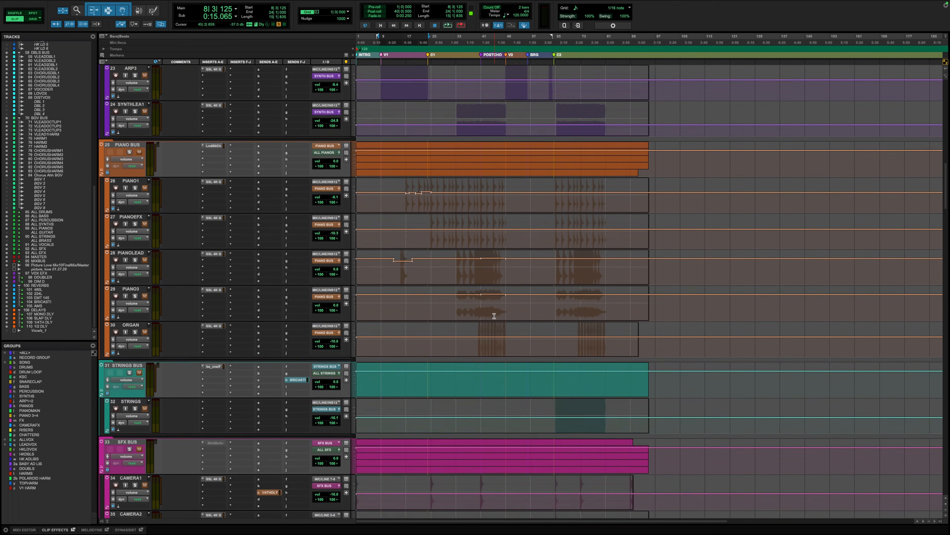
scroll(498, 313, down, 3)
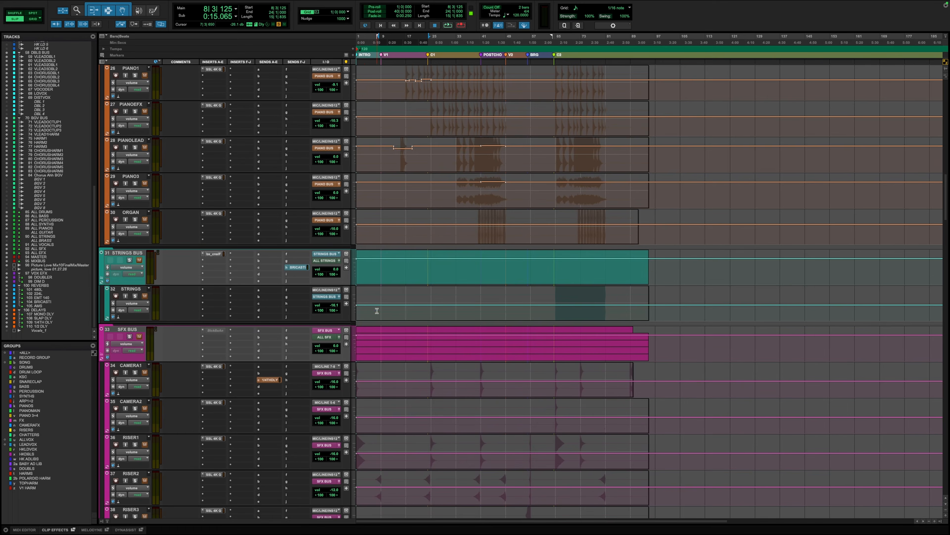
scroll(377, 310, down, 9)
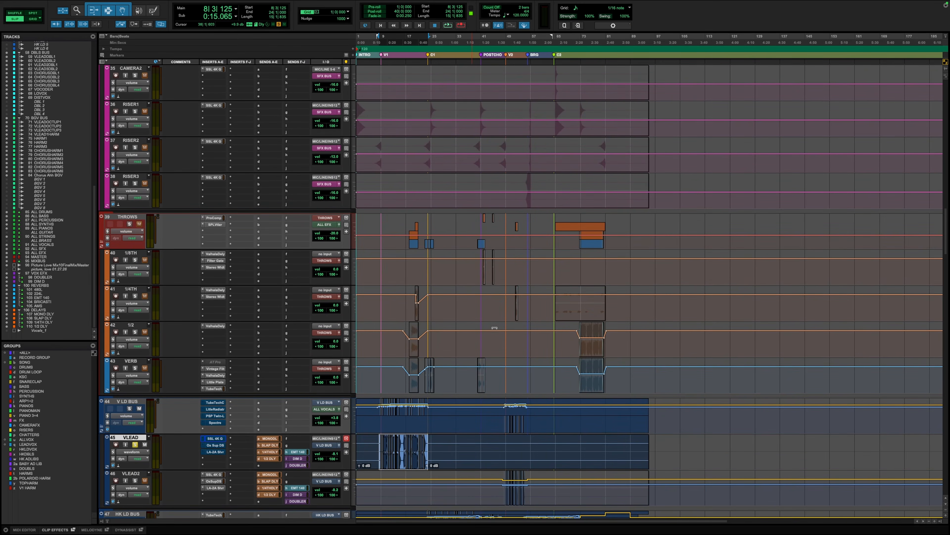
scroll(486, 348, down, 3)
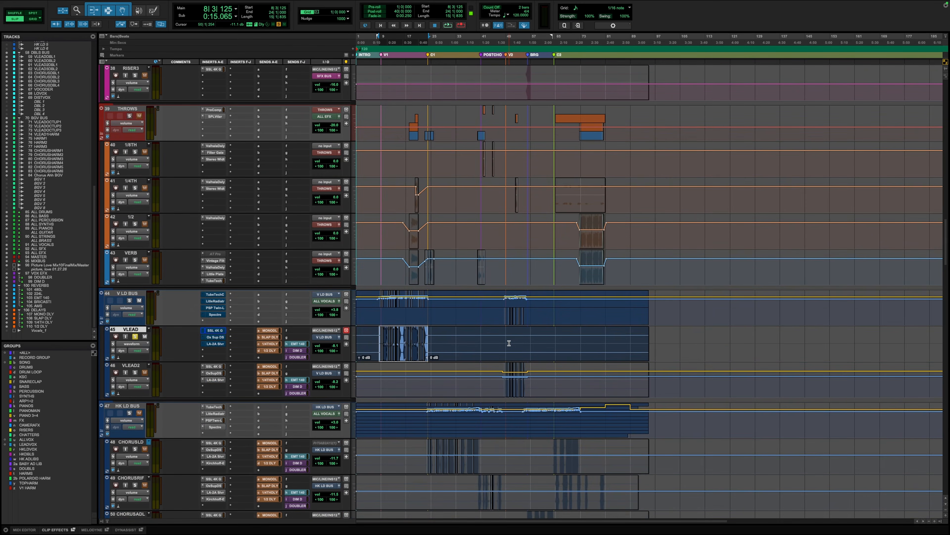
- Zoom in slightly and view the volume trim option among the track view choices of V LD BUS and VLEAD, leaving both views unchanged
key(t)
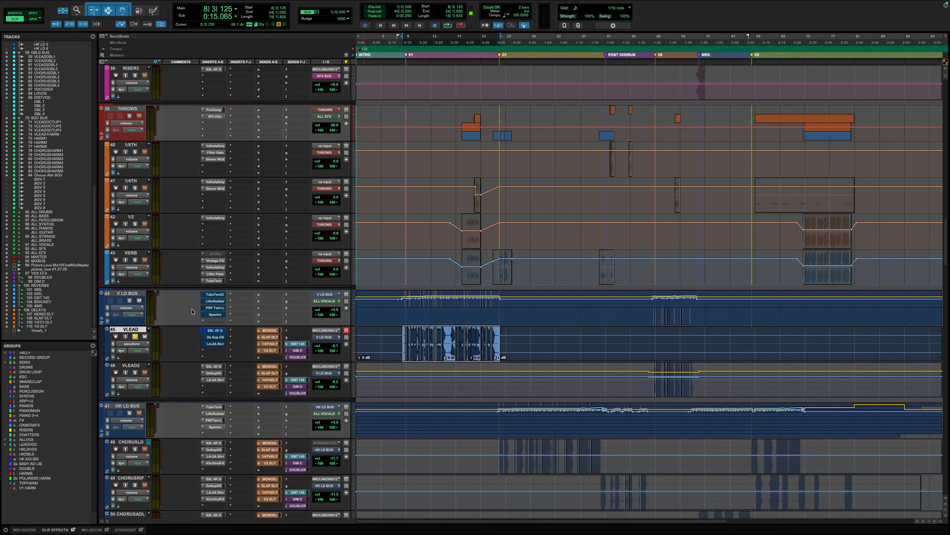
click(128, 310)
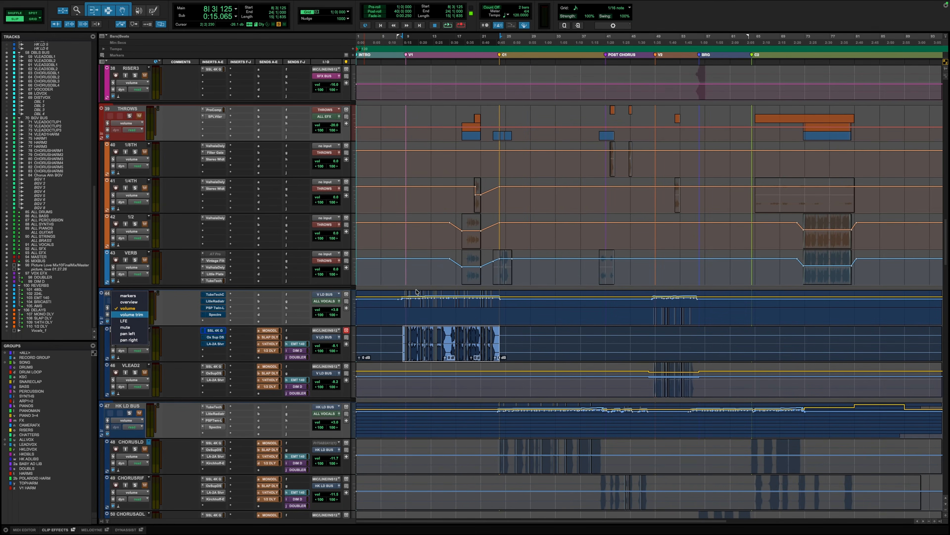
click(608, 326)
scroll(607, 326, down, 2)
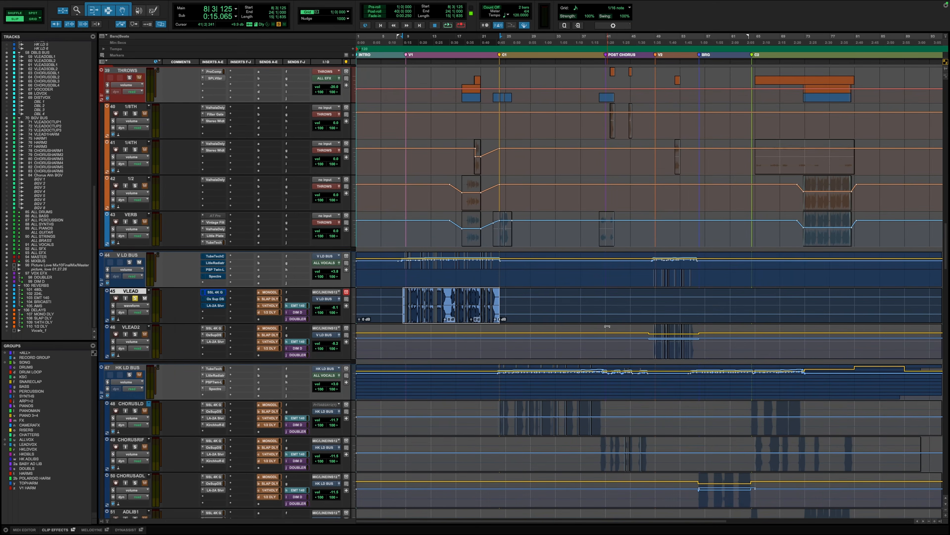
click(145, 343)
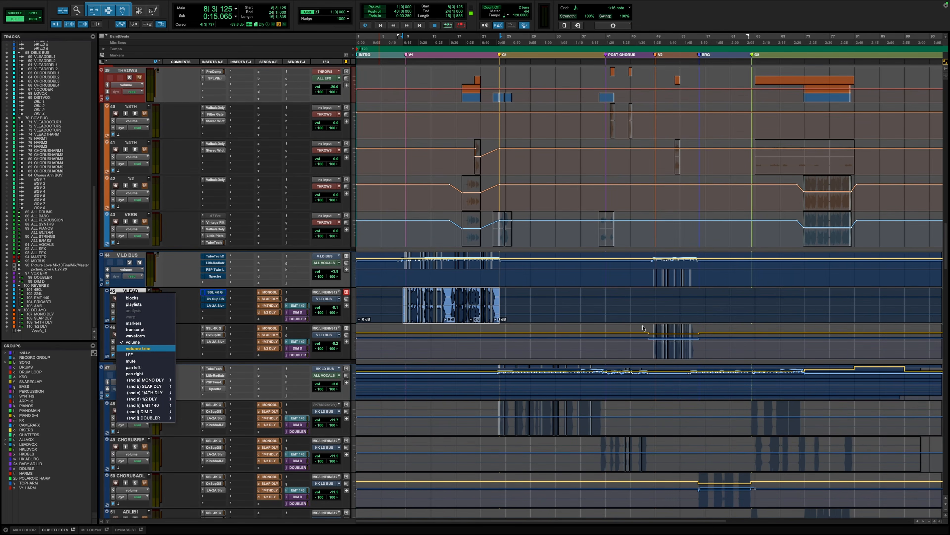
click(637, 338)
scroll(603, 354, down, 2)
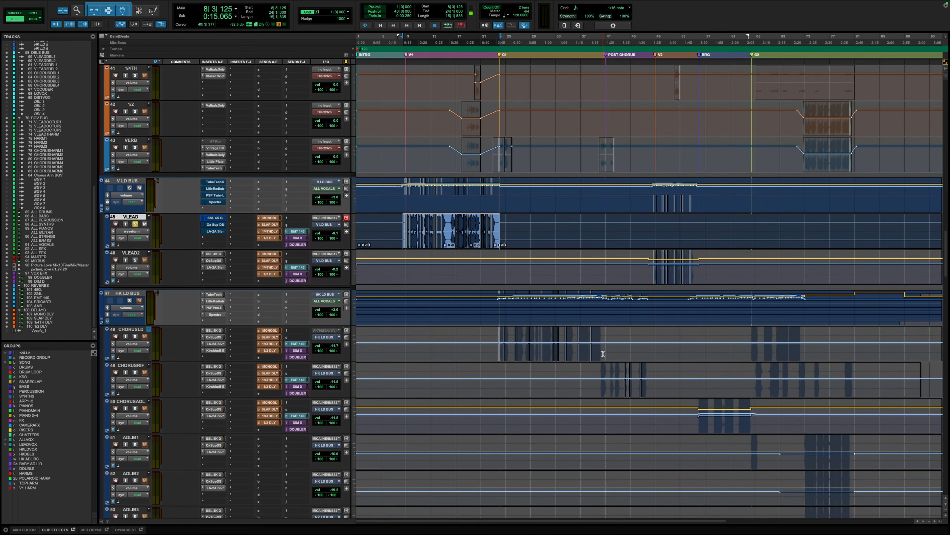
- Review the volume automation on the chorus, ad-lib, doubles and background harmony tracks, and return to VLEAD
scroll(603, 354, down, 1)
scroll(603, 354, down, 1)
scroll(603, 354, down, 4)
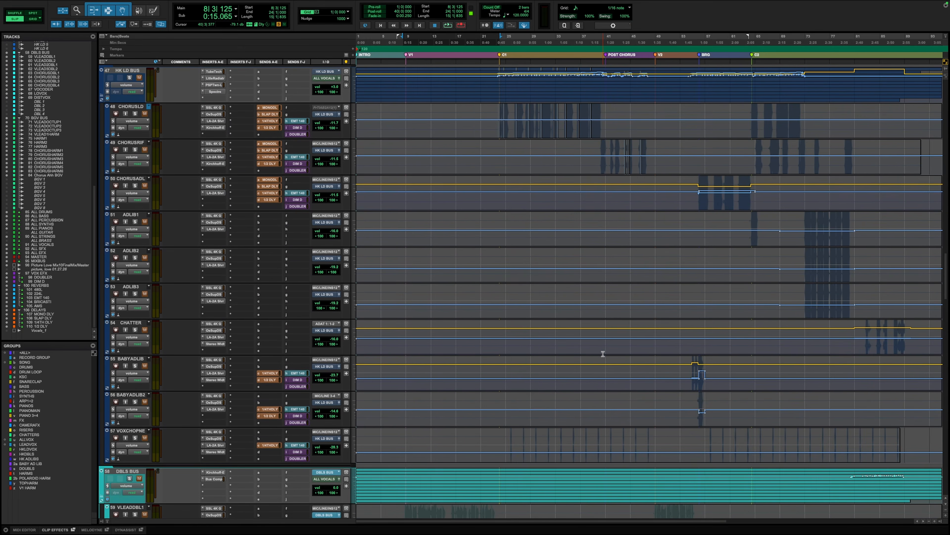
scroll(602, 354, right, 3)
scroll(603, 354, down, 2)
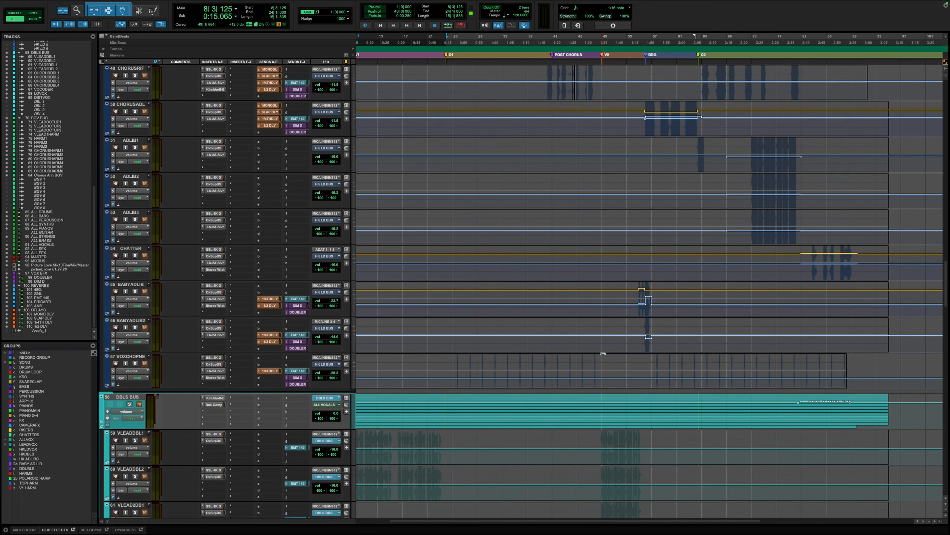
scroll(603, 354, down, 2)
scroll(603, 353, right, 1)
scroll(603, 353, left, 4)
scroll(603, 354, down, 5)
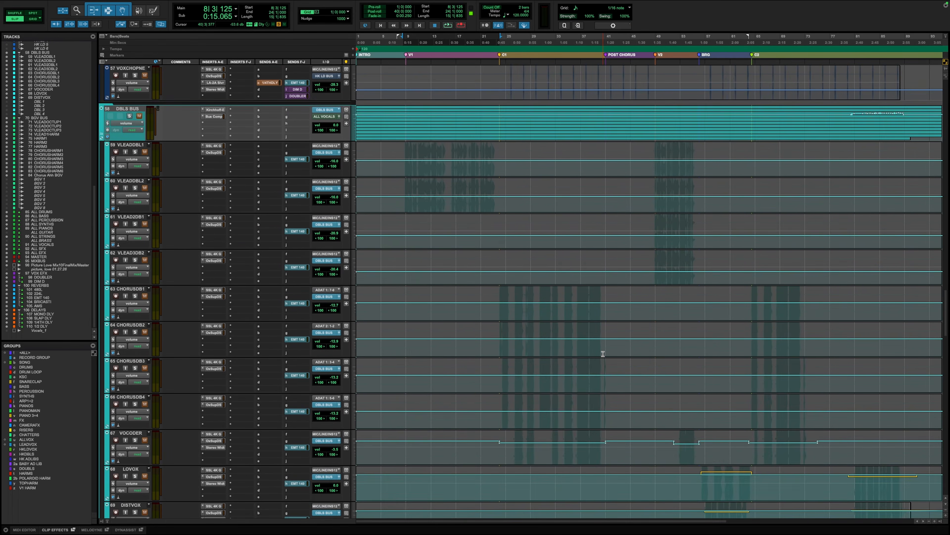
scroll(603, 354, down, 16)
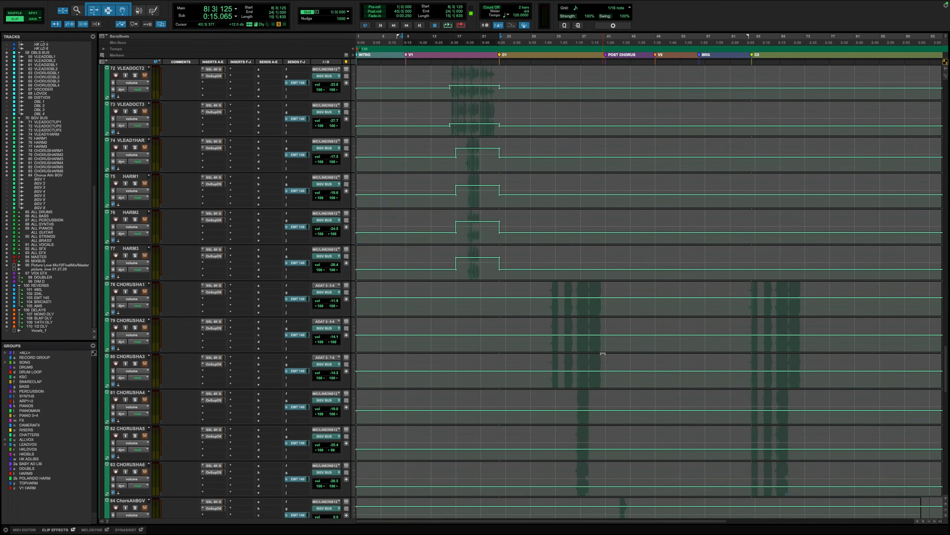
scroll(602, 353, down, 7)
scroll(603, 353, up, 20)
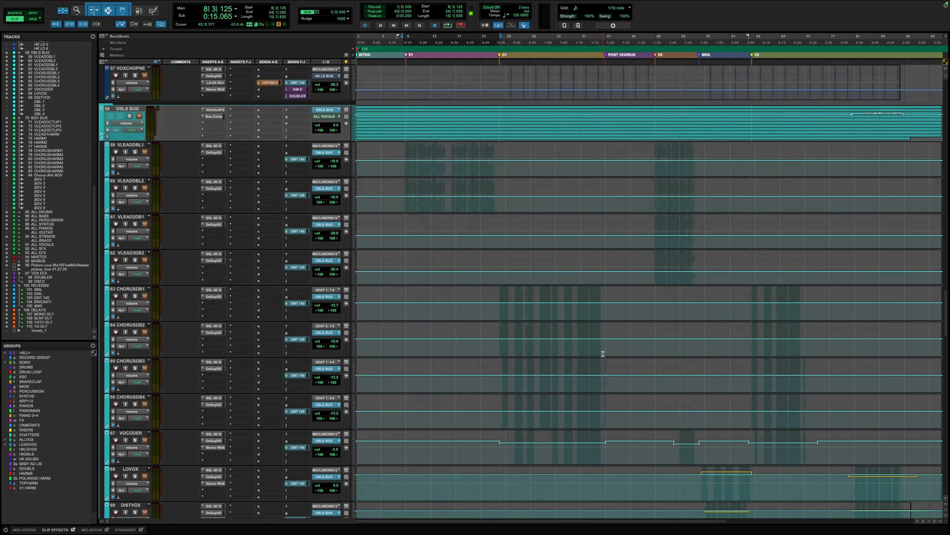
scroll(603, 353, up, 19)
- Zoom in on the intro, V1 and C1 sections and inspect the harmony tracks' volume automation below the lead vocals
key(ctrl+])
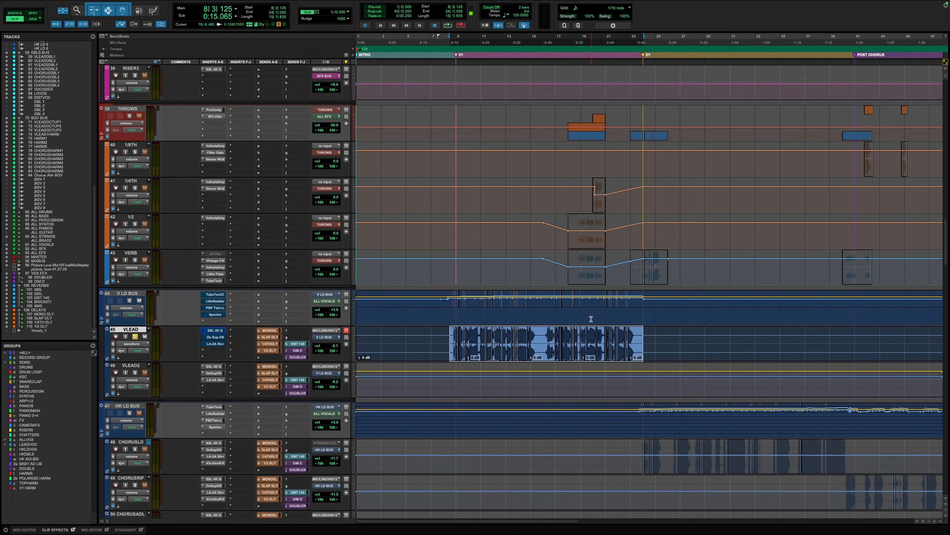
scroll(613, 289, down, 20)
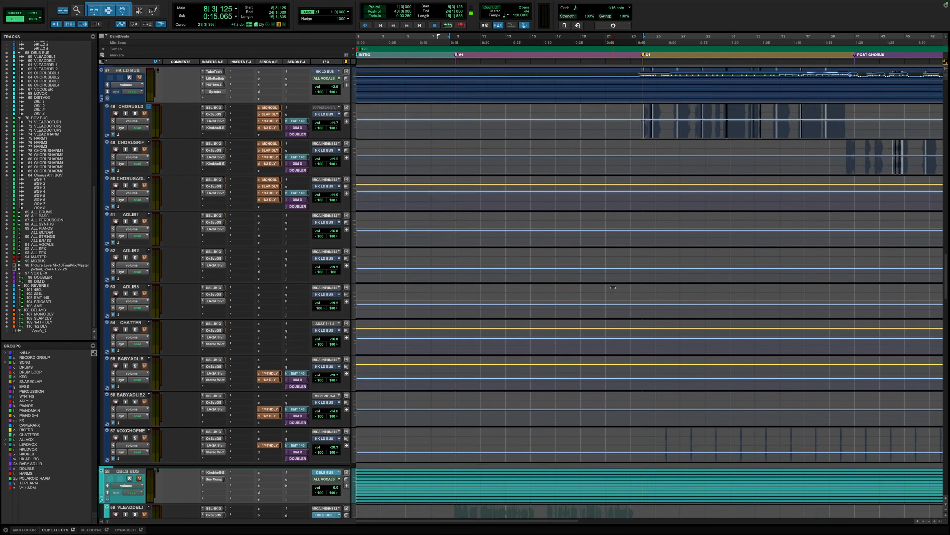
scroll(612, 289, down, 20)
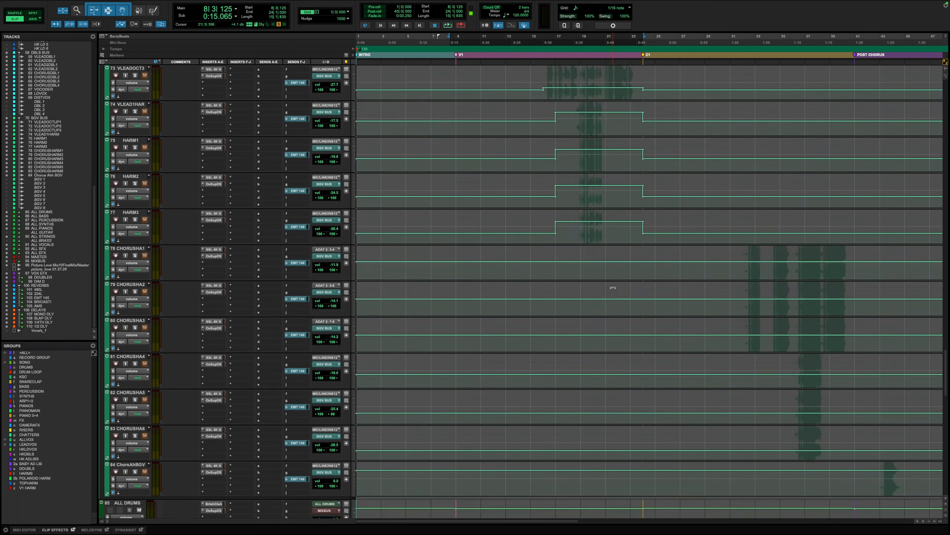
- Look over the volume lines on the submix, master and effects tracks, and return to VLEAD
scroll(613, 289, up, 2)
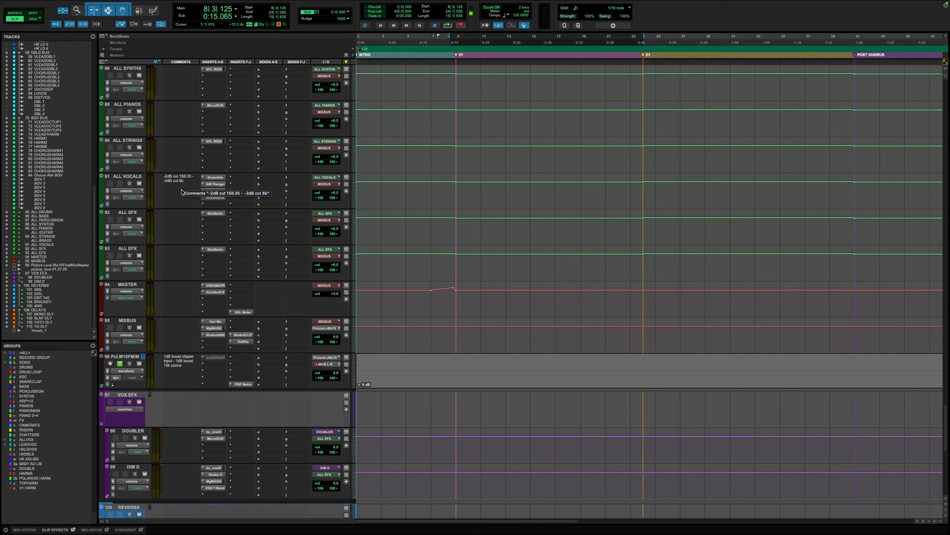
scroll(183, 194, down, 3)
scroll(183, 195, up, 20)
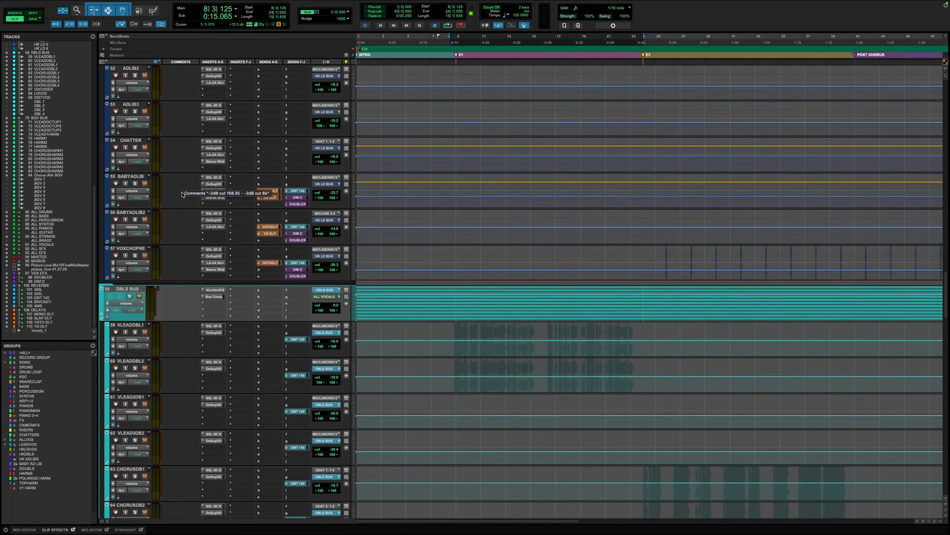
scroll(183, 194, up, 1)
key(t)
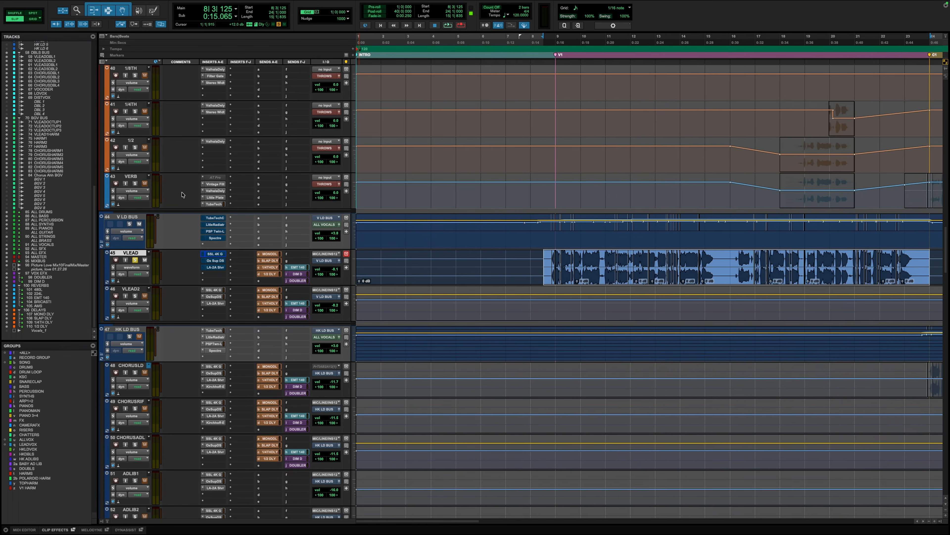
- Inspect the separate VLEAD clips and the V LD BUS volume automation across the V1 section
scroll(571, 201, right, 2)
scroll(572, 201, right, 3)
scroll(572, 201, down, 1)
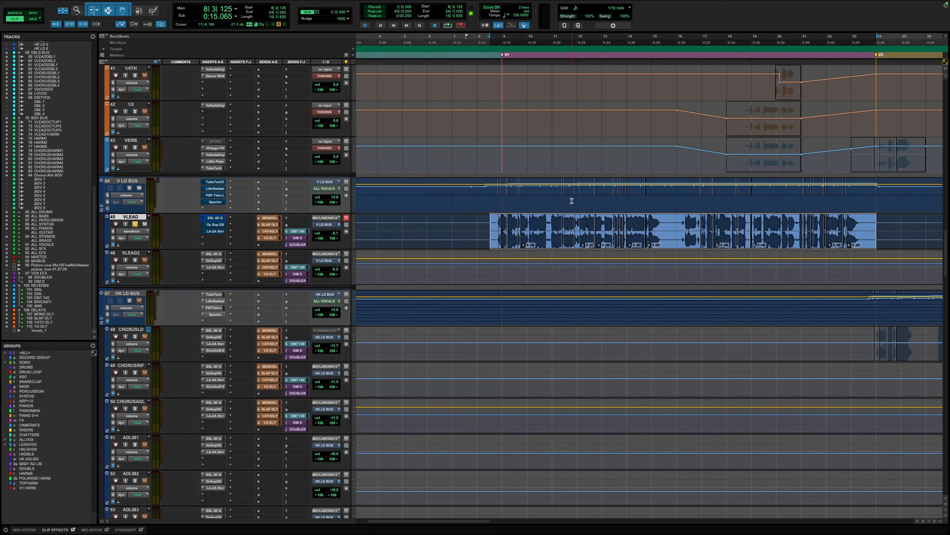
scroll(572, 201, down, 1)
scroll(571, 201, up, 1)
scroll(572, 201, up, 1)
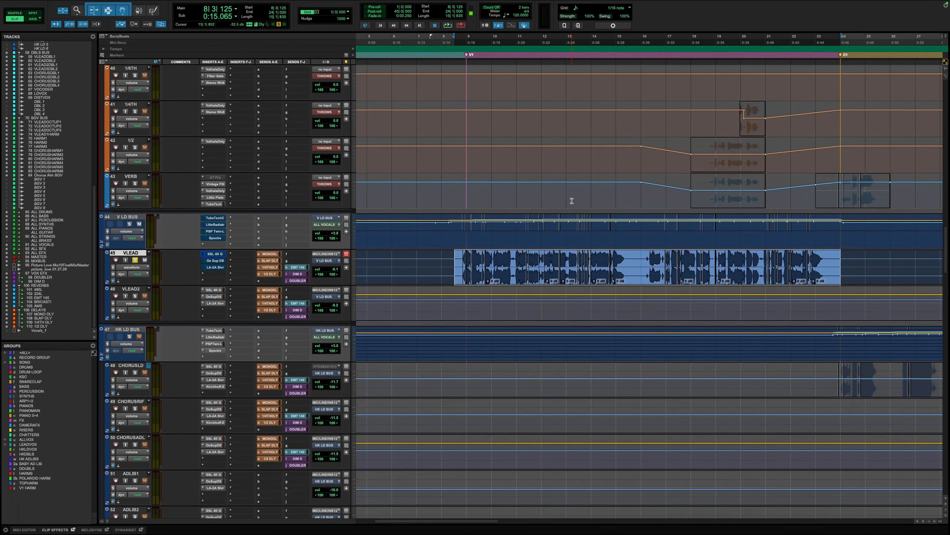
key(t)
key(r)
key(r)
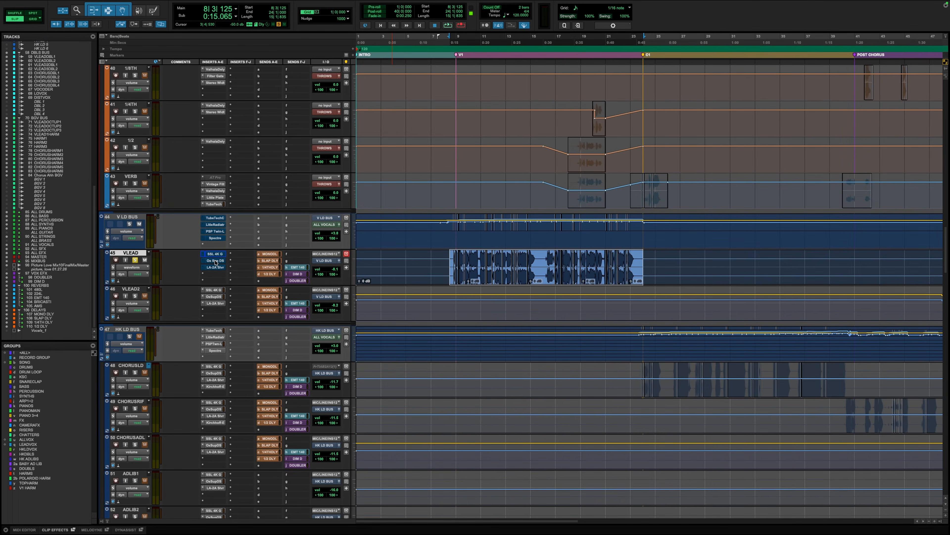
- Select the VLEAD audio from the session start to just past the C1 marker and consolidate it into one clip
drag(641, 261, 659, 285)
click(440, 262)
key(Return)
key(alt+shift+3)
key(t)
key(t)
key(t)
scroll(692, 251, right, 10)
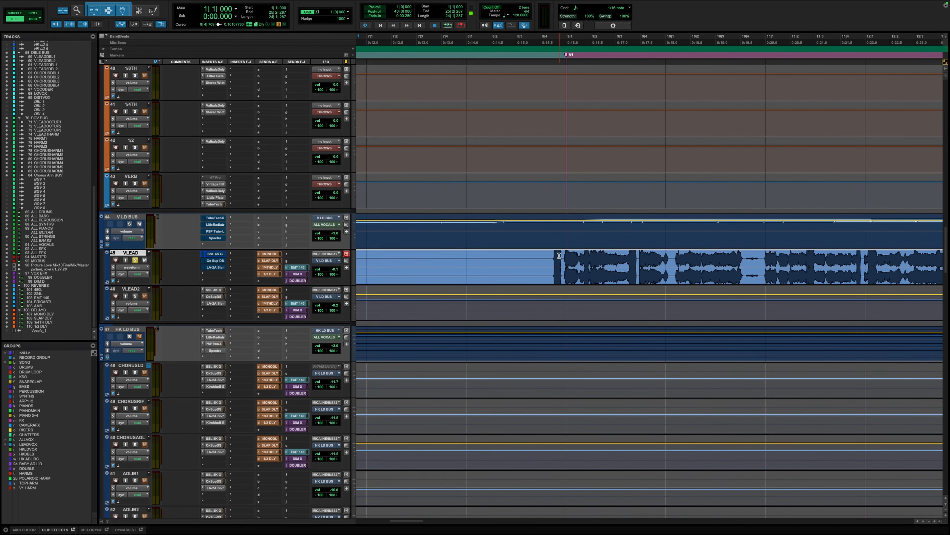
- Reduce the waveform display height and examine the consolidated VLEAD clip across the V1 section
scroll(630, 258, right, 2)
key(alt+super+bracketleft)
key(alt+super+bracketleft)
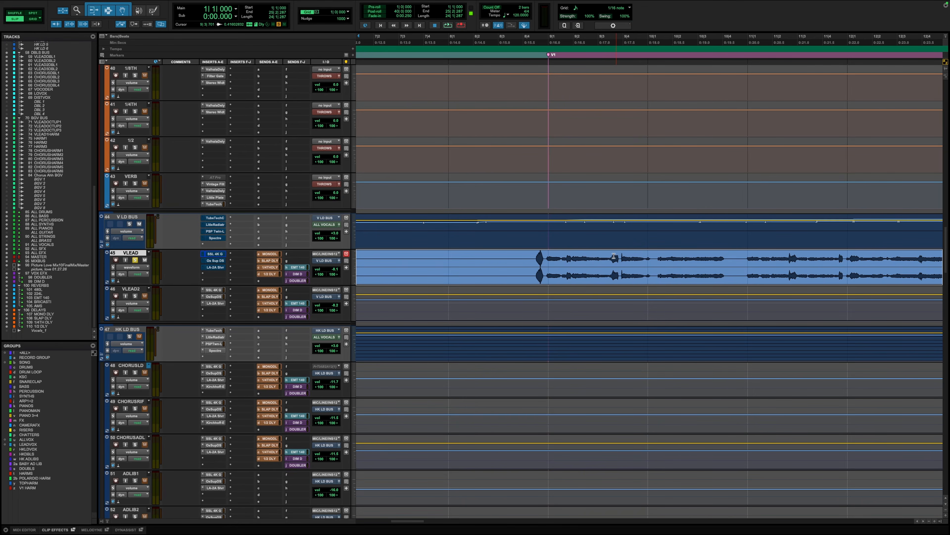
scroll(787, 257, right, 4)
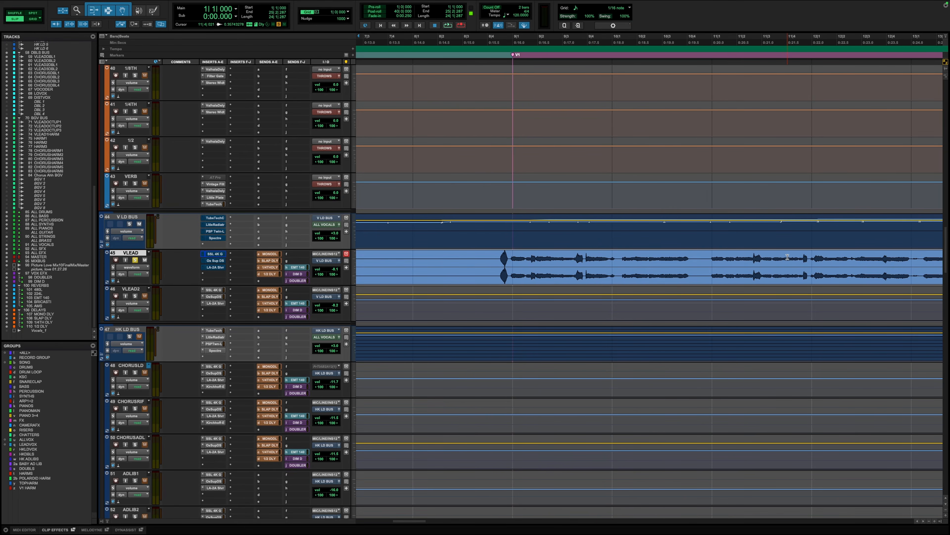
key(super+bracketleft)
scroll(636, 258, right, 12)
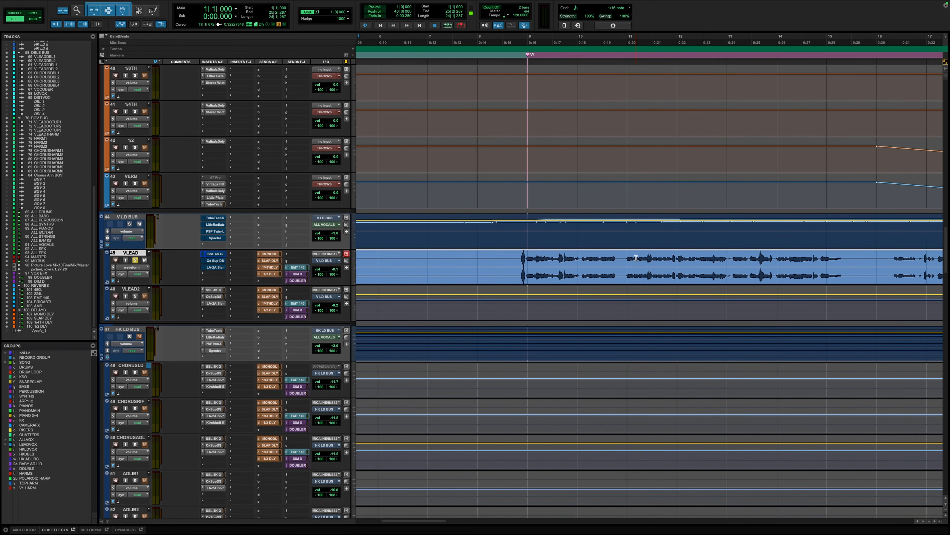
scroll(636, 257, right, 3)
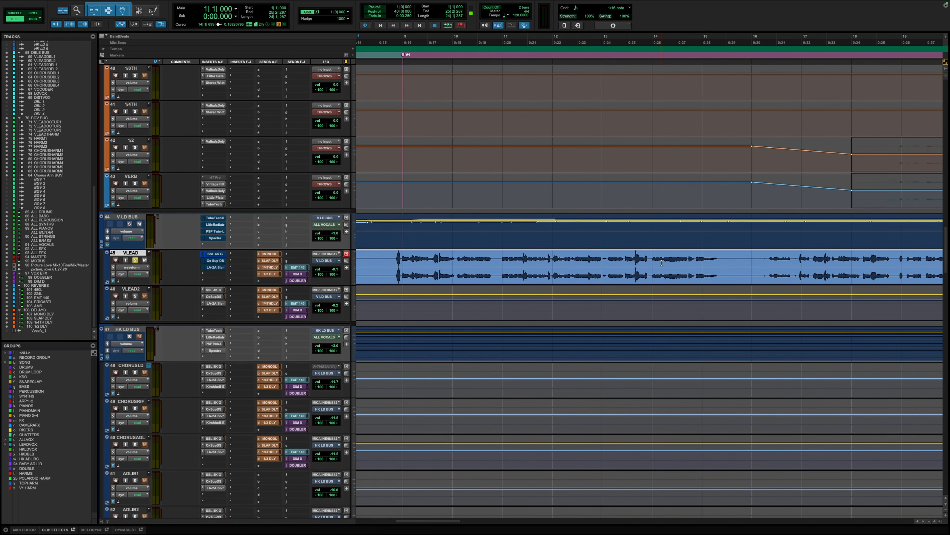
key(super+bracketleft)
key(super+alt+bracketright)
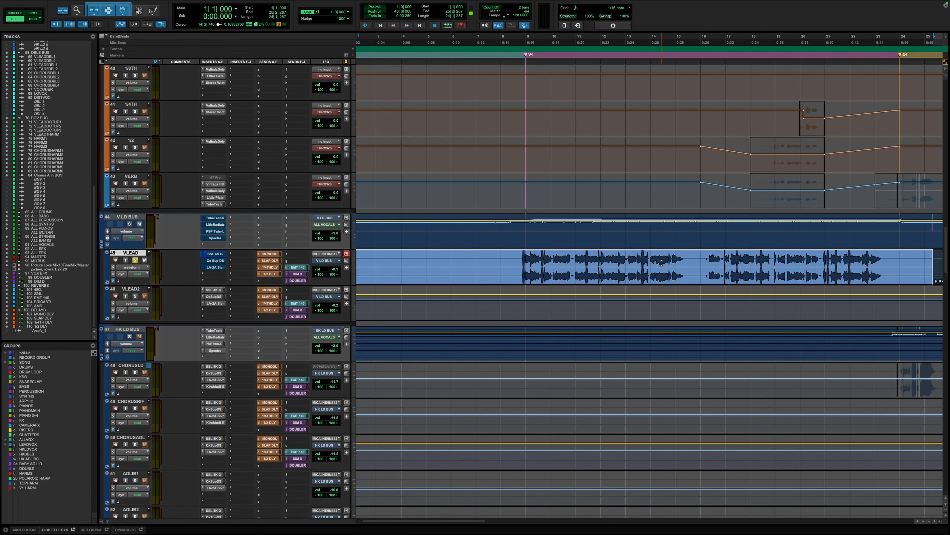
scroll(603, 254, right, 10)
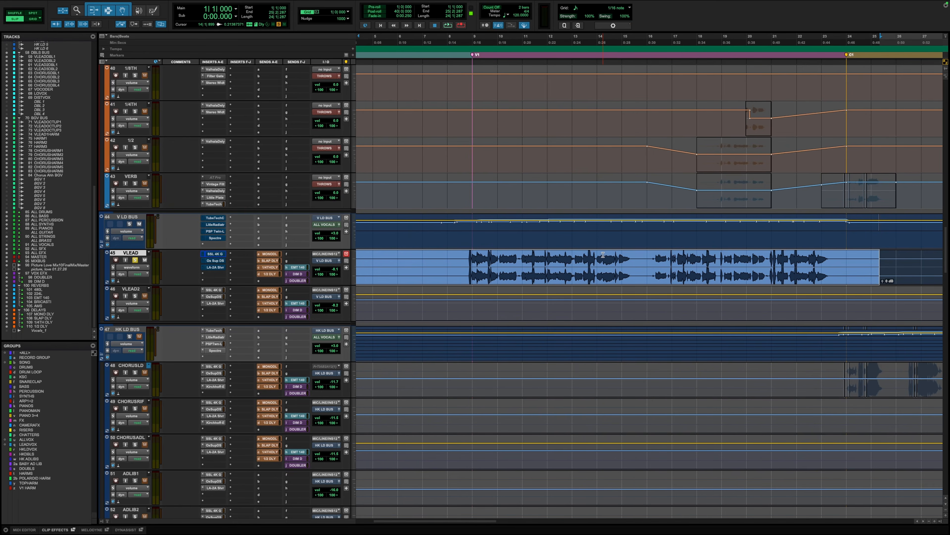
scroll(603, 254, right, 5)
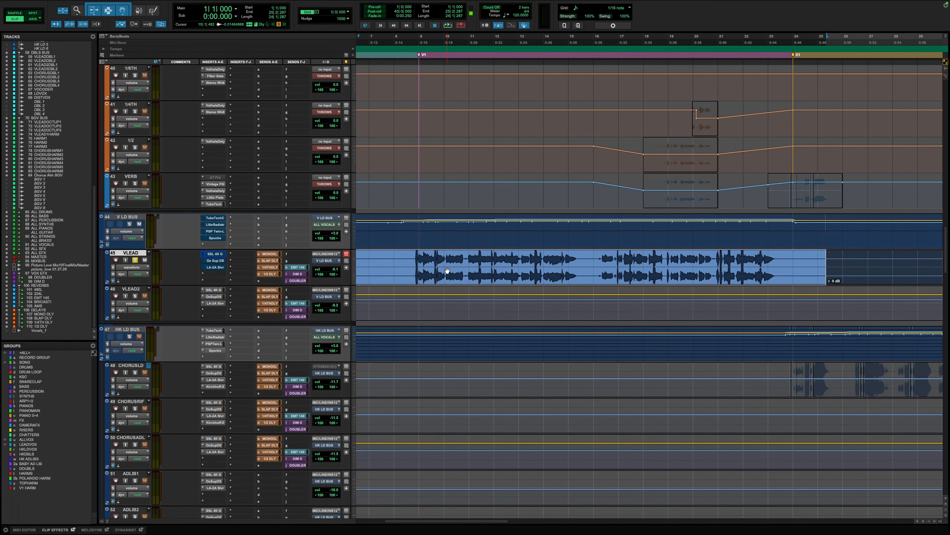
- Play the consolidated VLEAD clip briefly from just before V1
click(409, 257)
key(space)
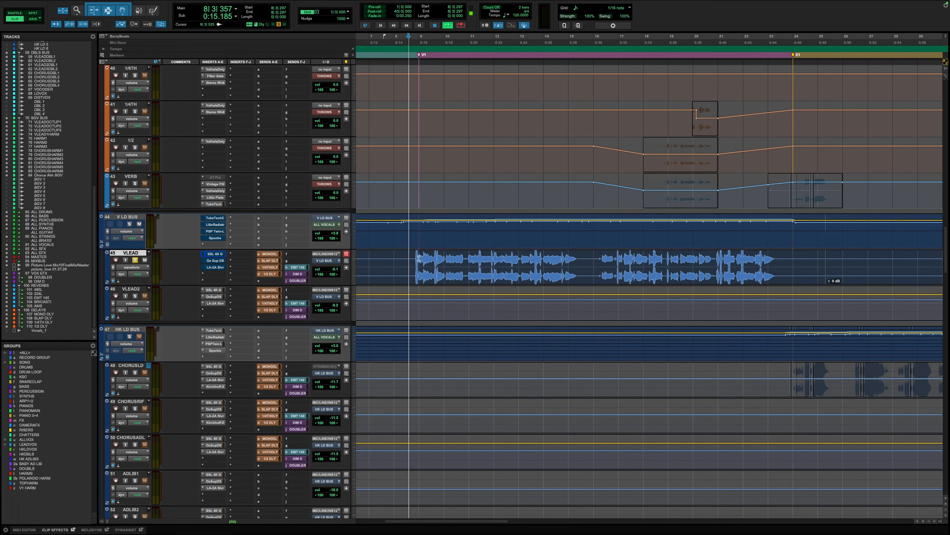
key(space)
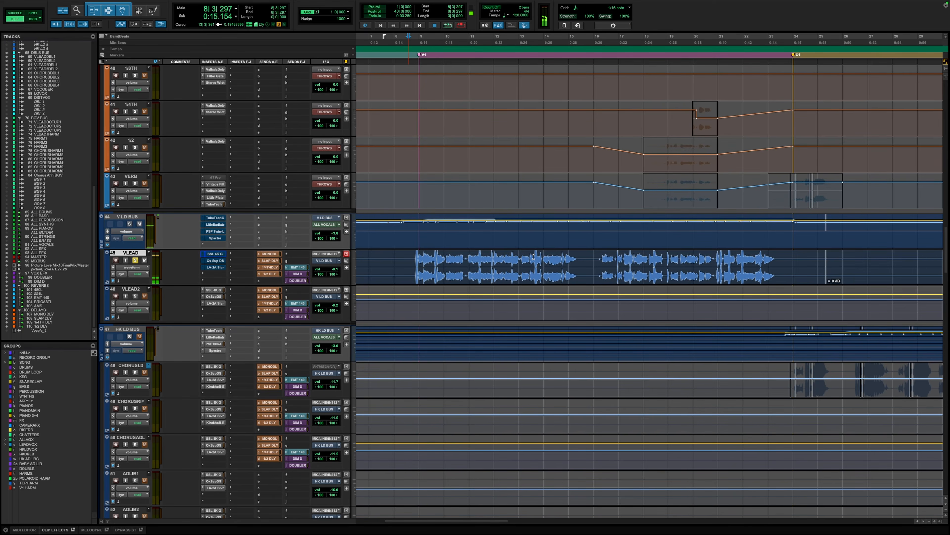
- Undo the consolidation and play the separate VLEAD clips from just before V1
key(super+z)
click(408, 257)
key(space)
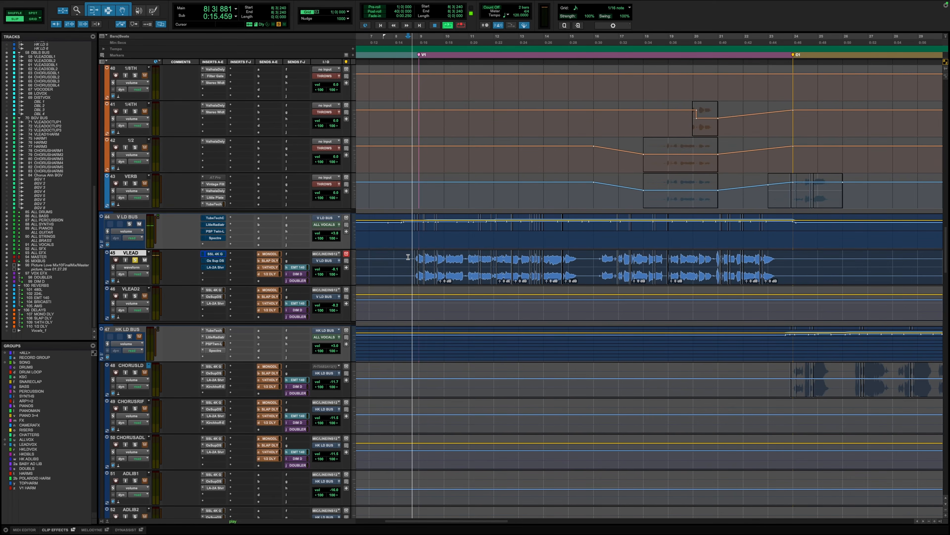
key(space)
- Redo the consolidation, play the opening of the verse vocal, and undo the consolidation again
key(super+shift+z)
click(414, 258)
key(space)
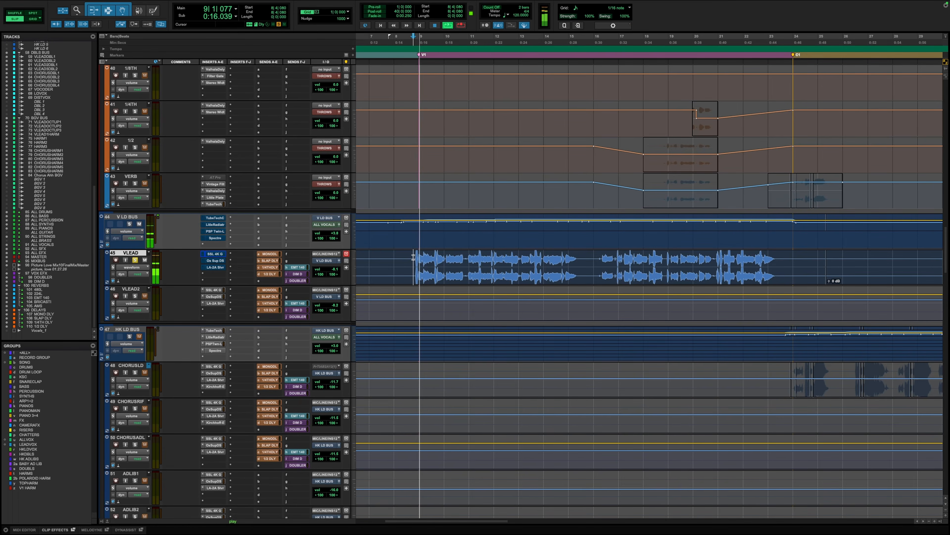
key(space)
key(super+z)
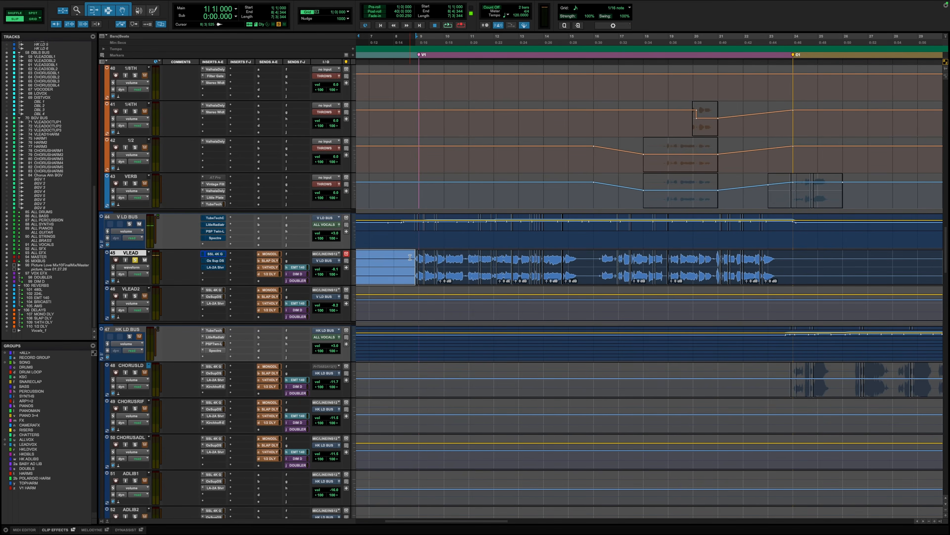
- Select the VLEAD clip before the first V1 phrase and show the clip gain line
click(410, 257)
key(super+bracketright)
key(super+bracketright)
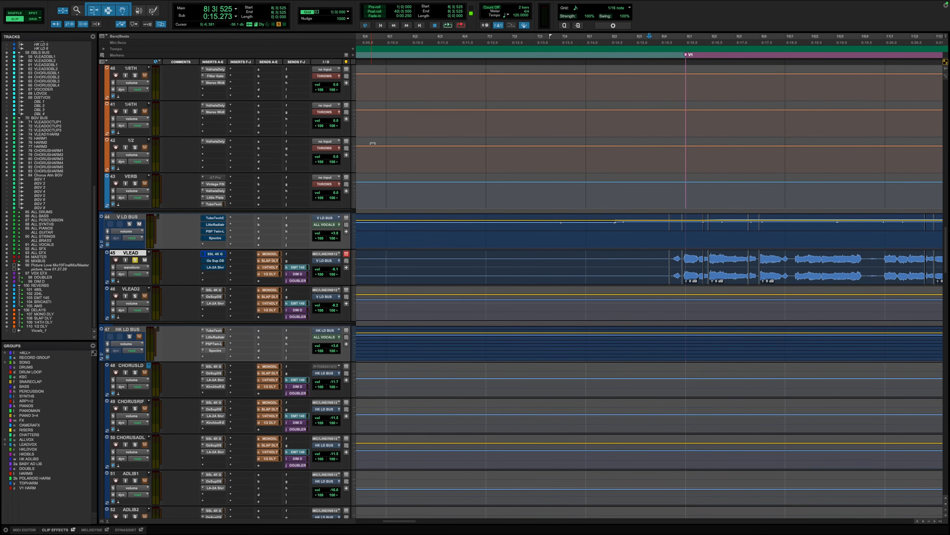
double_click(560, 262)
right_click(560, 262)
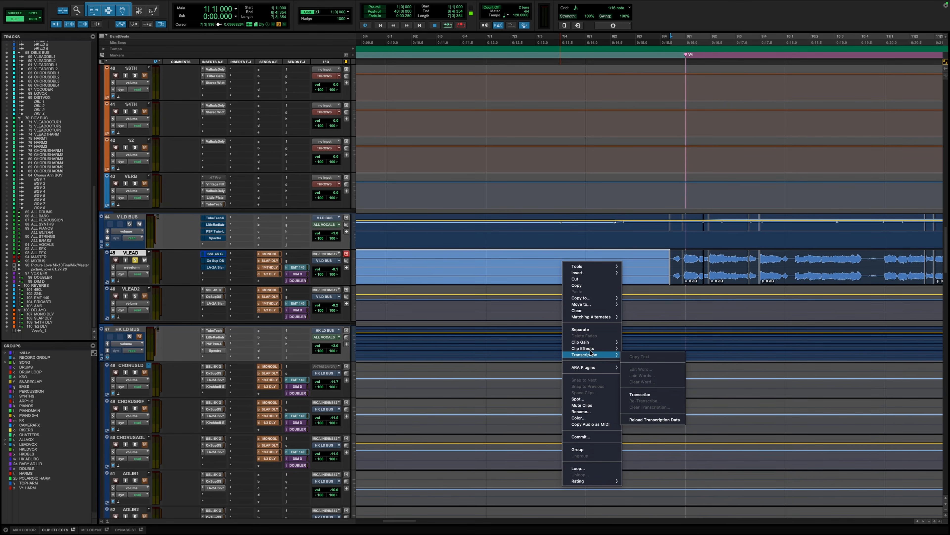
mouse_move(607, 344)
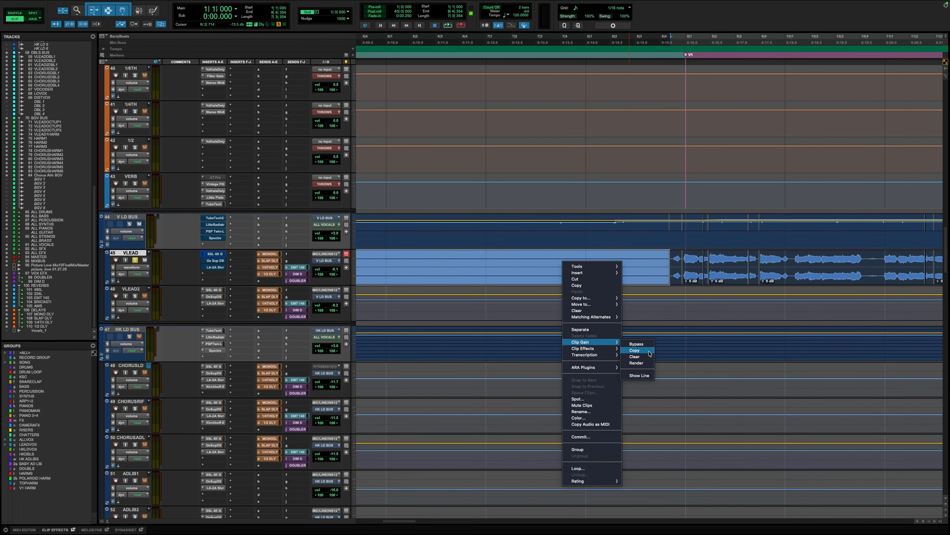
click(638, 375)
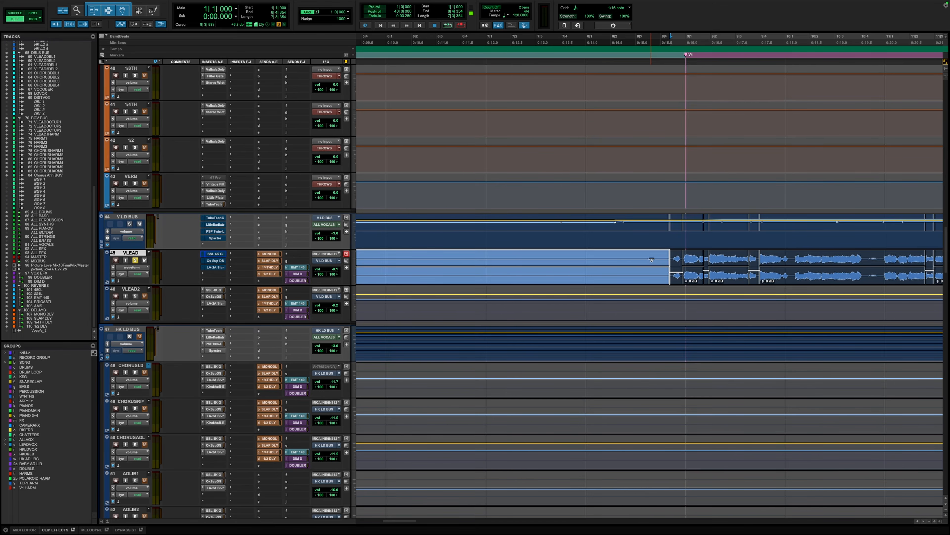
- Check the clip gain line across the VLEAD clips in V1 and hide it again
scroll(651, 261, right, 5)
key(r)
key(r)
key(r)
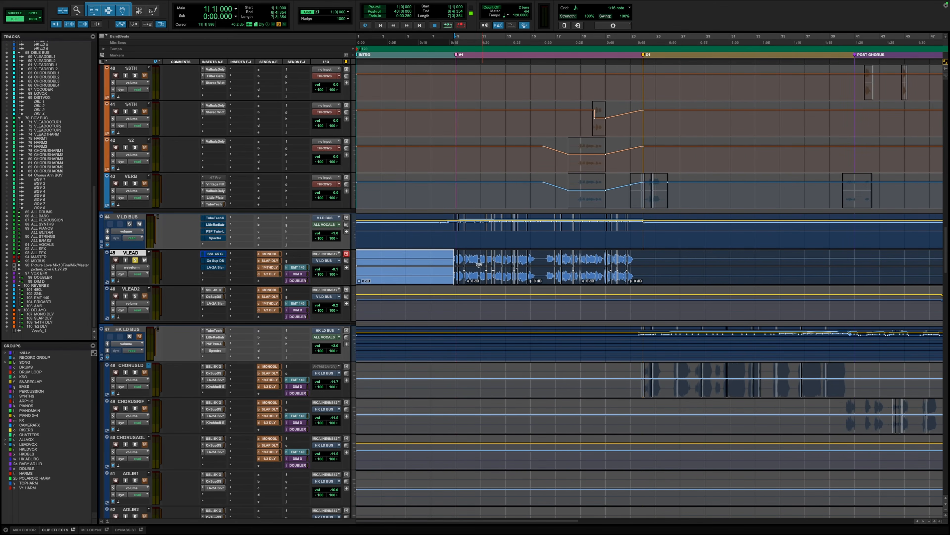
right_click(438, 261)
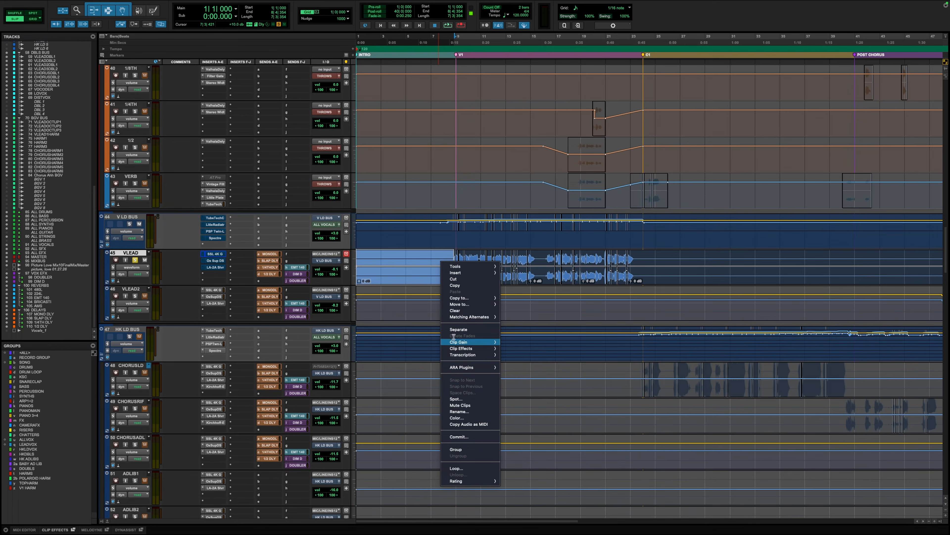
right_click(421, 265)
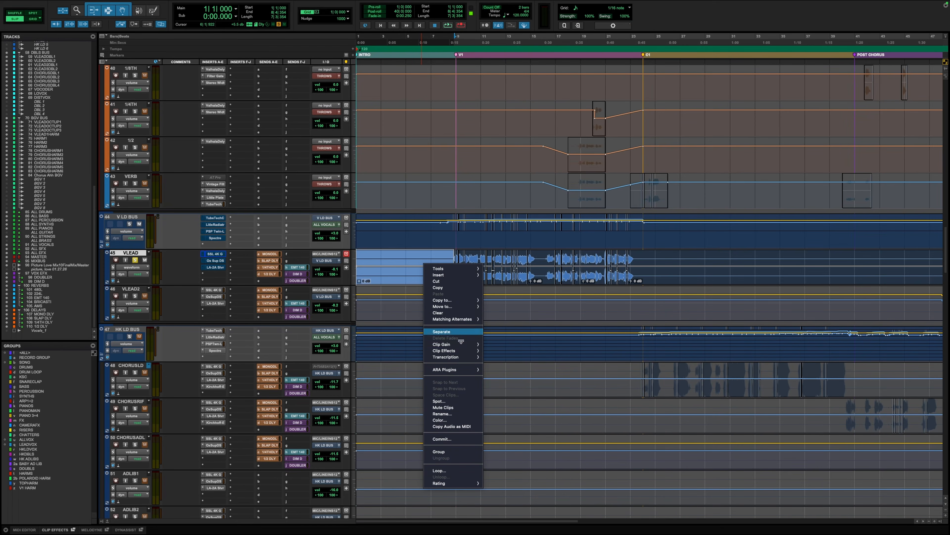
mouse_move(460, 345)
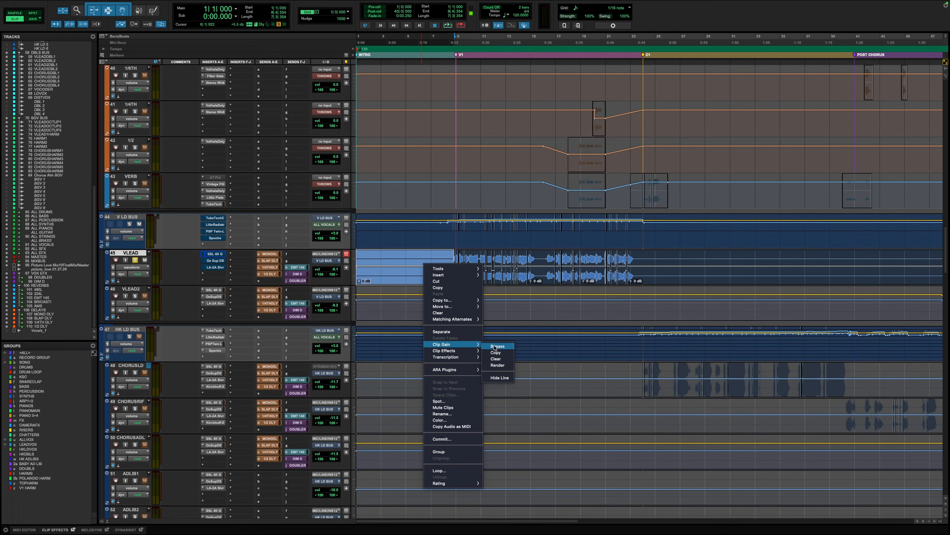
click(500, 379)
click(448, 261)
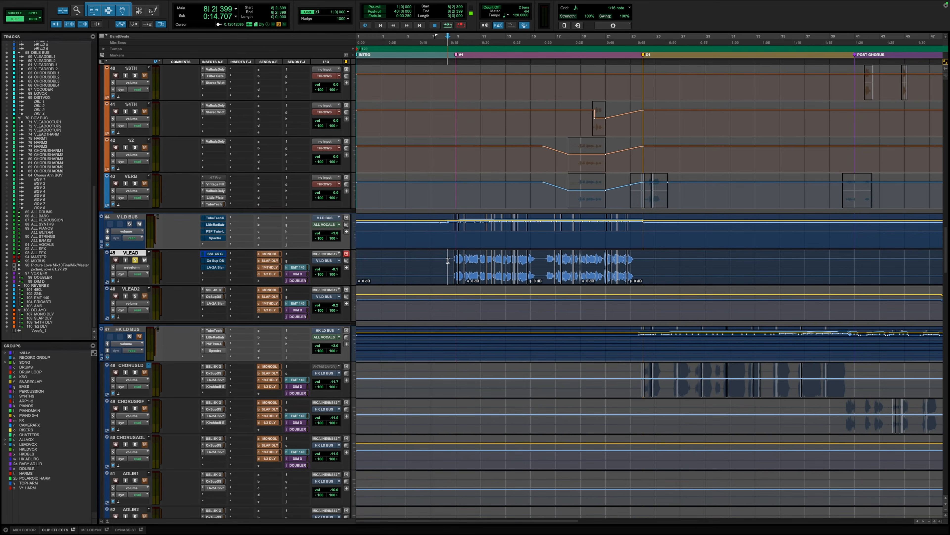
- Examine the separate VLEAD clips and their edit boundaries from the intro through V1 to C1
key(ctrl+bracketright)
key(ctrl+bracketright)
scroll(670, 260, right, 2)
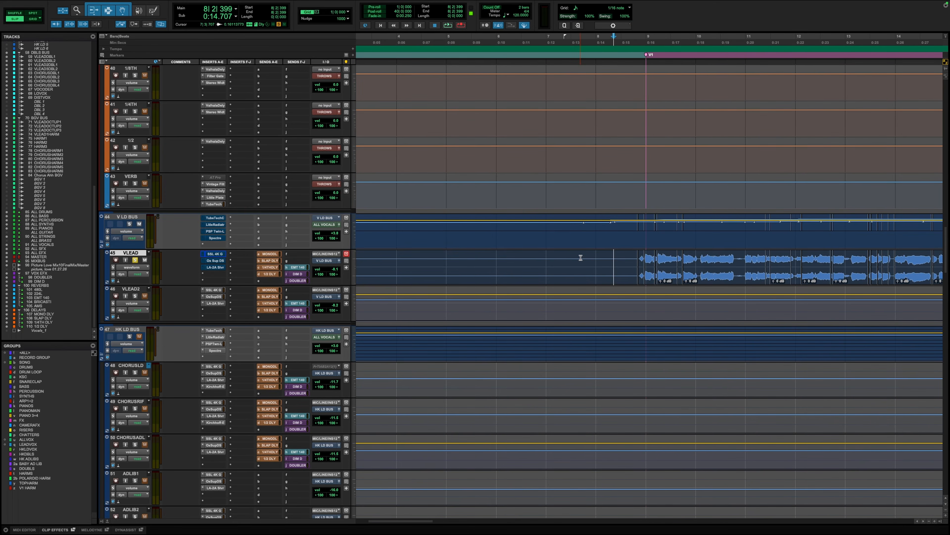
key(r)
scroll(574, 242, right, 2)
scroll(573, 242, right, 1)
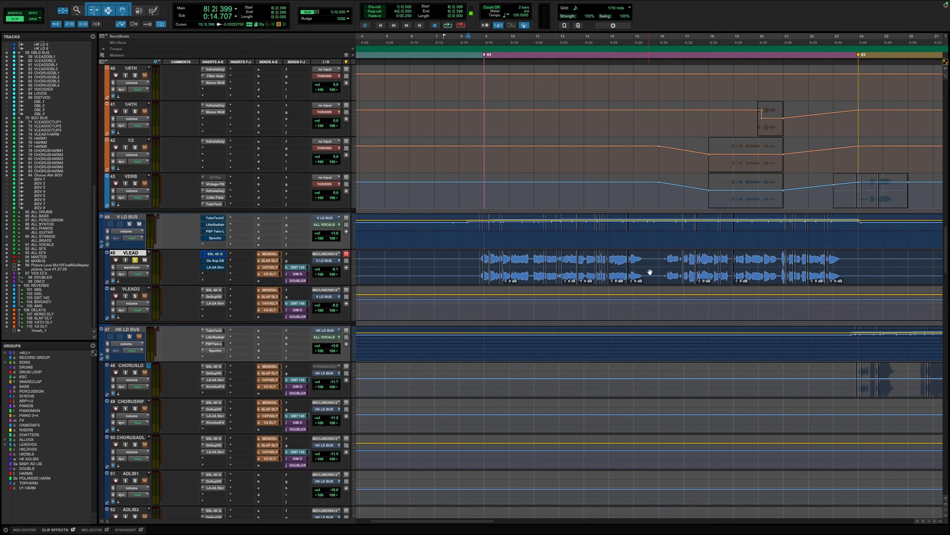
scroll(649, 272, right, 1)
scroll(650, 272, right, 1)
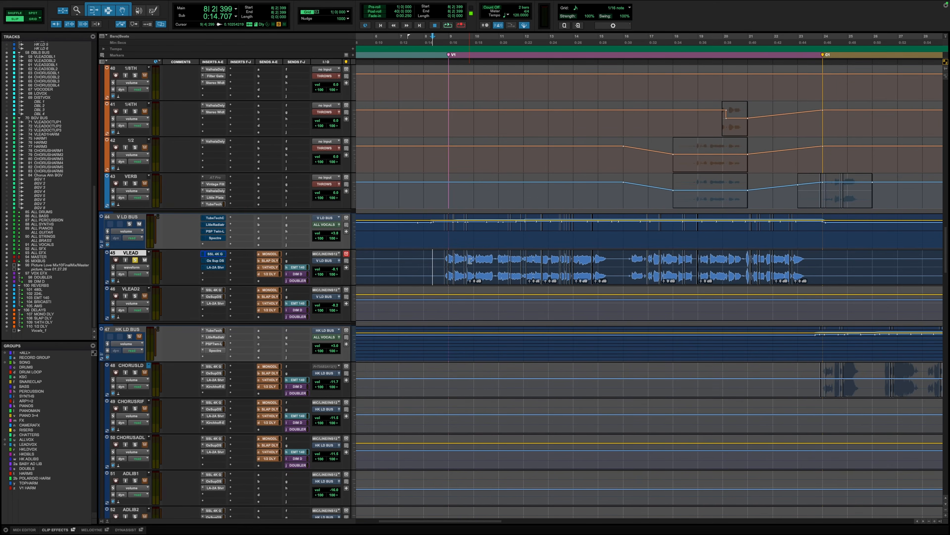
- Take the Oxford SuprEsser DS insert on VLEAD out of bypass and play the vocal from just before V1
click(438, 254)
scroll(440, 253, right, 2)
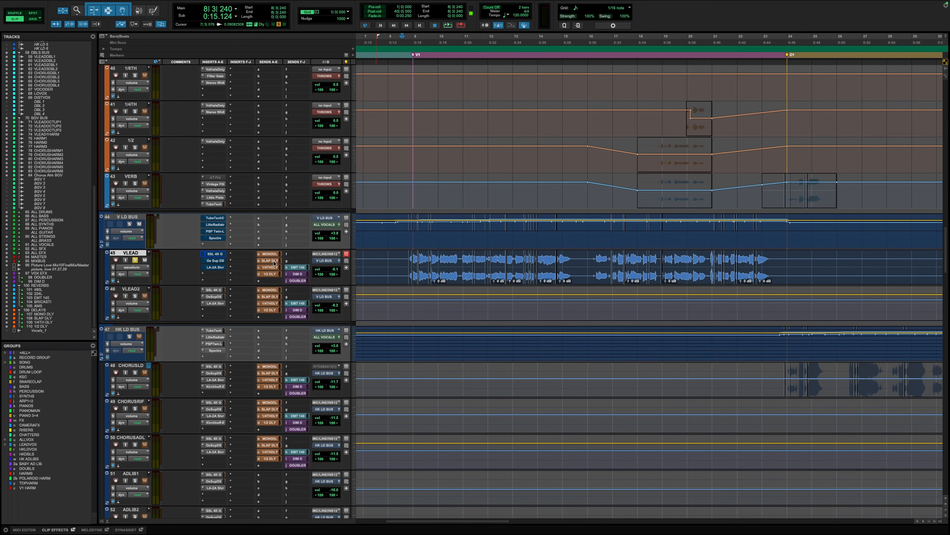
super+click(216, 261)
key(space)
- Open the Oxford SuprEsser DS on VLEAD, watch its reduction during playback, and expand its advanced controls
click(213, 260)
drag(472, 208, 558, 192)
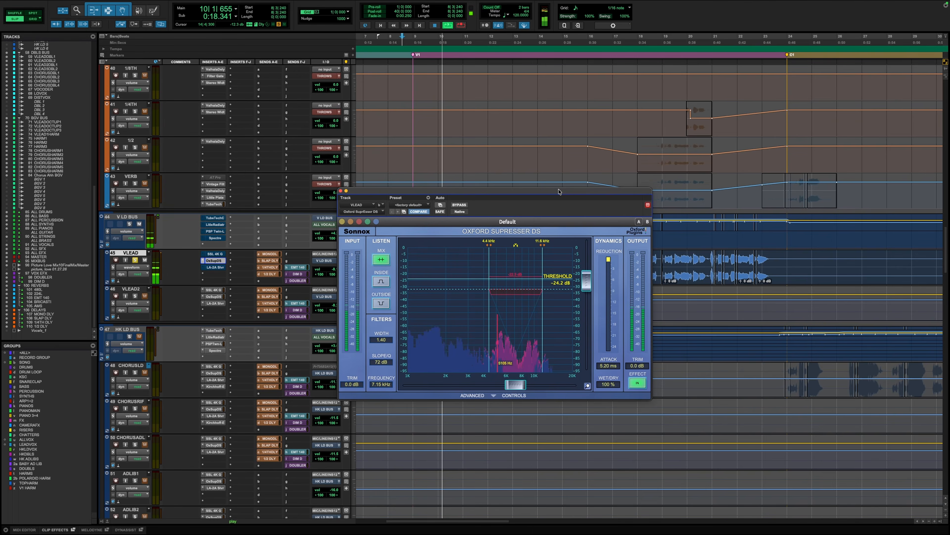
key(space)
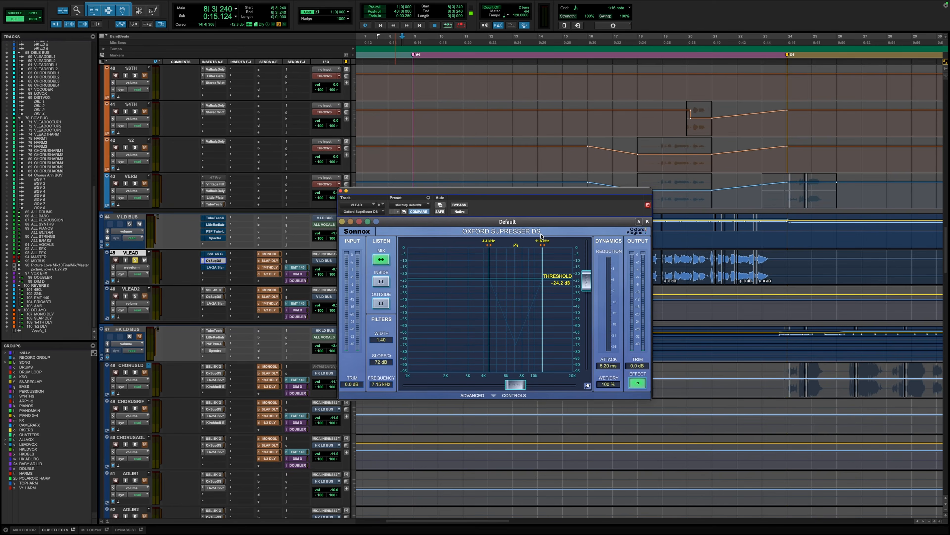
click(493, 396)
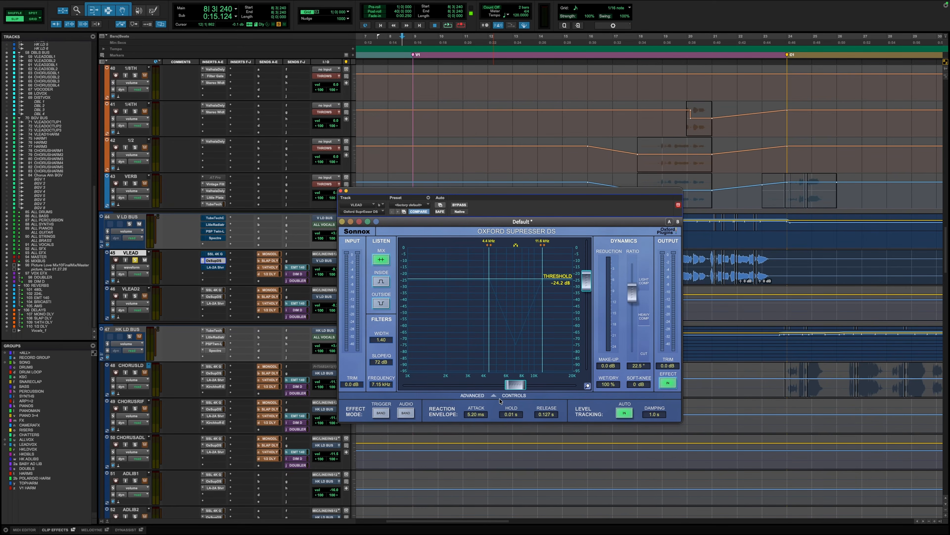
- Collapse the de-esser's advanced controls and watch the Oxford SuprEsser DS below the VLEAD clips while playing from just before V1
click(493, 396)
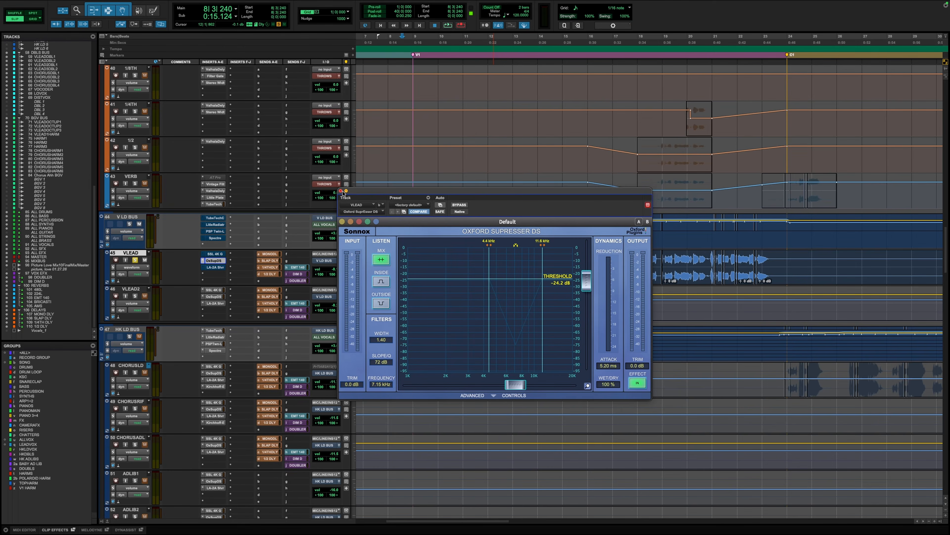
click(340, 191)
key(space)
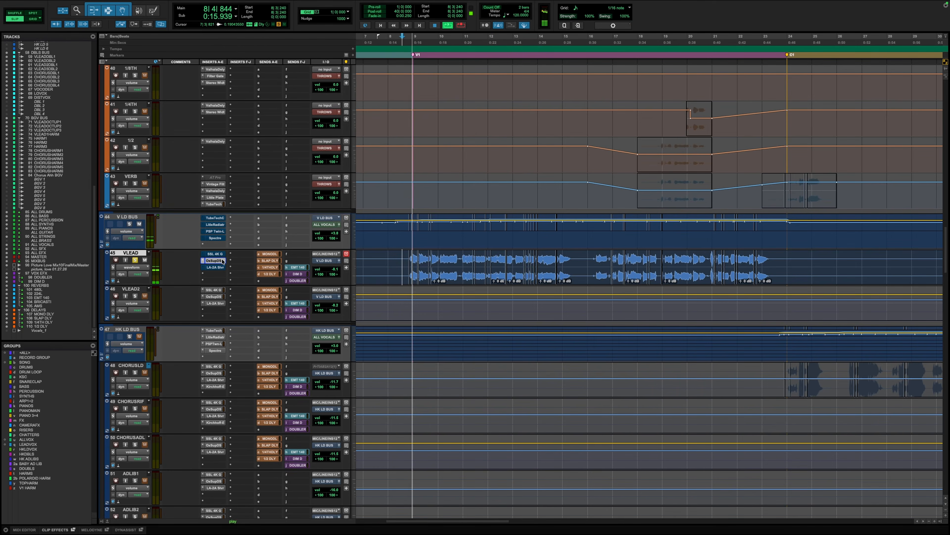
click(222, 260)
drag(504, 219, 547, 303)
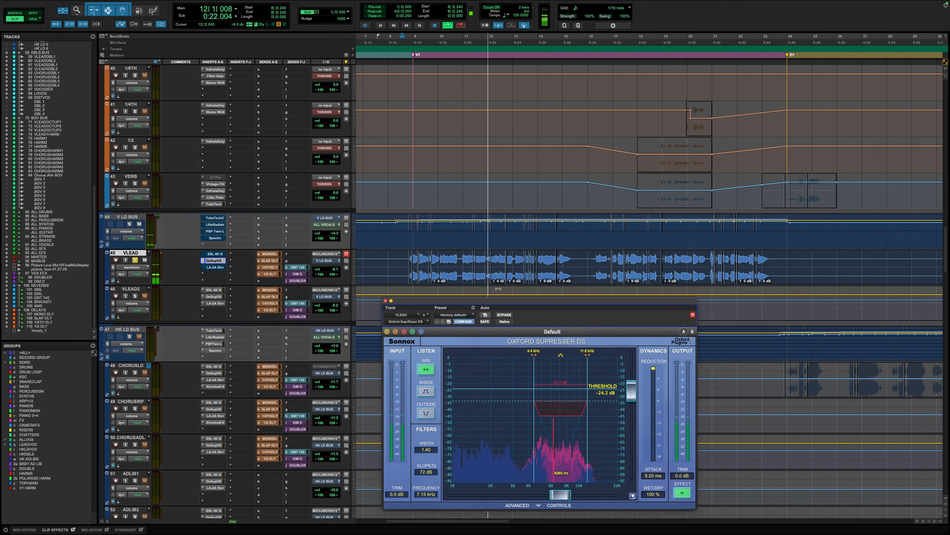
key(space)
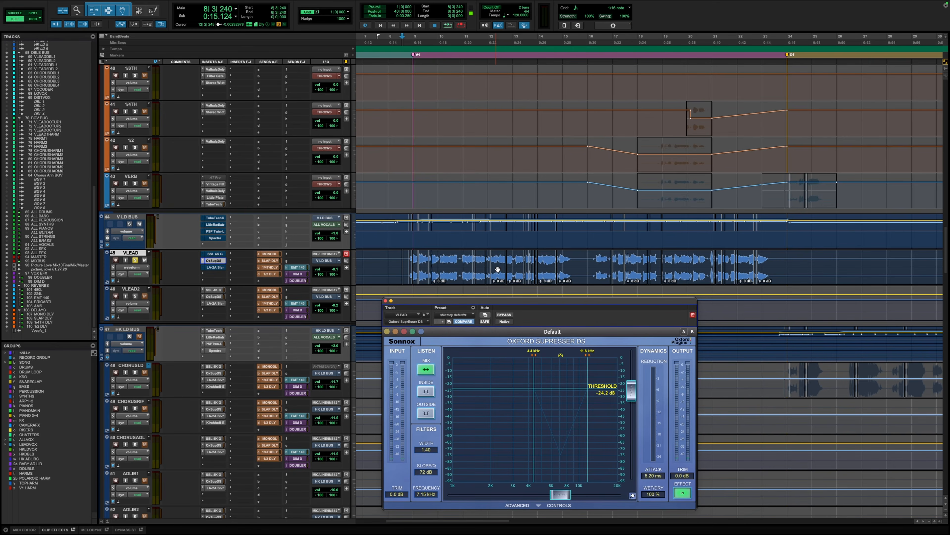
- Examine the inserts and clips on the vocal tracks from VLEAD down through the DBLS BUS doubles
scroll(600, 229, down, 10)
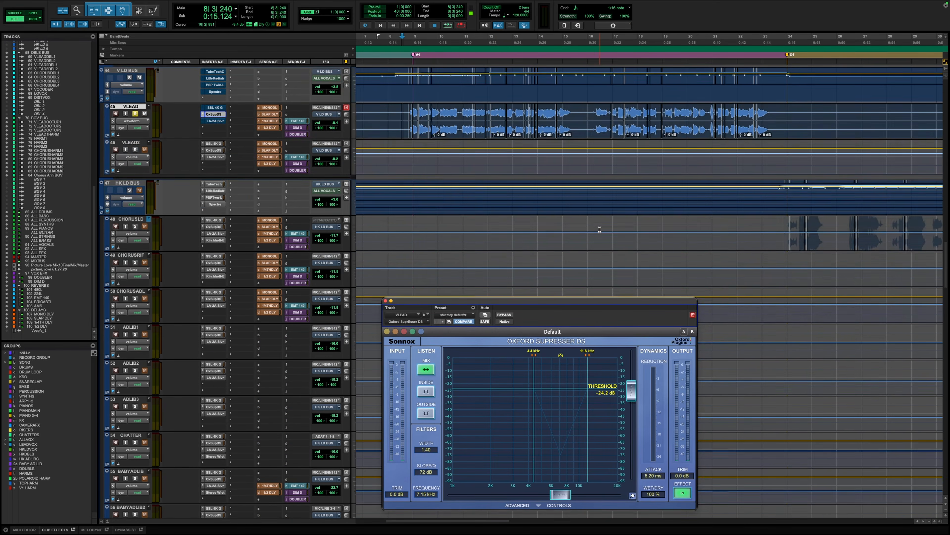
scroll(599, 229, down, 5)
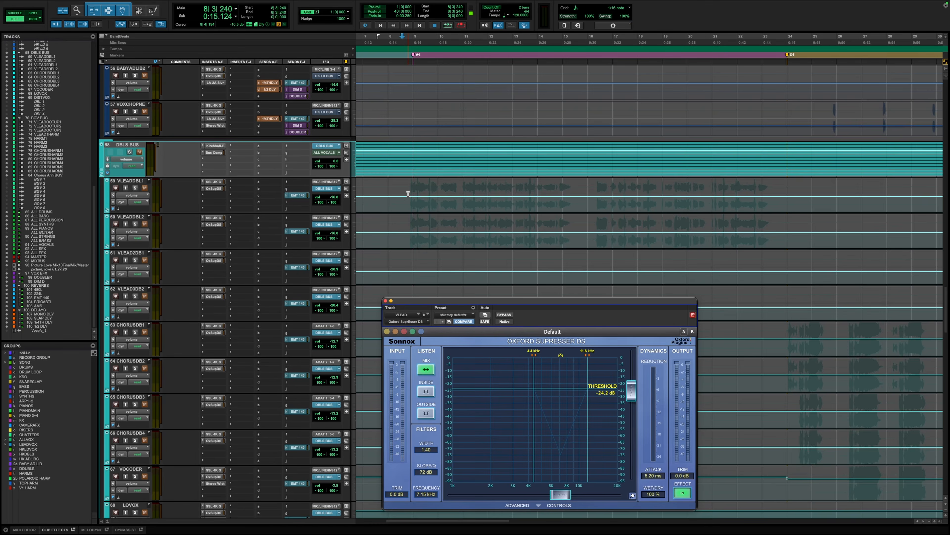
scroll(408, 194, up, 12)
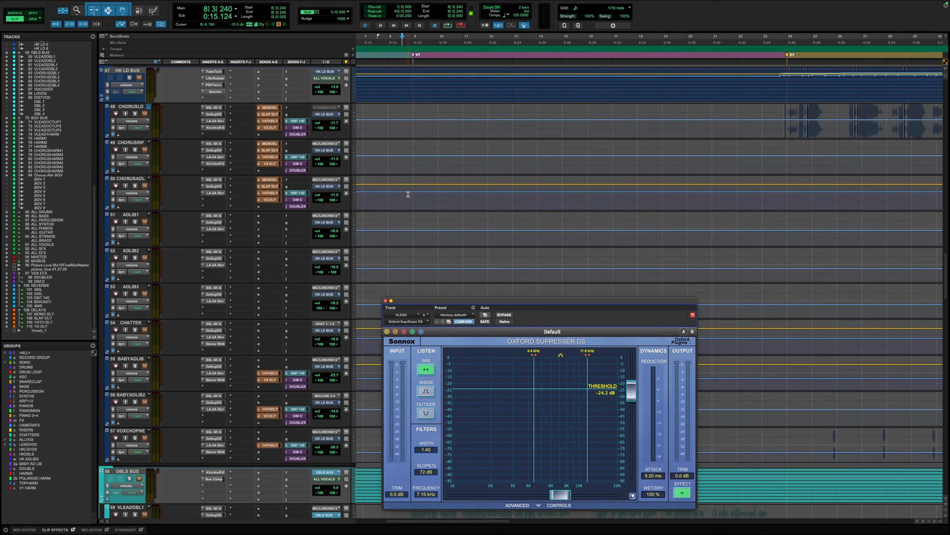
scroll(408, 194, up, 2)
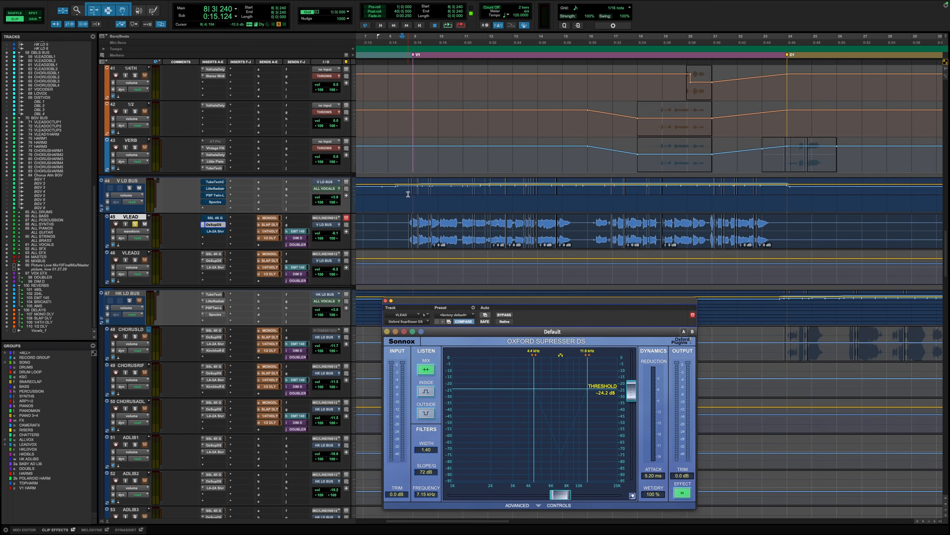
scroll(408, 194, down, 14)
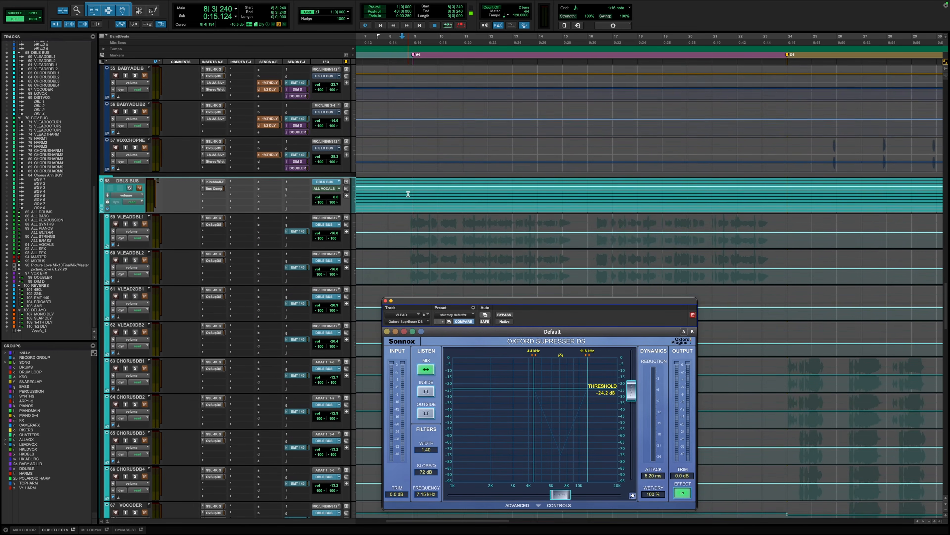
scroll(408, 194, down, 2)
scroll(408, 194, up, 4)
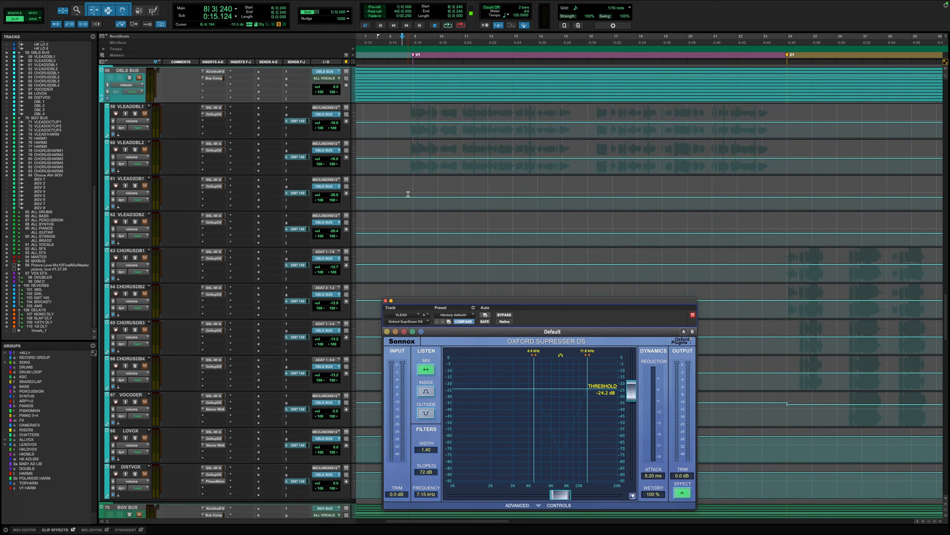
scroll(408, 194, up, 8)
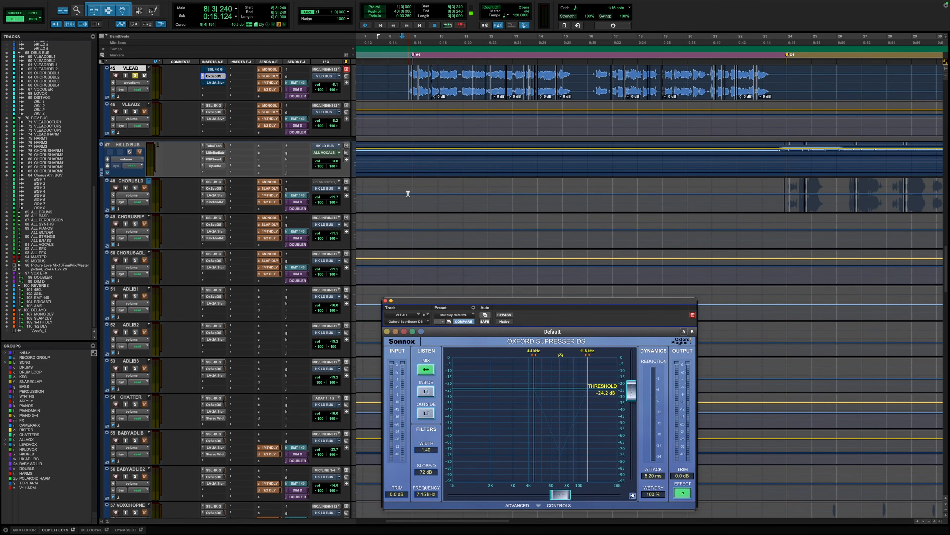
scroll(408, 195, up, 3)
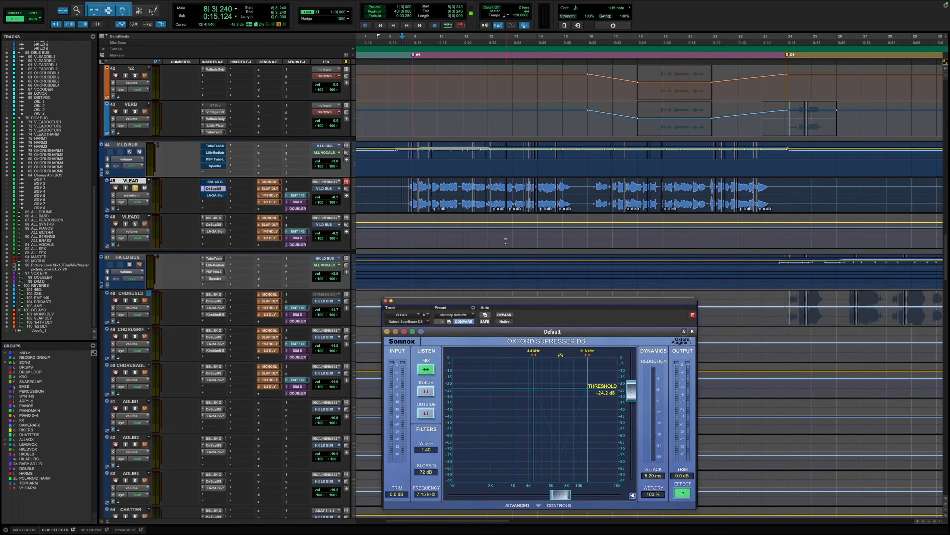
- Examine the VLEADDBL1 and VLEADDBL2 waveforms up close through the start of V1
scroll(505, 243, down, 3)
scroll(505, 244, down, 9)
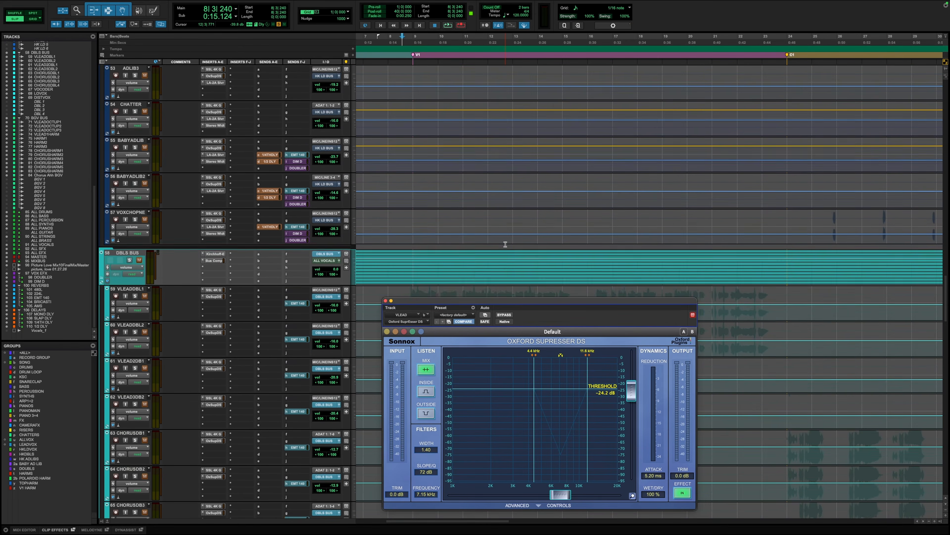
scroll(505, 245, down, 2)
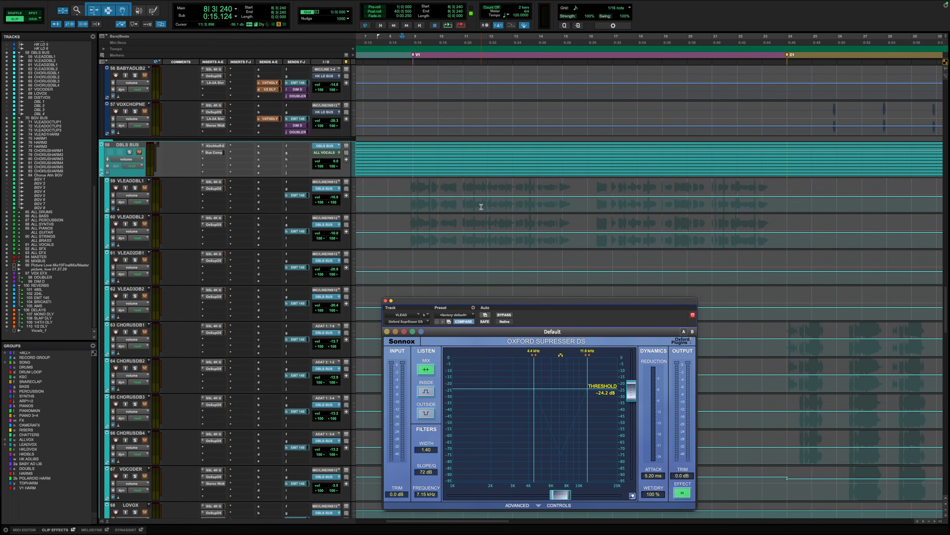
scroll(483, 208, up, 6)
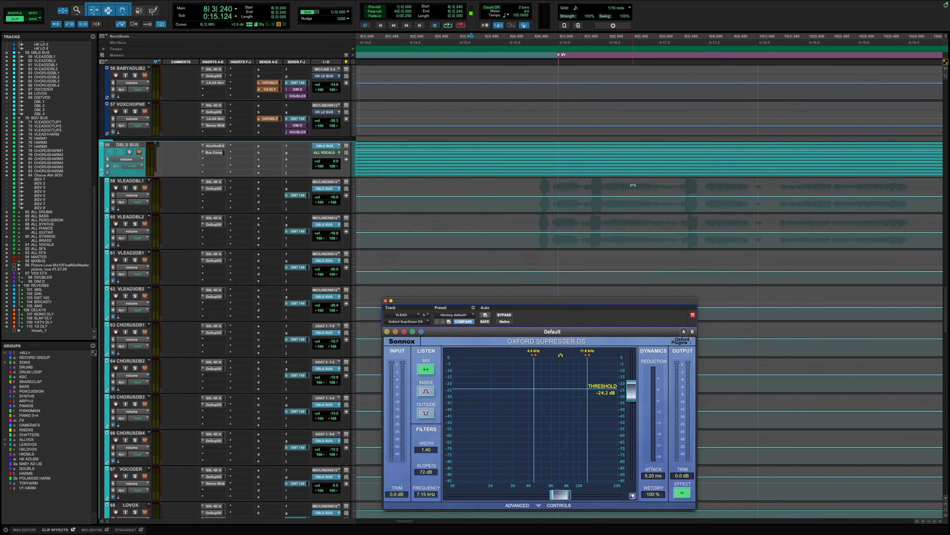
scroll(697, 211, right, 1)
scroll(698, 211, right, 15)
scroll(698, 211, right, 14)
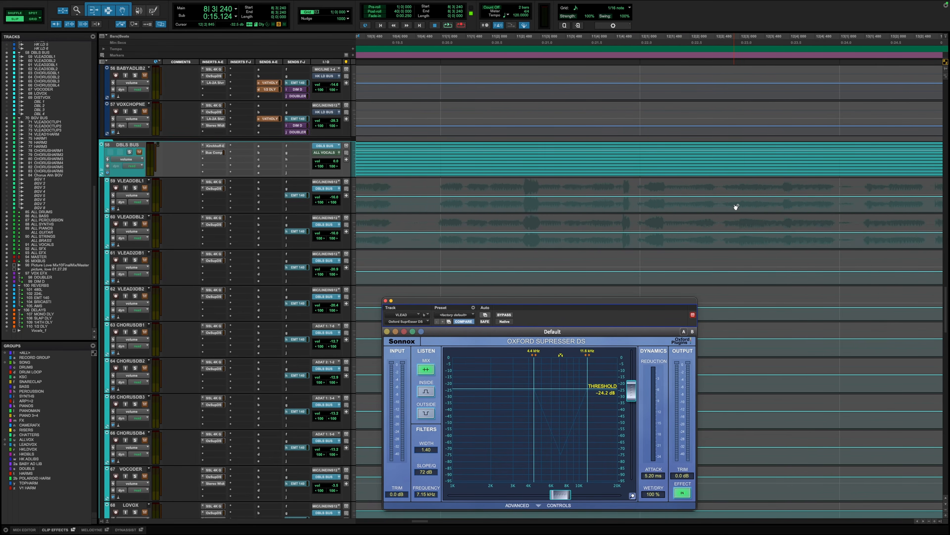
key(r)
key(r)
key(r)
scroll(734, 205, right, 9)
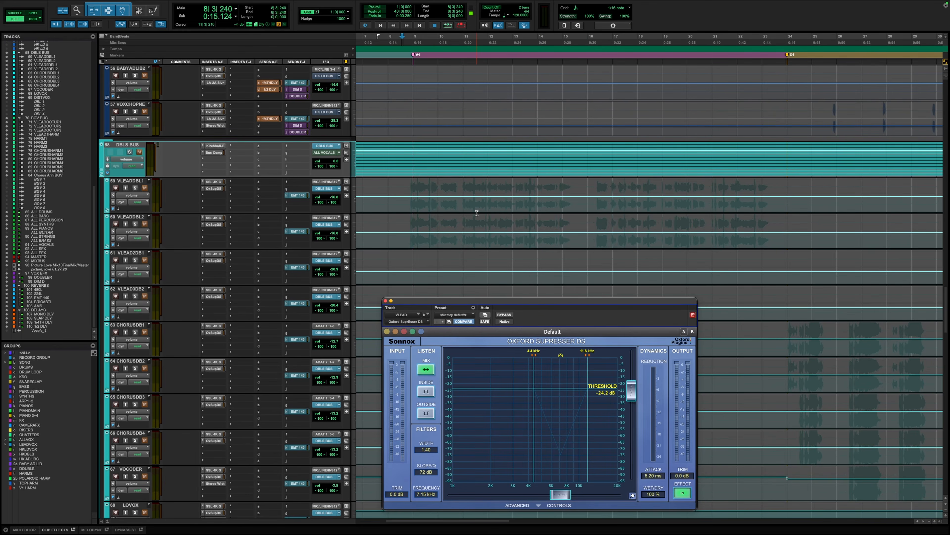
- Compare the VLEADDBL1 and VLEADDBL2 double tracks with the edited VLEAD clips across V1
scroll(512, 211, up, 2)
scroll(512, 211, down, 2)
scroll(490, 214, up, 1)
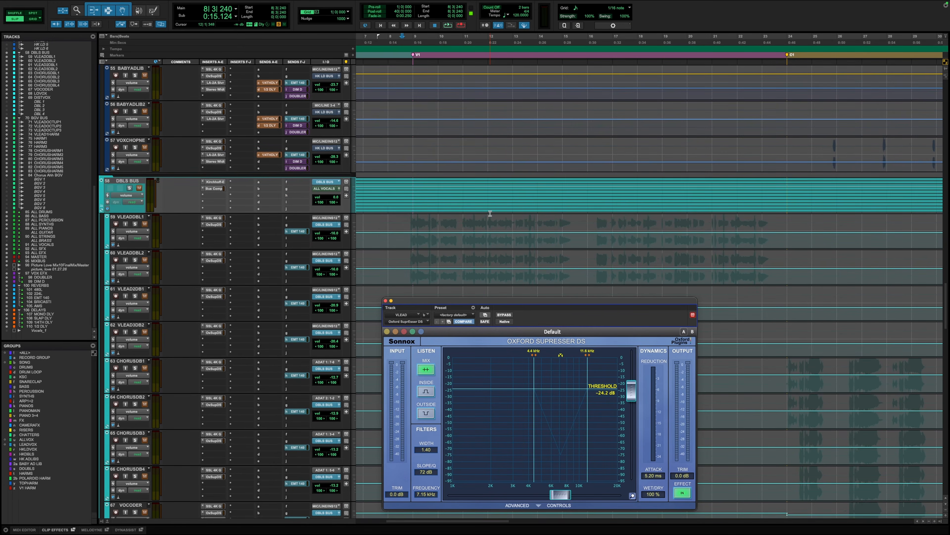
scroll(490, 213, up, 12)
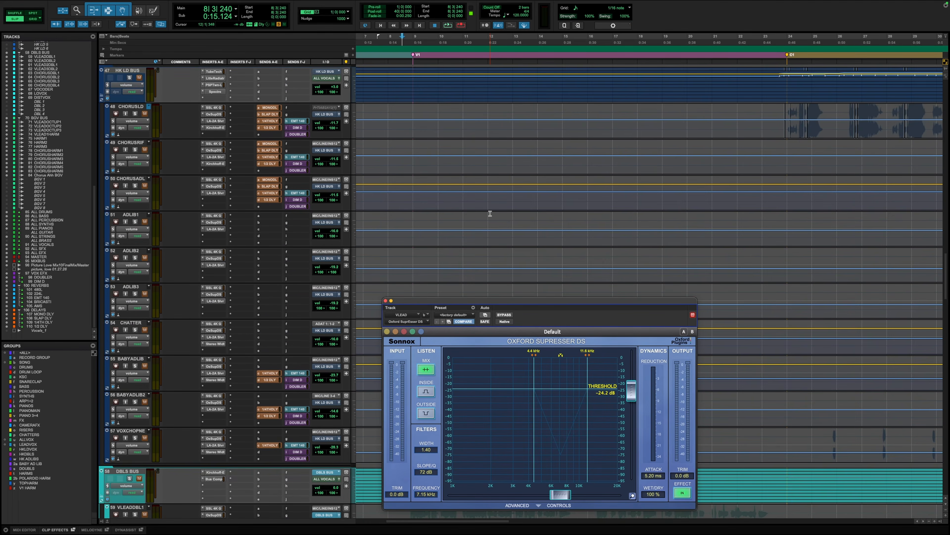
scroll(491, 213, up, 1)
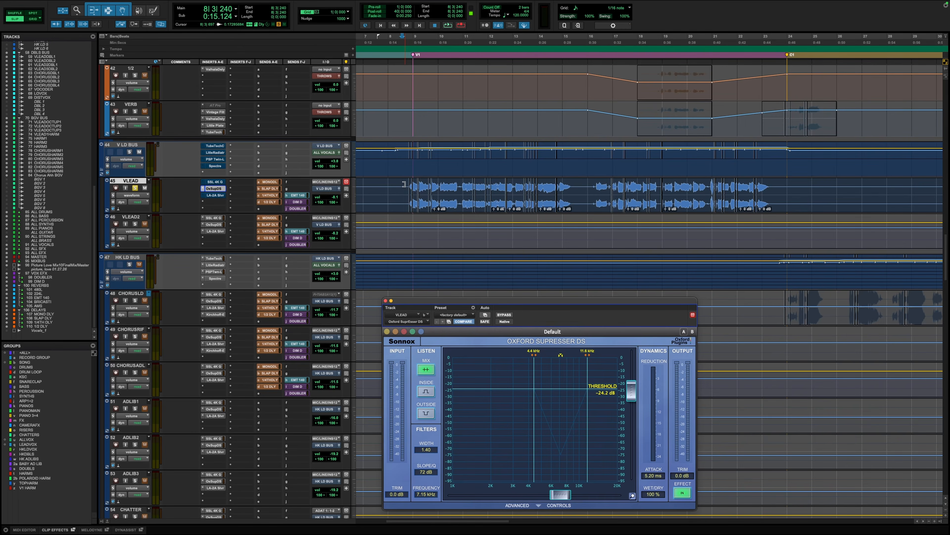
scroll(493, 202, down, 15)
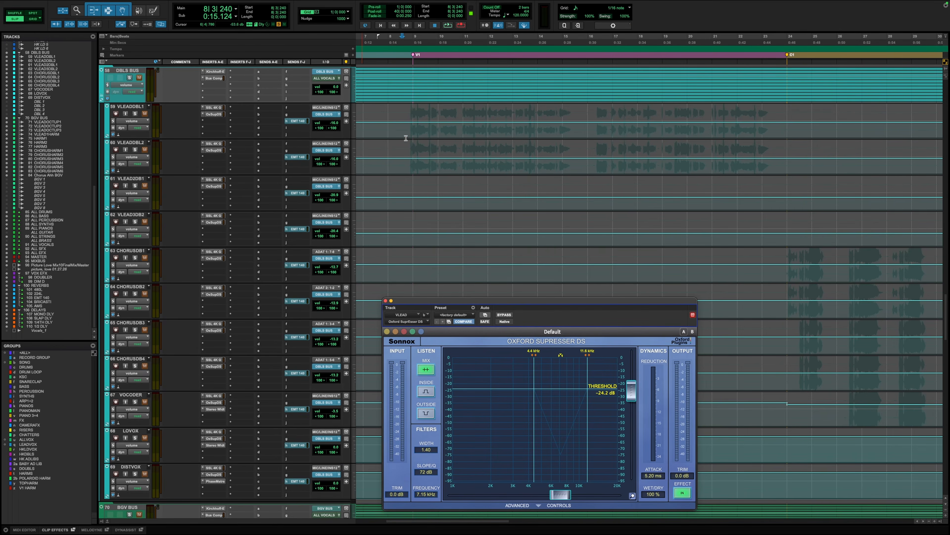
scroll(707, 143, up, 10)
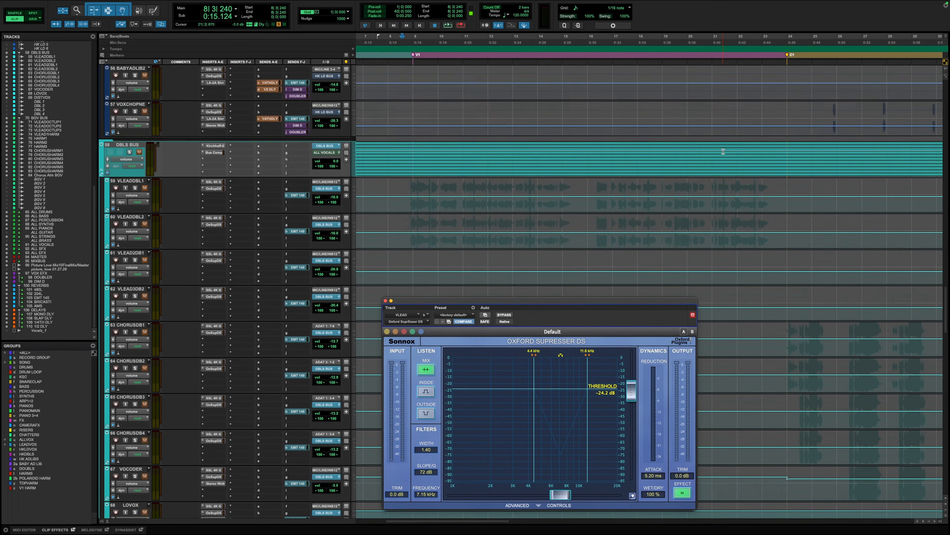
scroll(723, 151, up, 10)
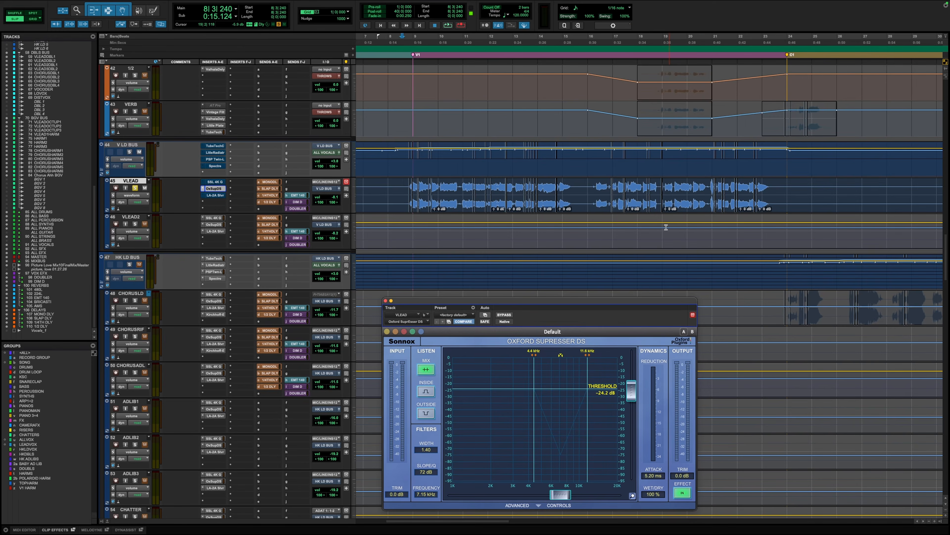
- Audition a consolidated VLEAD clip across V1 through the Oxford SuprEsser DS, and undo the consolidation
drag(578, 299, 546, 287)
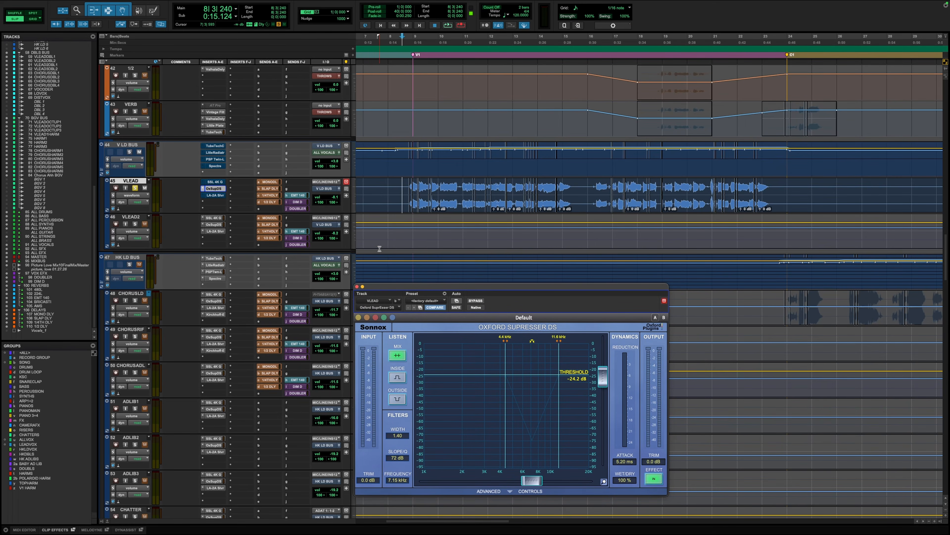
drag(409, 192, 790, 192)
click(406, 185)
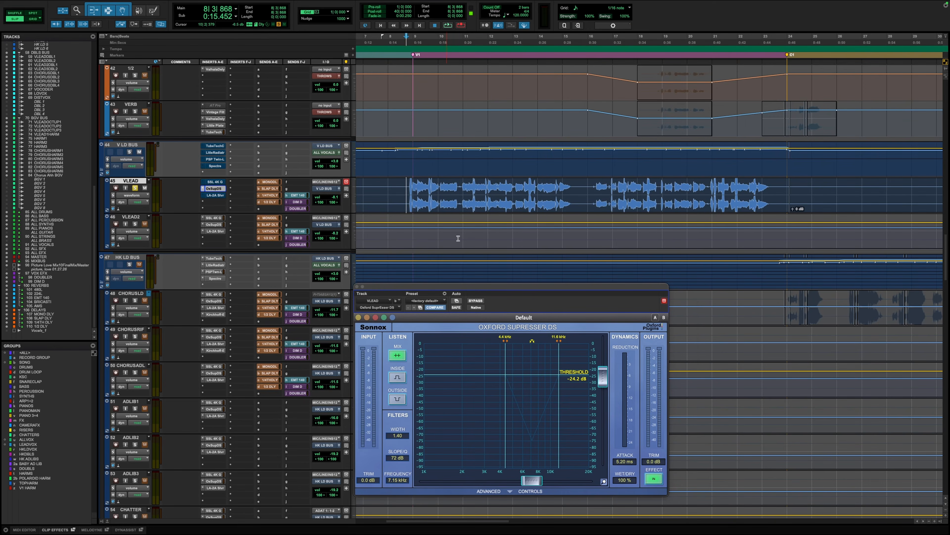
key(space)
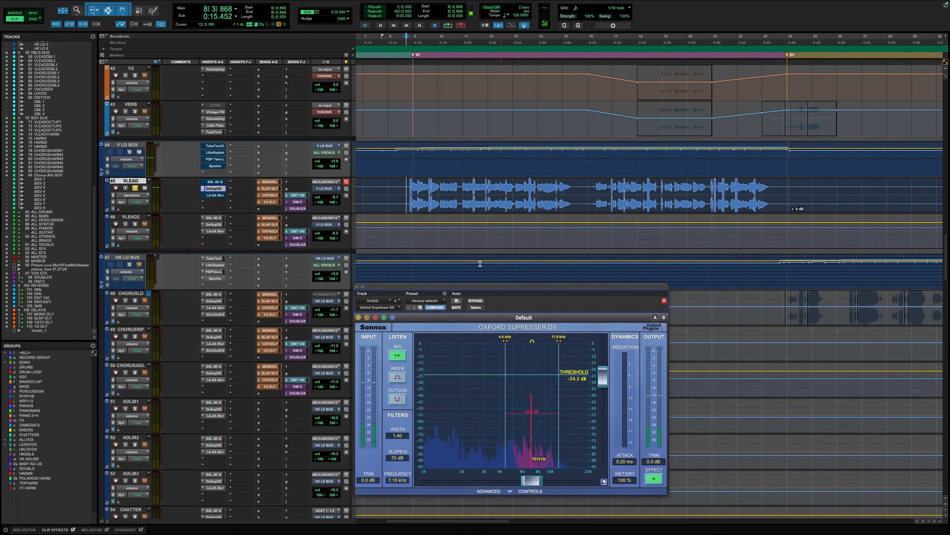
key(space)
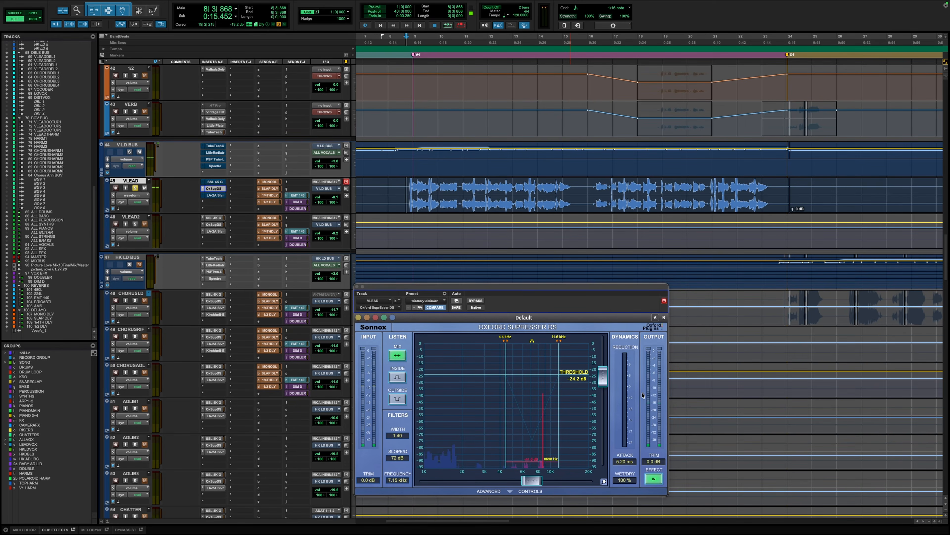
key(space)
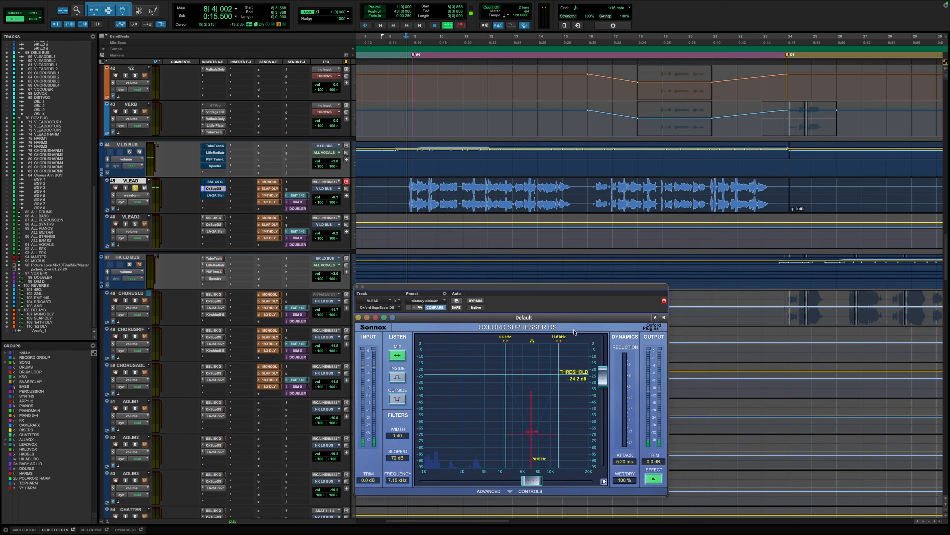
key(space)
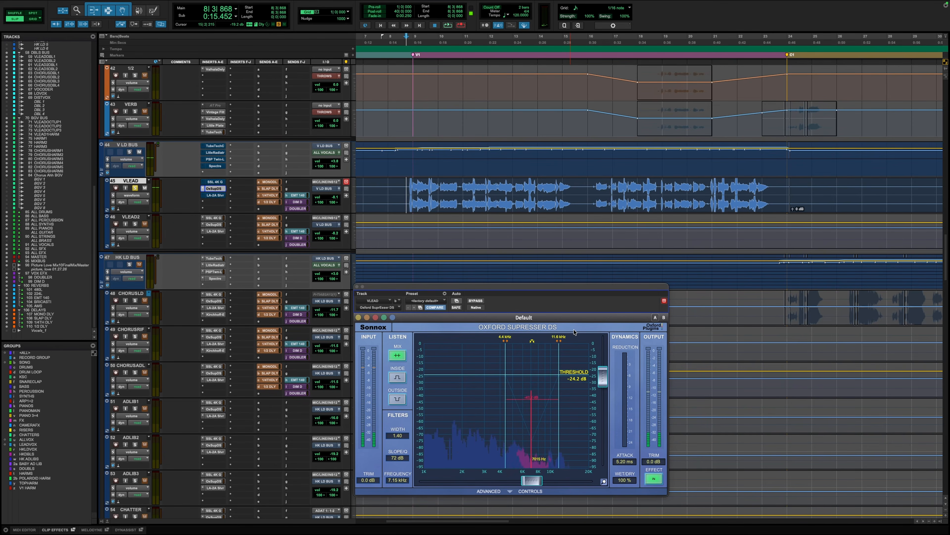
key(shift+Return)
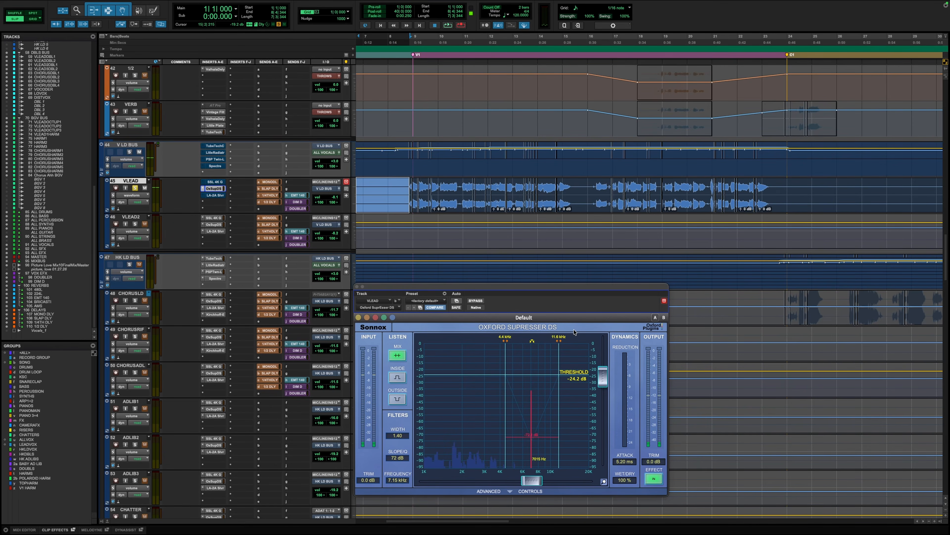
- Play the separate VLEAD clips from just before V1 while watching the Oxford SuprEsser DS reduction
click(404, 182)
key(space)
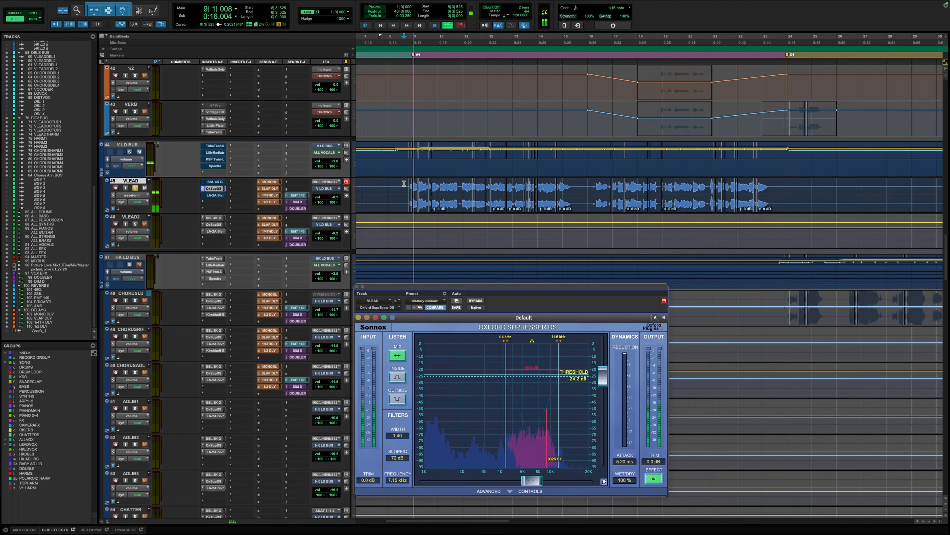
key(space)
key(space)
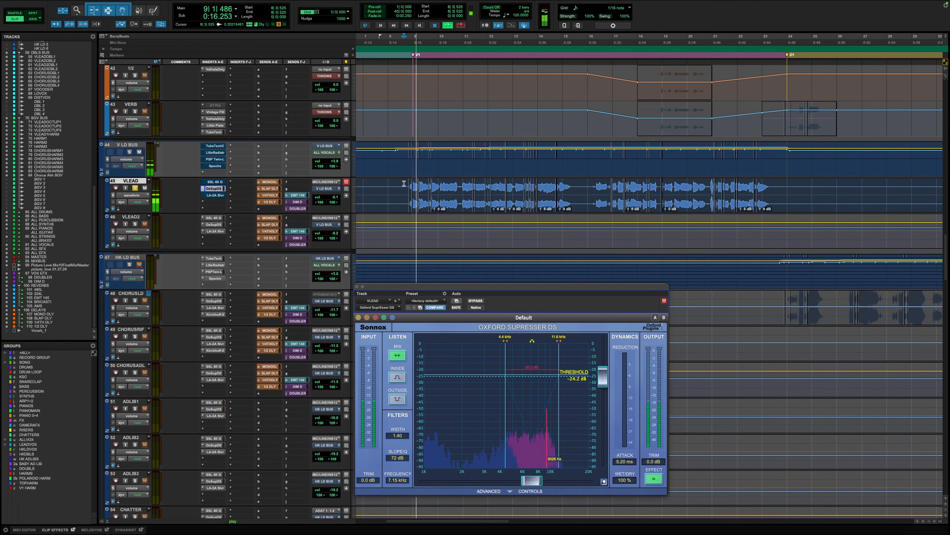
key(space)
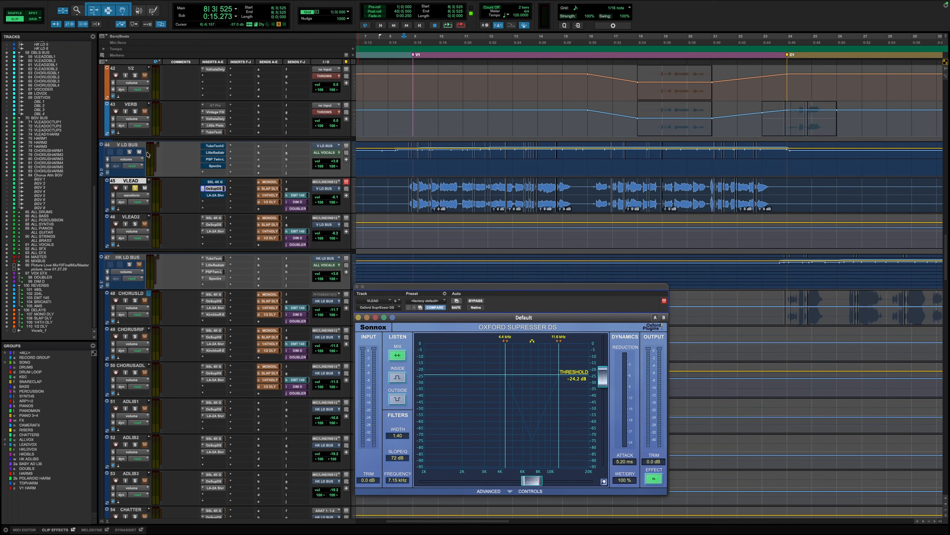
- Close the de-esser and inspect the SSL 4K G channel strip on VLEAD, closing it again when done
click(356, 287)
click(215, 181)
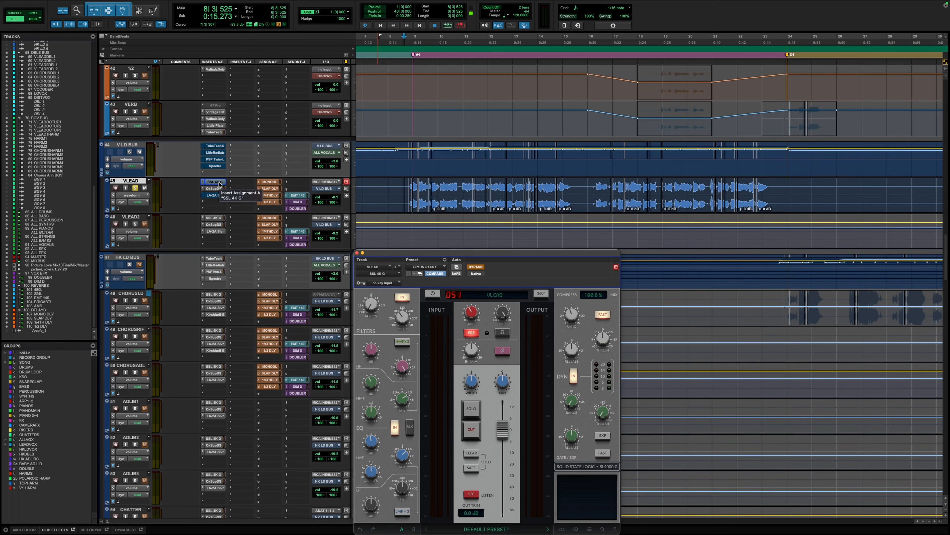
click(220, 183)
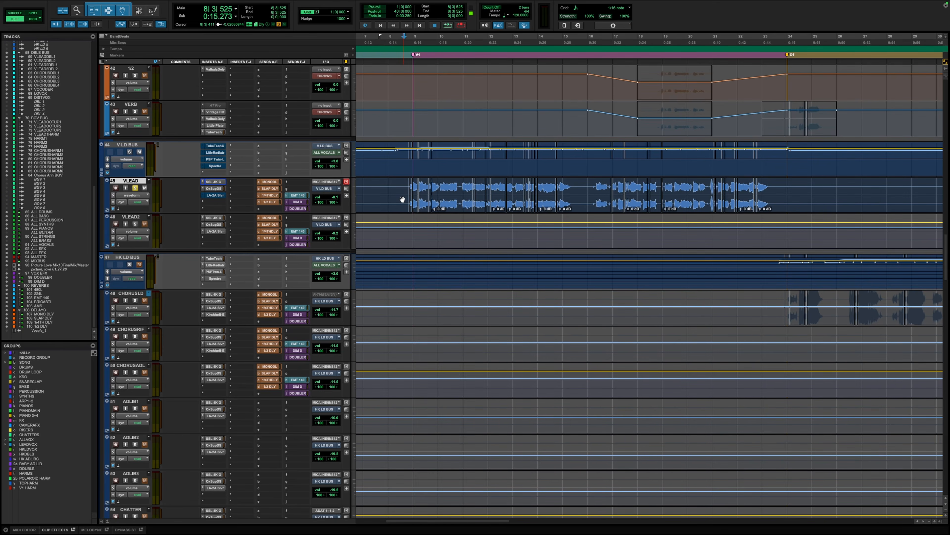
- Open the SSL 4K G channel strip on VLEAD and position its window just below the VLEAD waveform
click(213, 181)
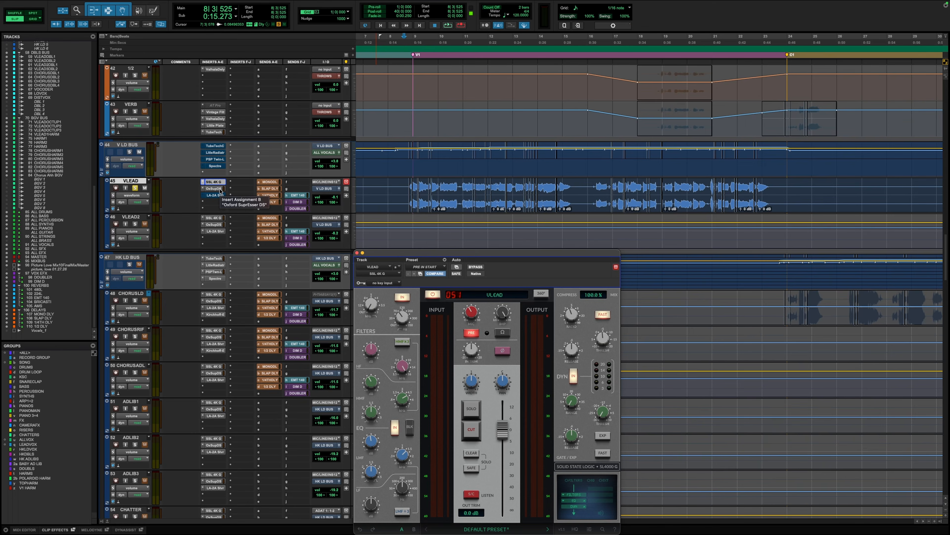
drag(463, 253, 461, 224)
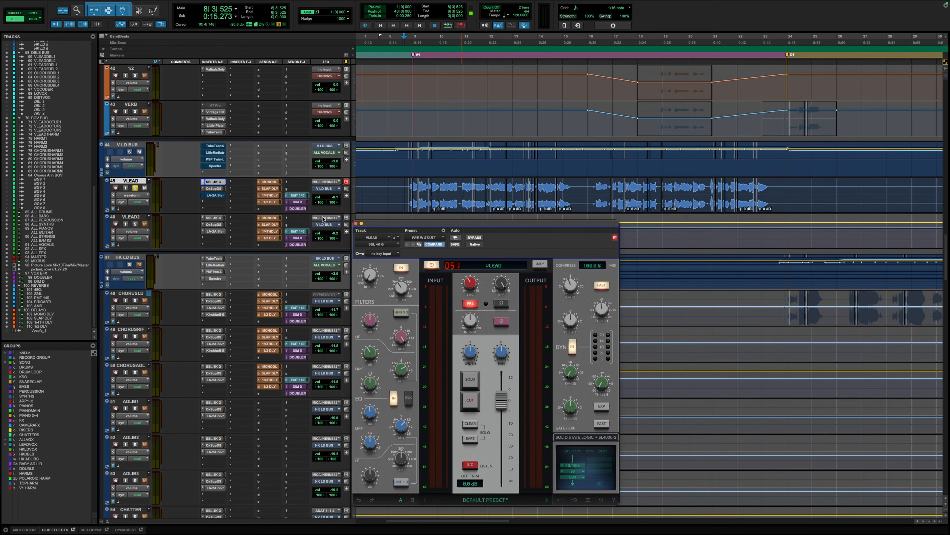
drag(461, 224, 491, 220)
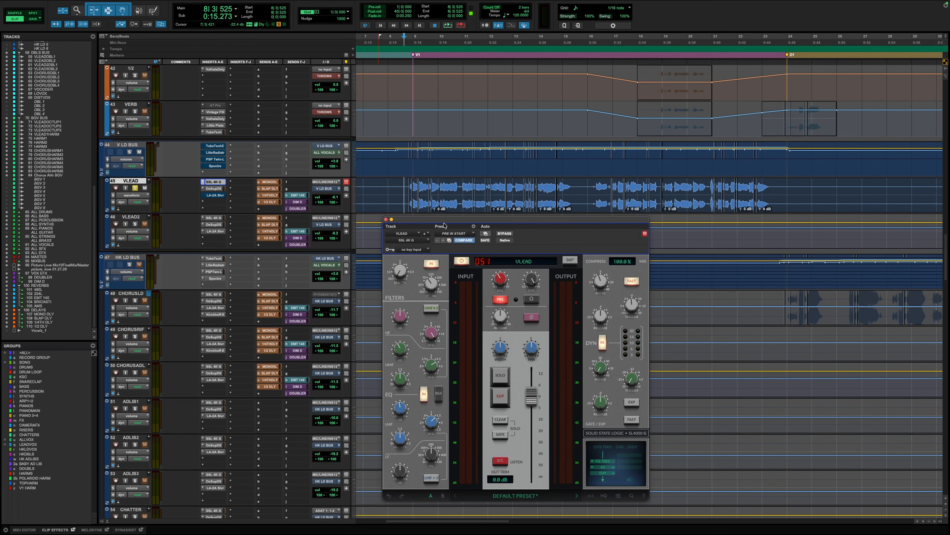
drag(450, 225, 448, 224)
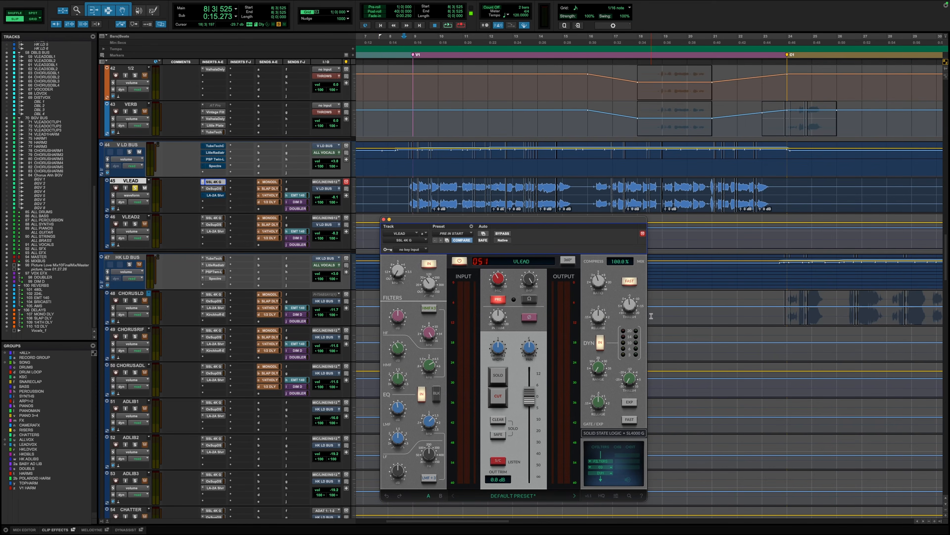
drag(617, 221, 616, 213)
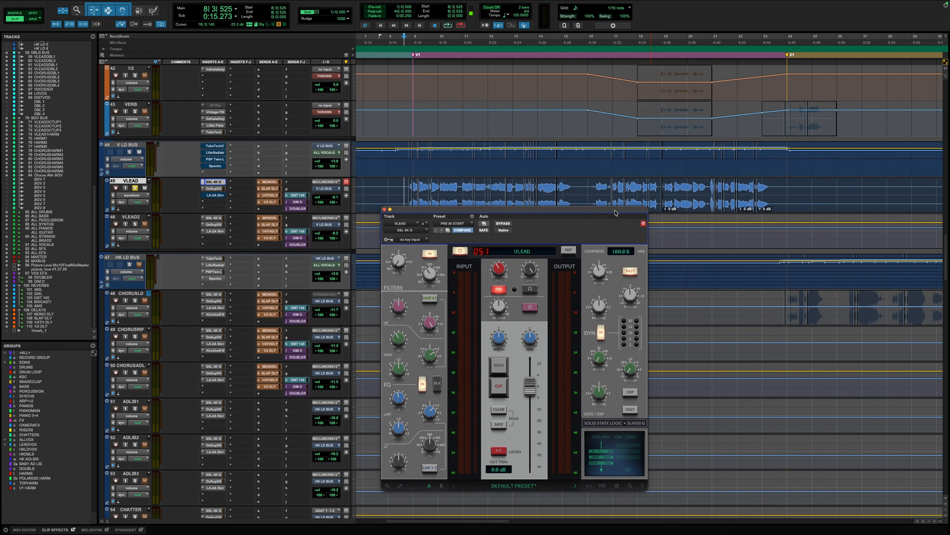
- Examine the SSL 4K G preamp, fader, compressor and EQ settings, and play VLEAD through it from just before V1
mouse_move(500, 269)
mouse_move(527, 397)
mouse_move(598, 277)
mouse_move(603, 309)
mouse_move(415, 319)
mouse_move(400, 345)
mouse_move(403, 400)
mouse_move(435, 412)
key(space)
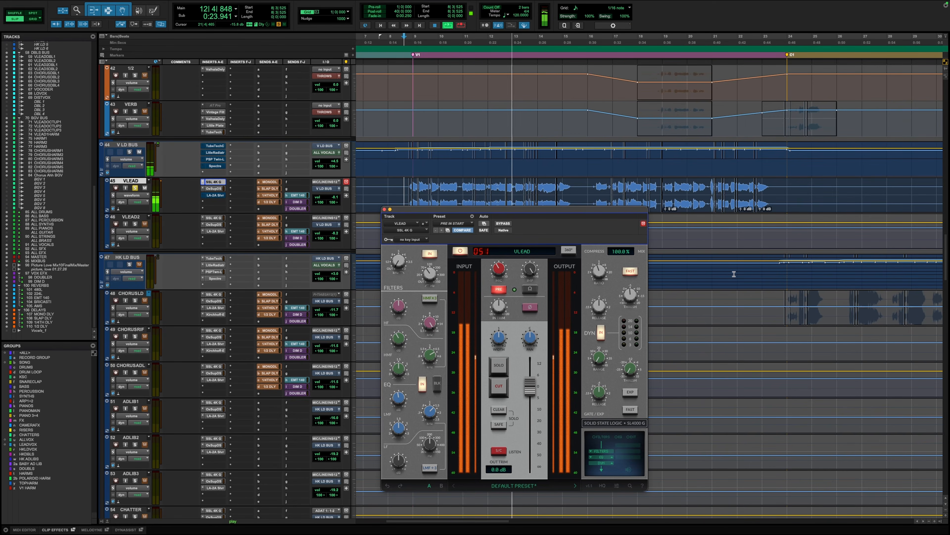
key(space)
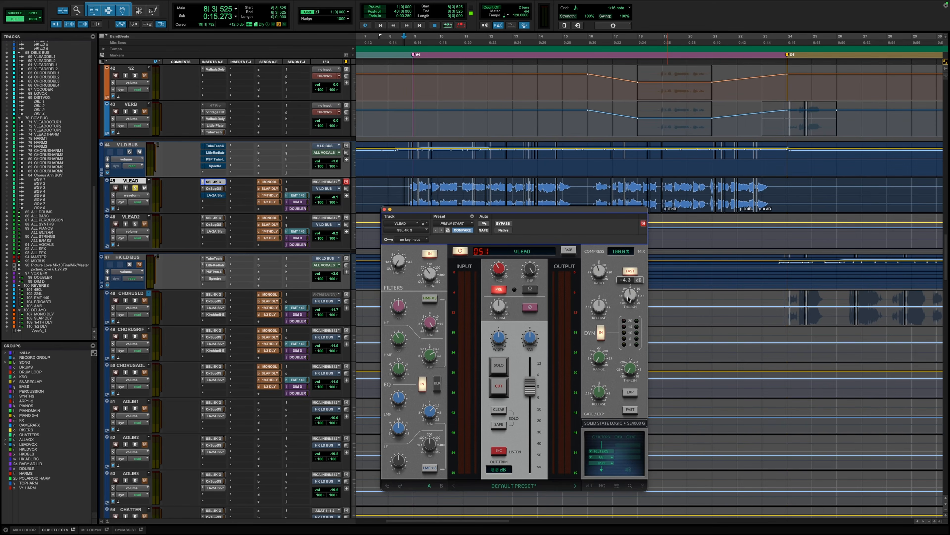
- Compare the SSL 4K G compressor with its fast setting on and off during V1 playback, and close the channel strip
mouse_move(603, 304)
key(space)
click(629, 271)
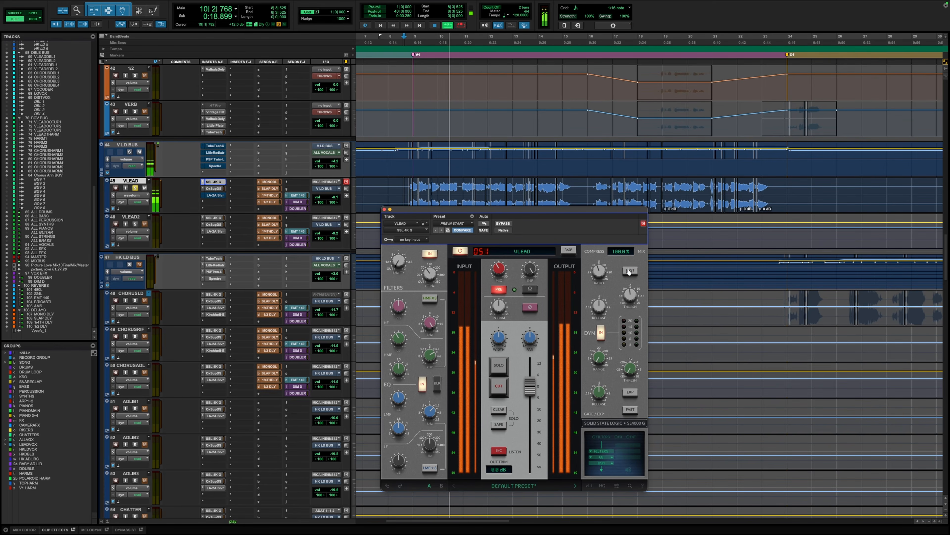
click(629, 272)
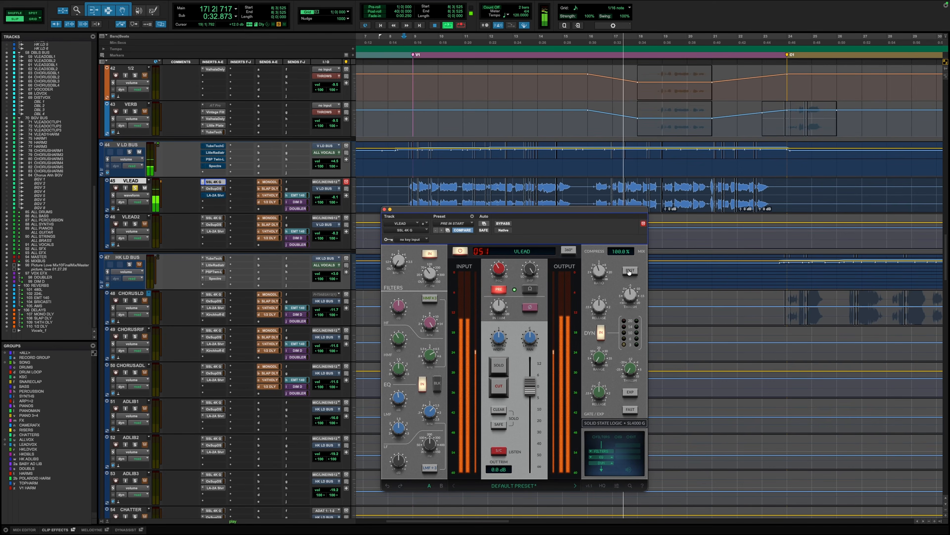
click(629, 271)
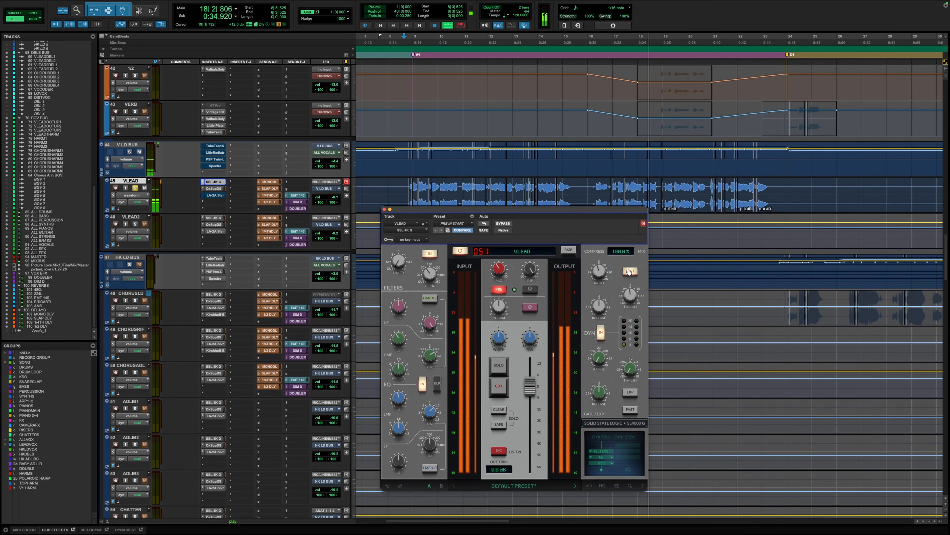
key(space)
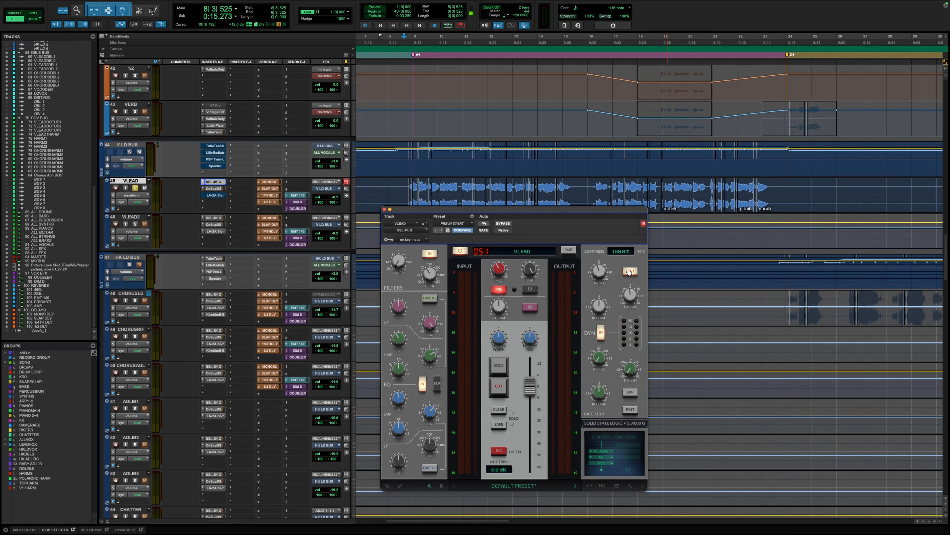
click(630, 272)
click(384, 209)
- Take the LA-2A Silver compressor on VLEAD out of bypass and compare it bypassed and active during V1 playback
click(214, 196)
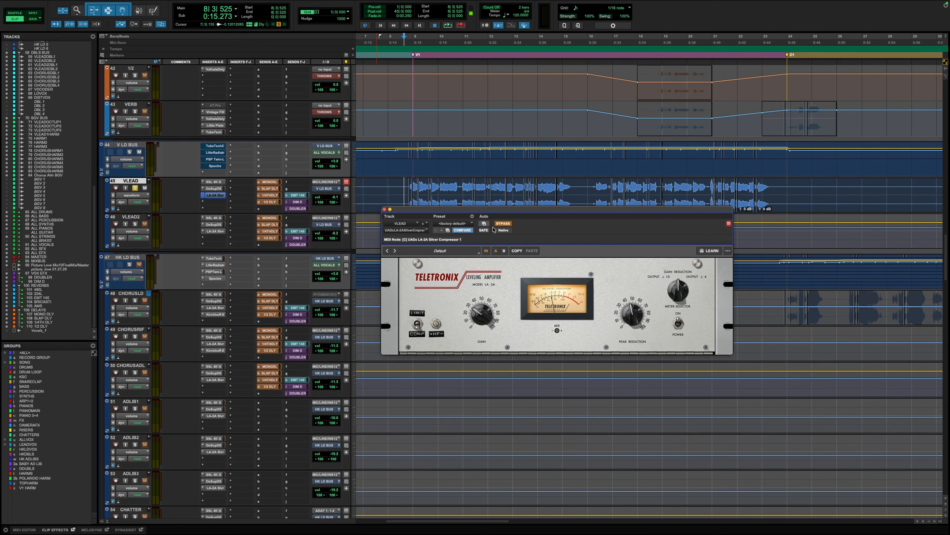
click(503, 224)
key(space)
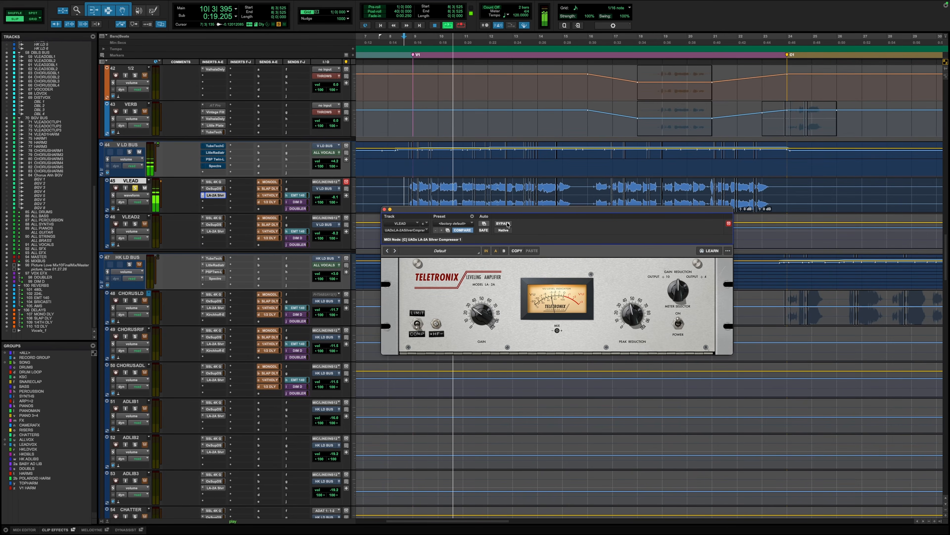
click(503, 224)
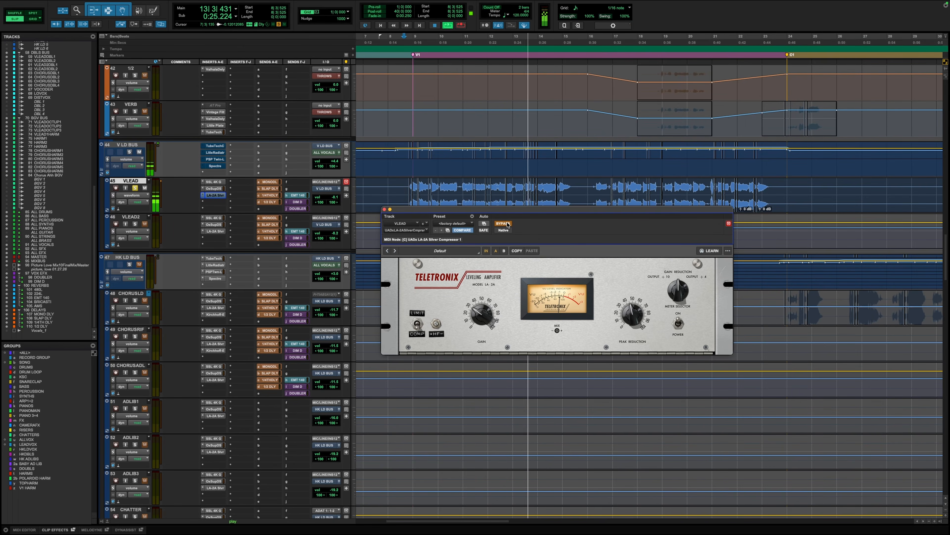
click(508, 224)
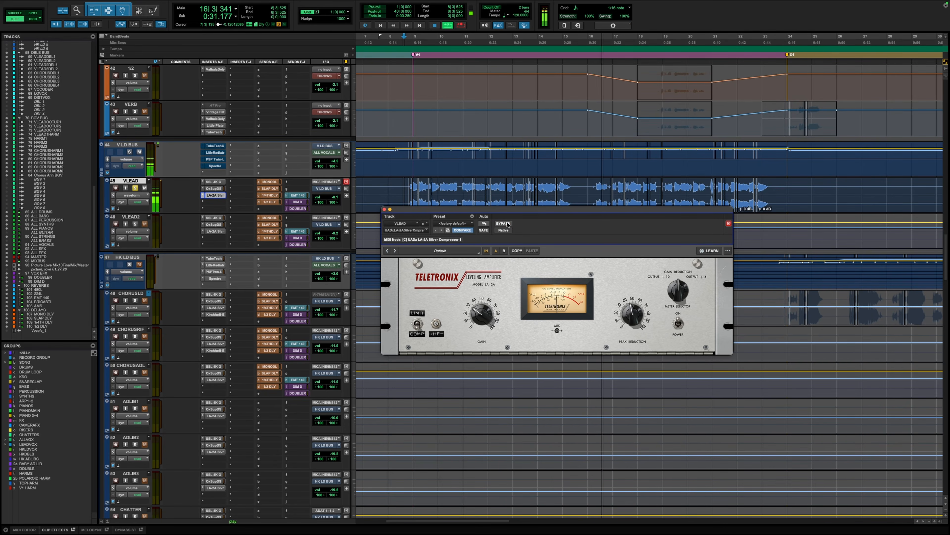
click(503, 223)
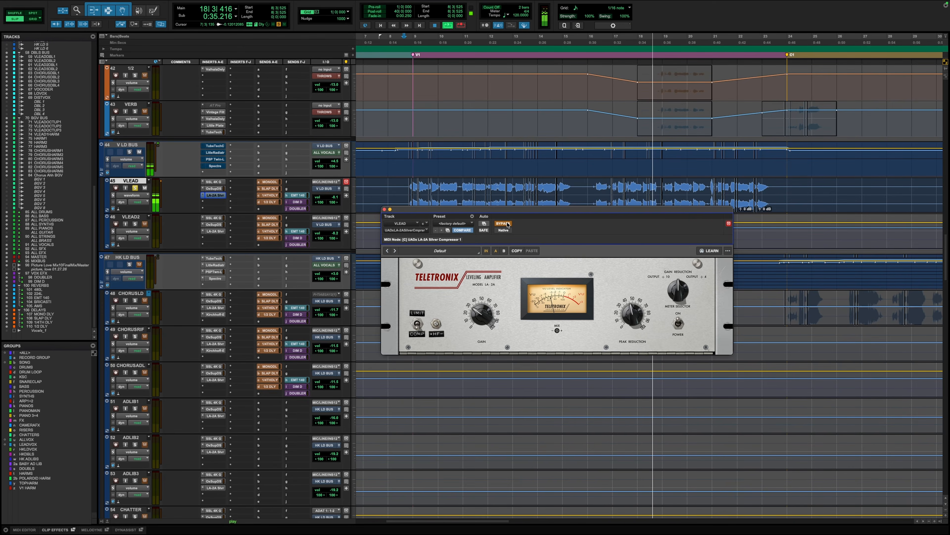
click(503, 223)
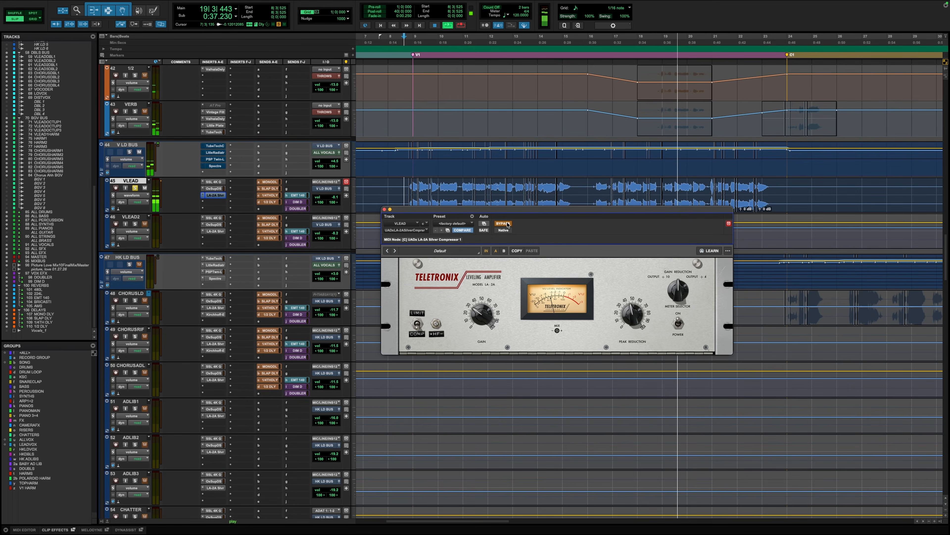
key(space)
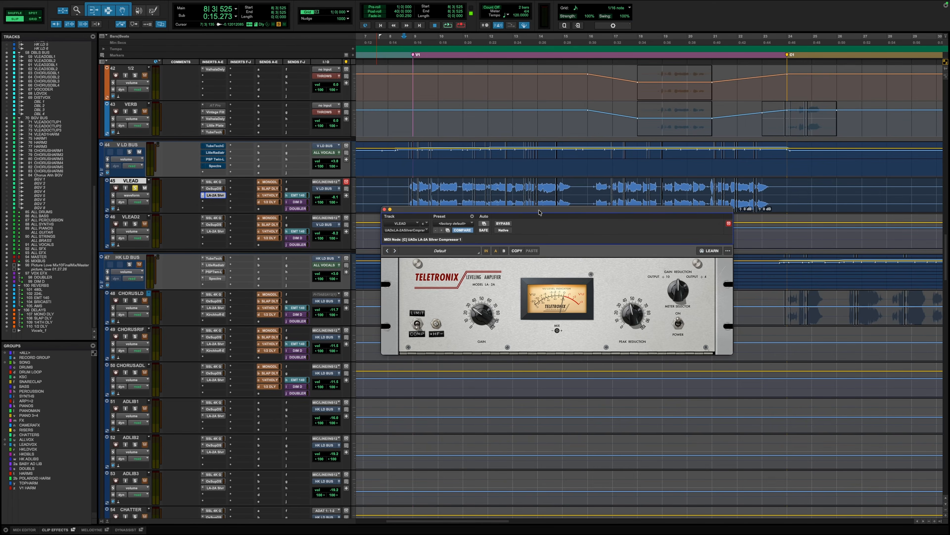
- Replay the start of V1 while toggling the LA-2A Silver bypass, leaving the compressor active and closing its window
key(space)
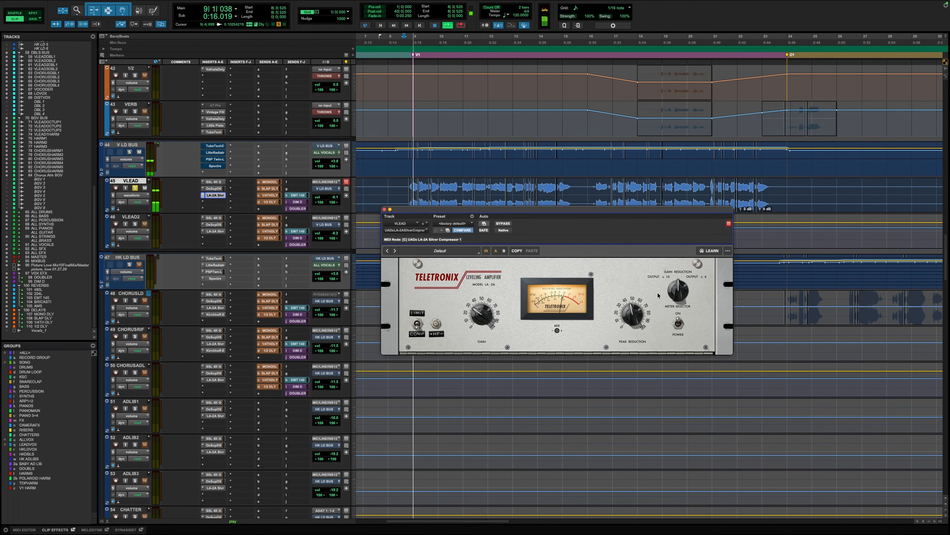
click(504, 223)
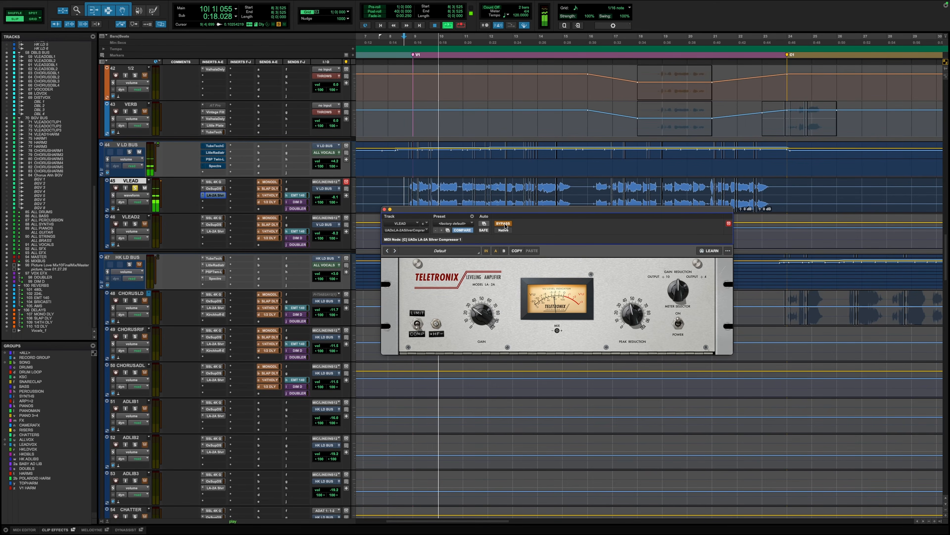
click(504, 224)
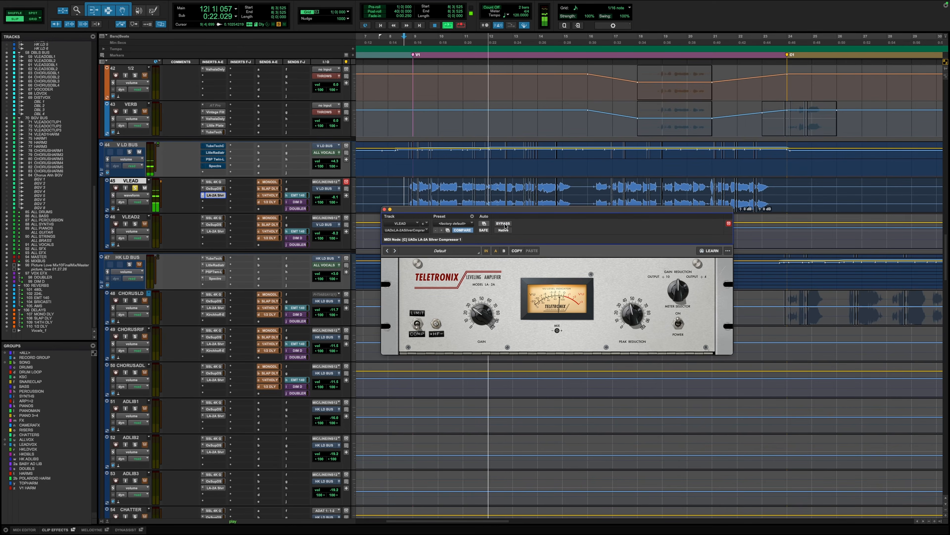
key(space)
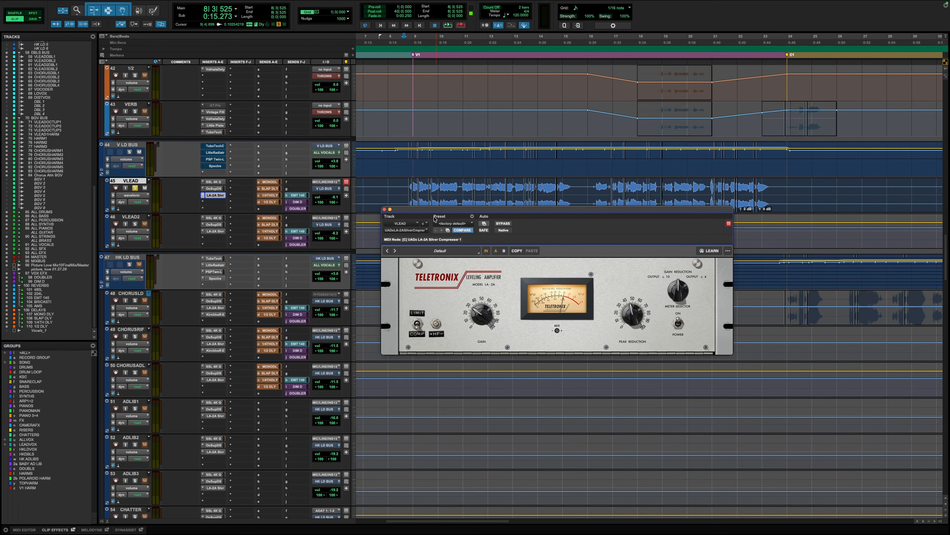
click(384, 208)
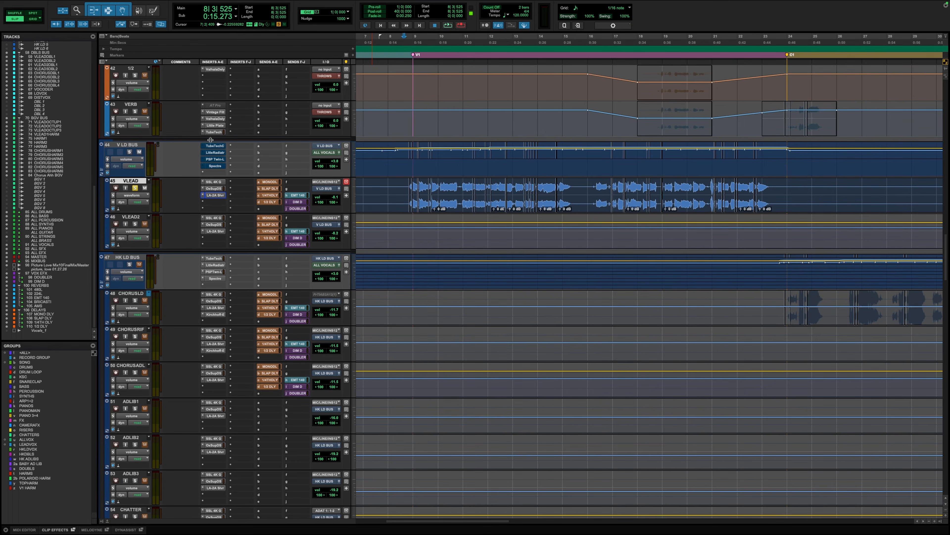
- Take the Tube-Tech CL 1B on V LD BUS out of bypass and place its window below the VLEAD clips
super+click(216, 146)
drag(496, 211, 481, 240)
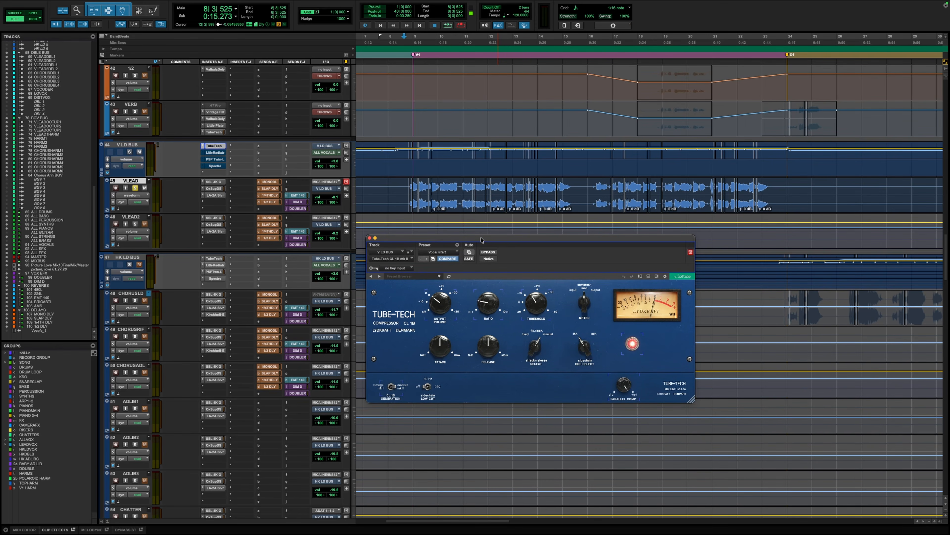
mouse_move(427, 307)
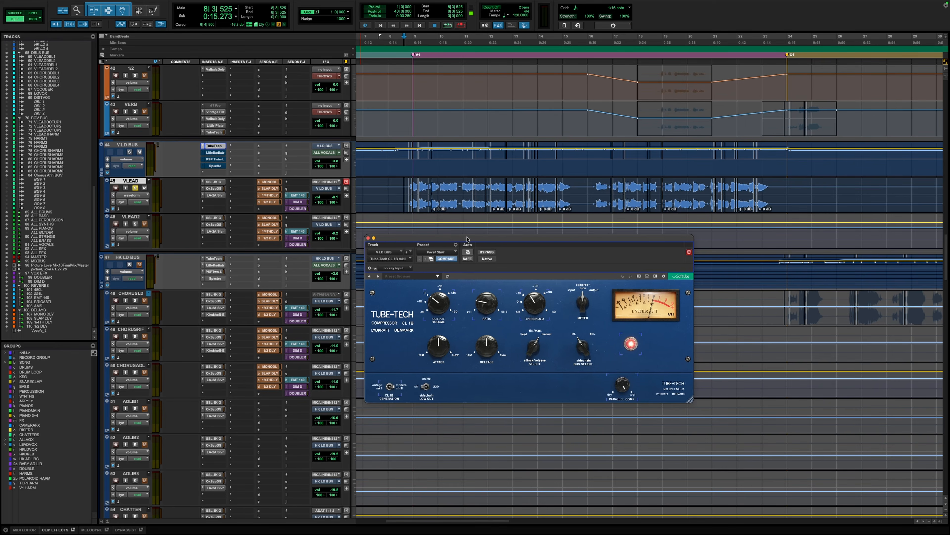
drag(469, 239, 463, 242)
- Play V1 and compare the vocal with the Tube-Tech CL 1B bypassed and enabled, leaving it enabled
key(space)
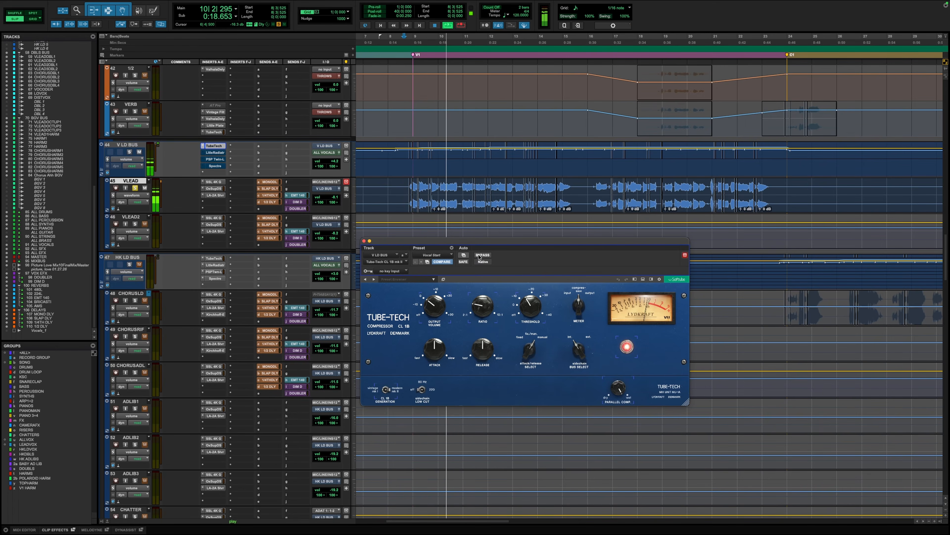
click(627, 347)
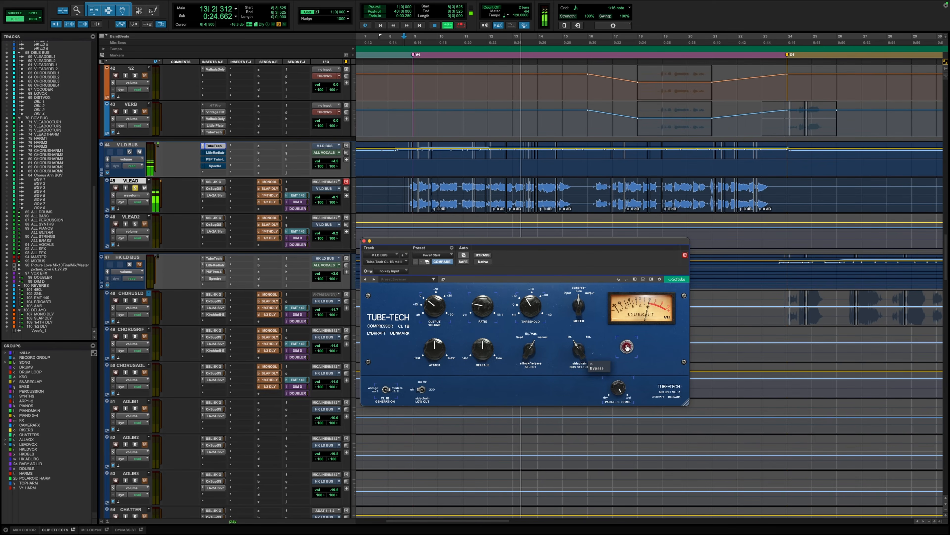
click(627, 347)
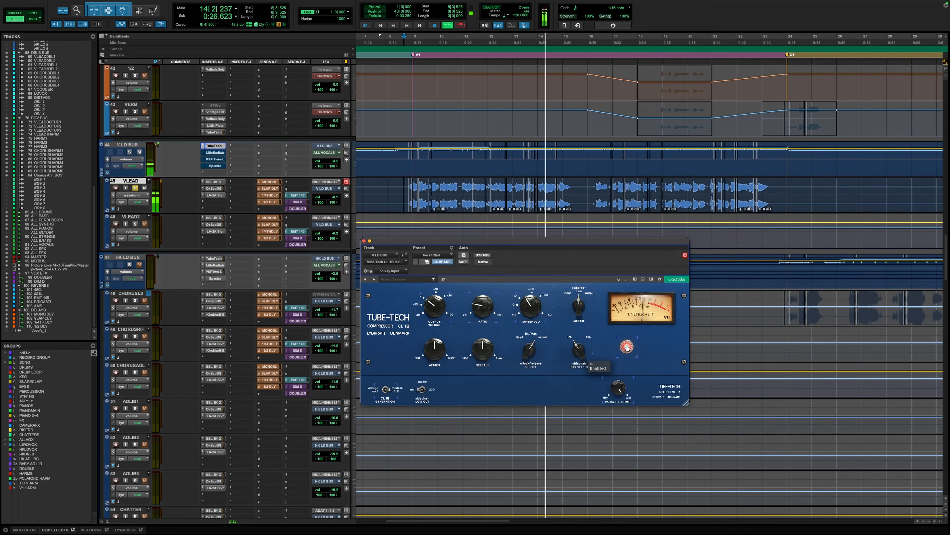
key(space)
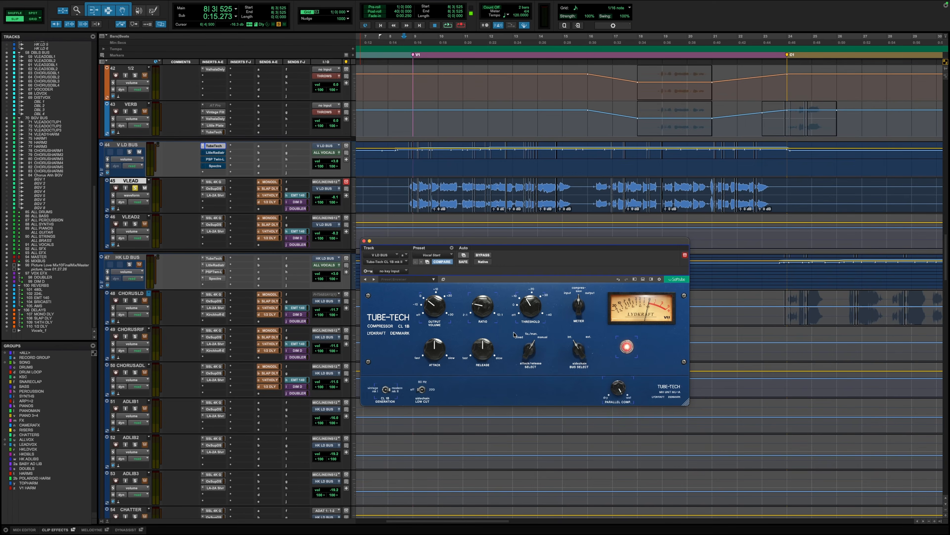
- Inspect the Tube-Tech CL 1B's ratio, release, attack/release select, attack and output volume settings
mouse_move(482, 308)
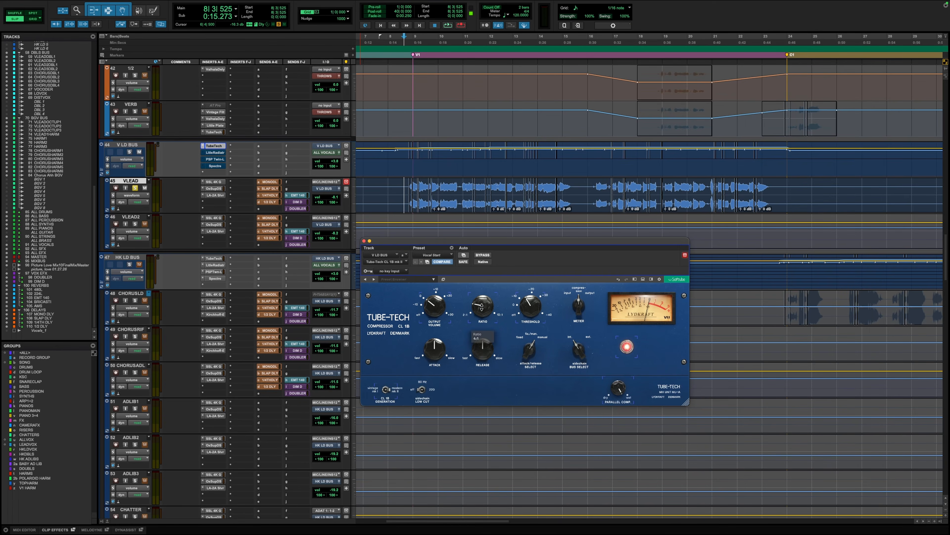
mouse_move(481, 352)
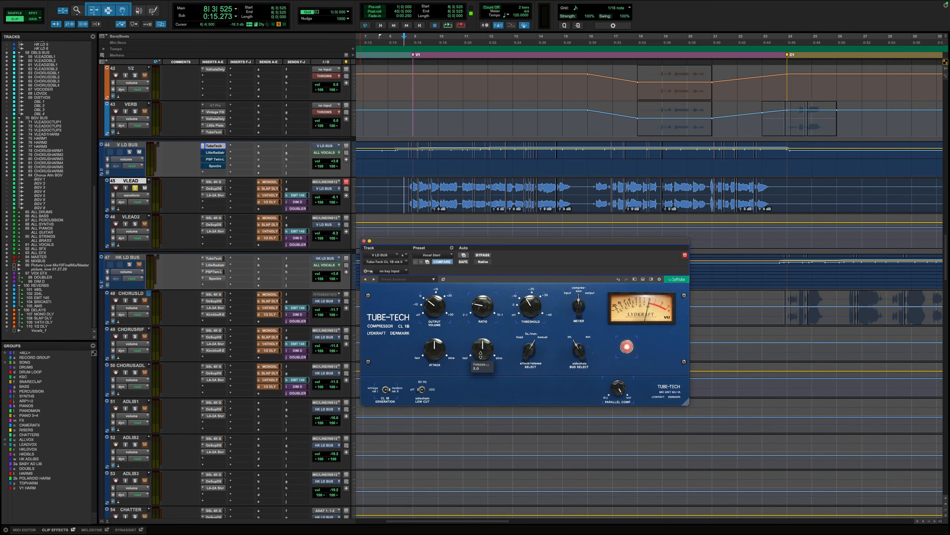
mouse_move(539, 359)
mouse_move(442, 350)
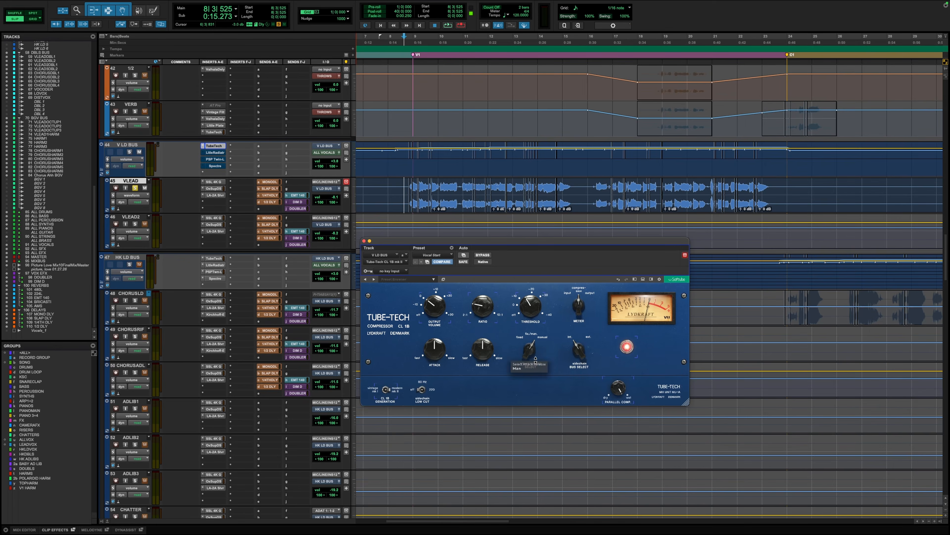
mouse_move(434, 305)
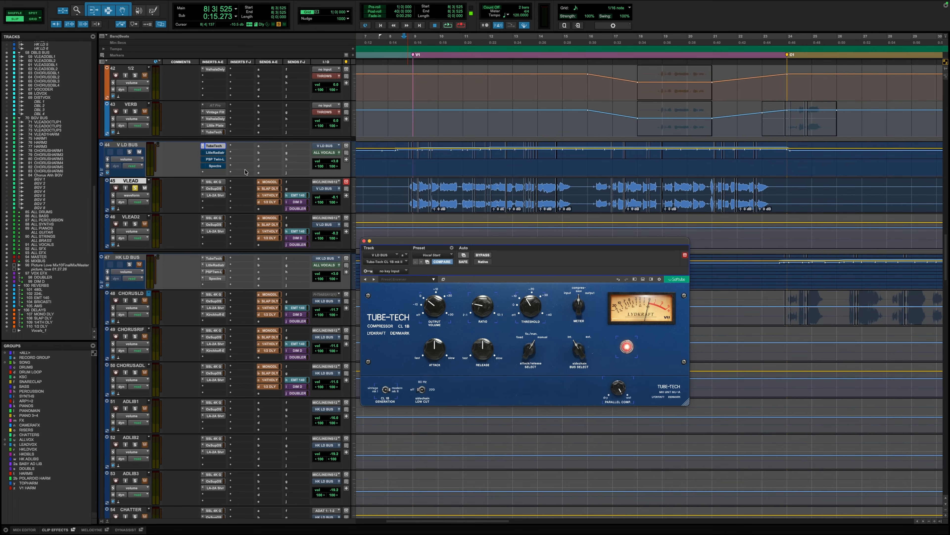
- Open the Little Radiator preamp on V LD BUS and take it out of bypass
click(215, 152)
click(484, 255)
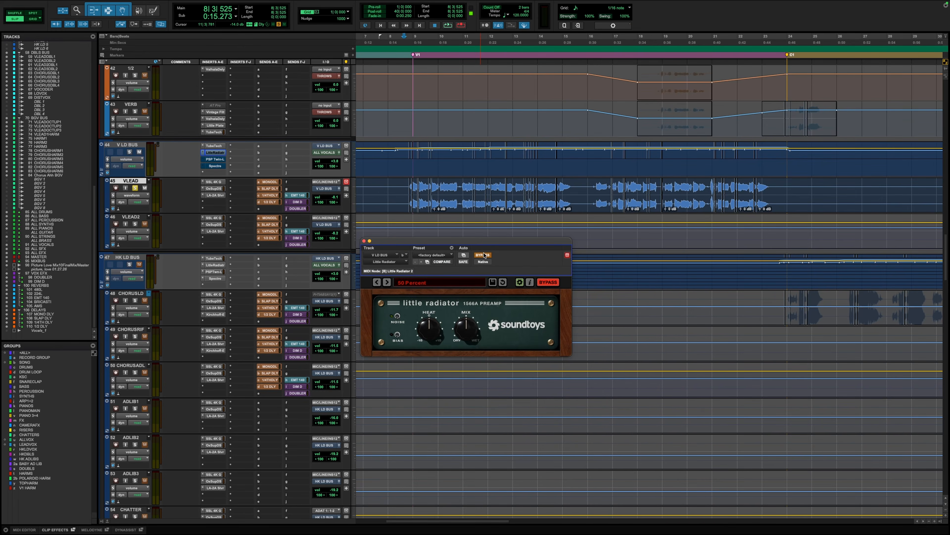
click(484, 255)
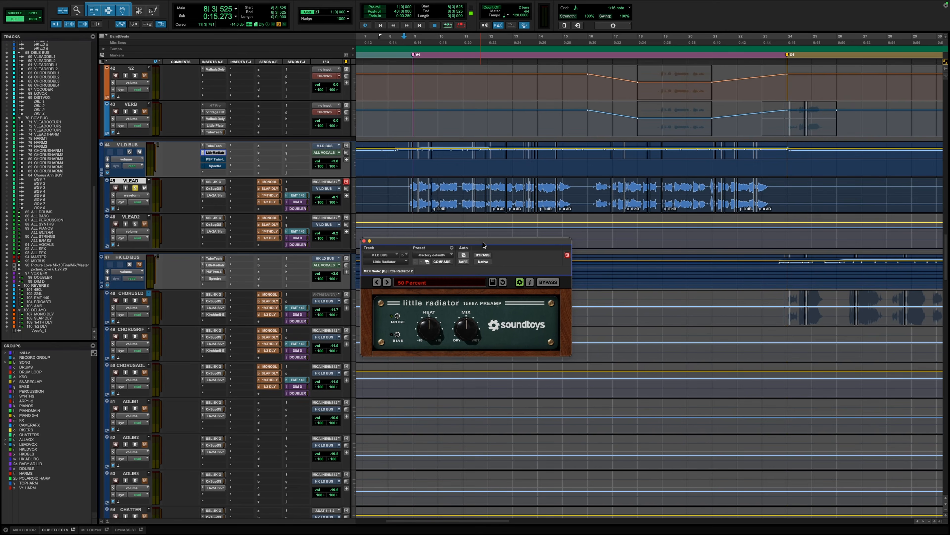
- Play V1 and compare the vocal with the Little Radiator on V LD BUS bypassed and enabled, leaving it enabled
drag(483, 245, 487, 223)
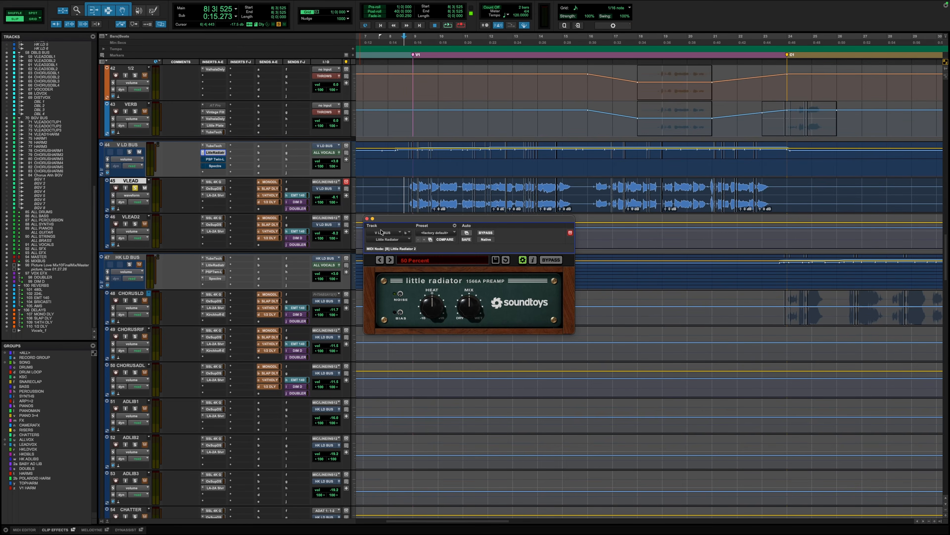
click(223, 161)
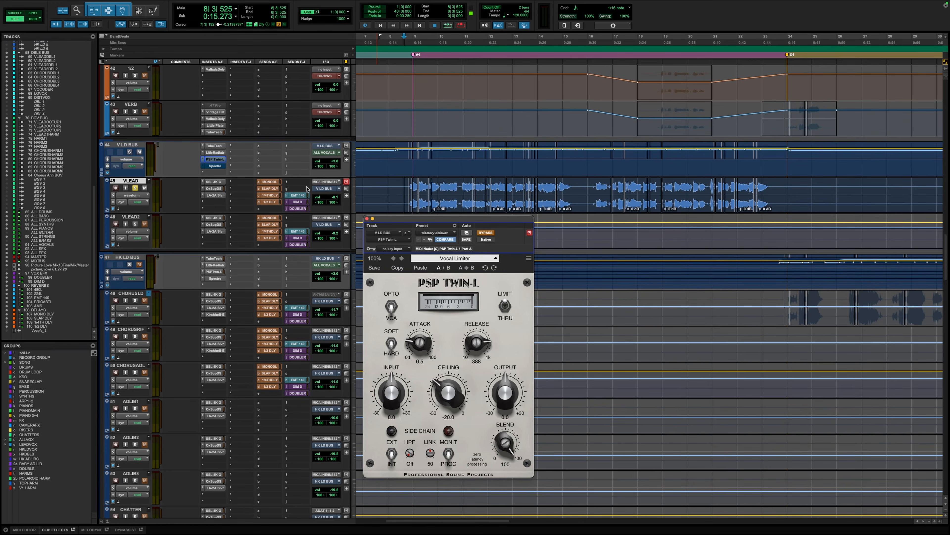
click(221, 154)
key(space)
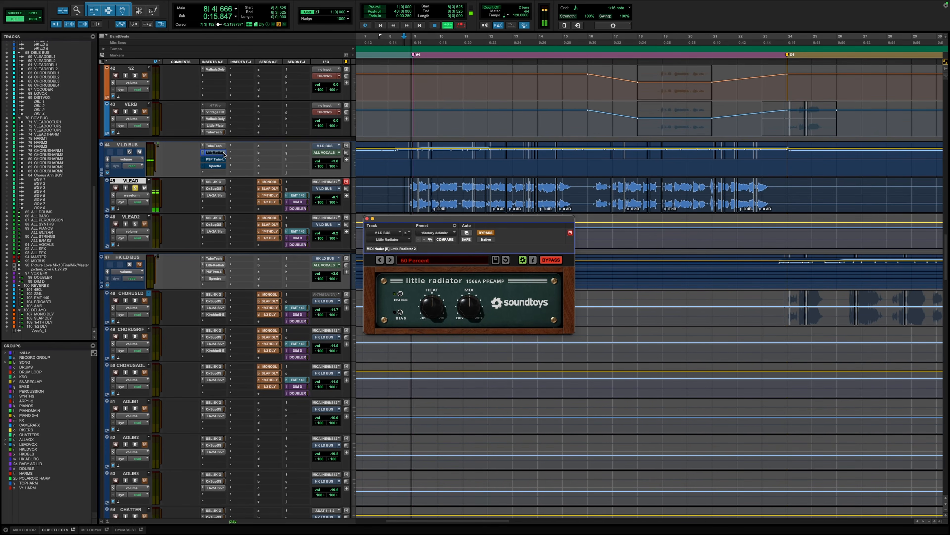
click(550, 260)
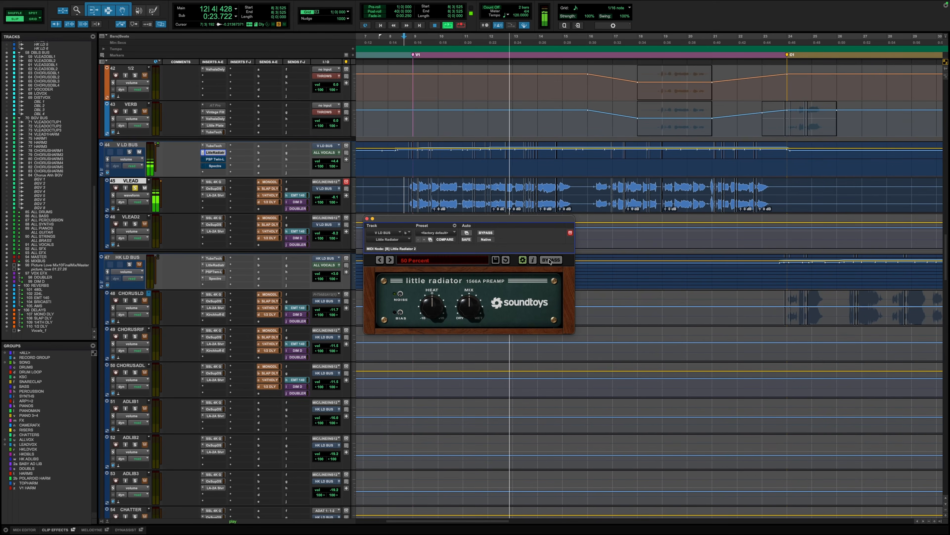
click(550, 260)
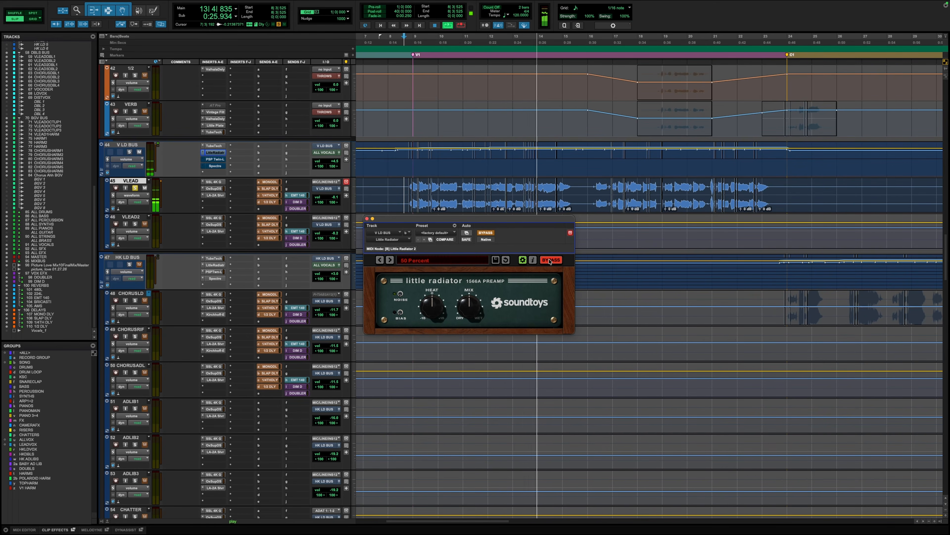
click(550, 260)
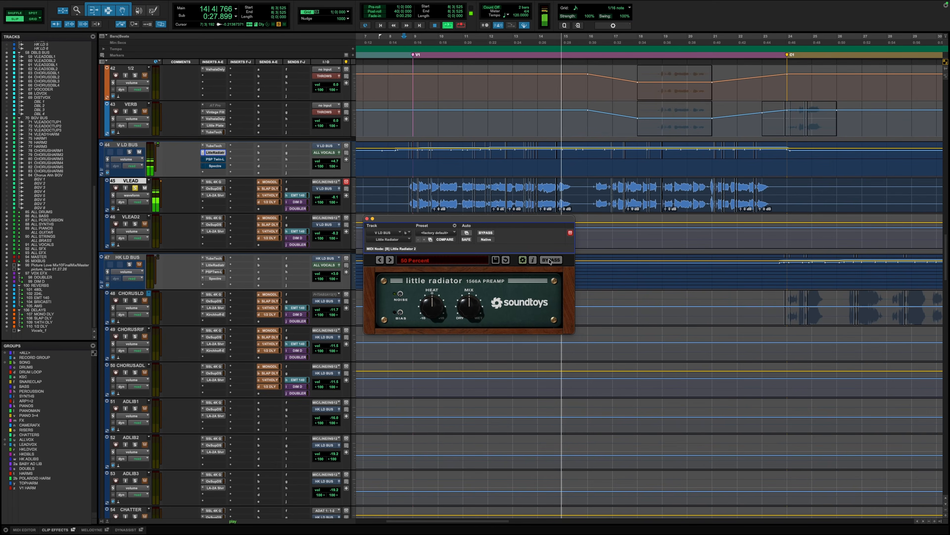
key(space)
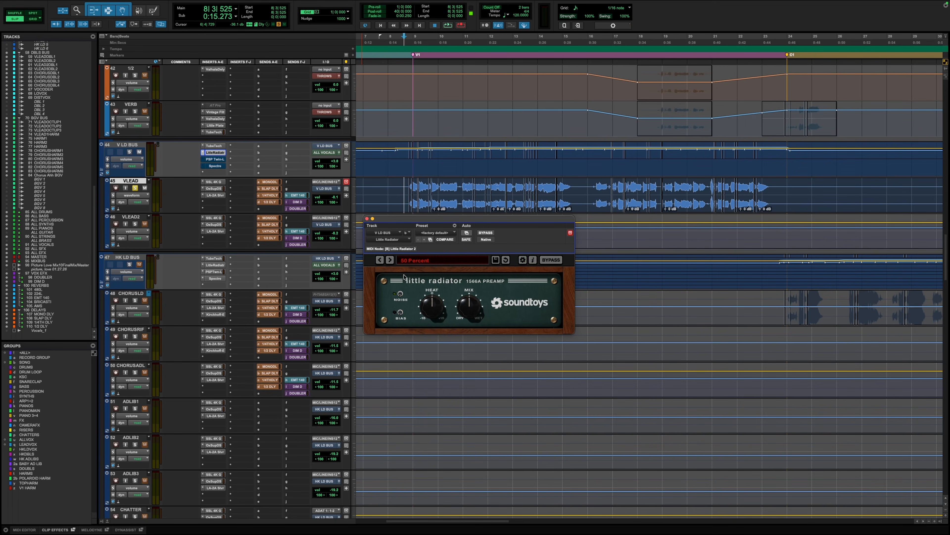
- Replace the Little Radiator window with the PSP Twin-L on V LD BUS and take that limiter out of bypass
click(367, 219)
click(216, 159)
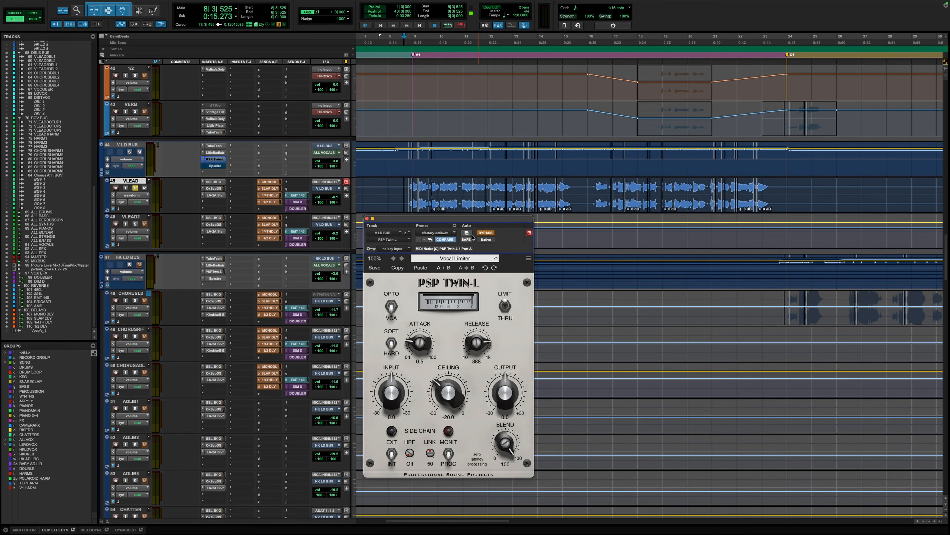
drag(471, 220, 512, 217)
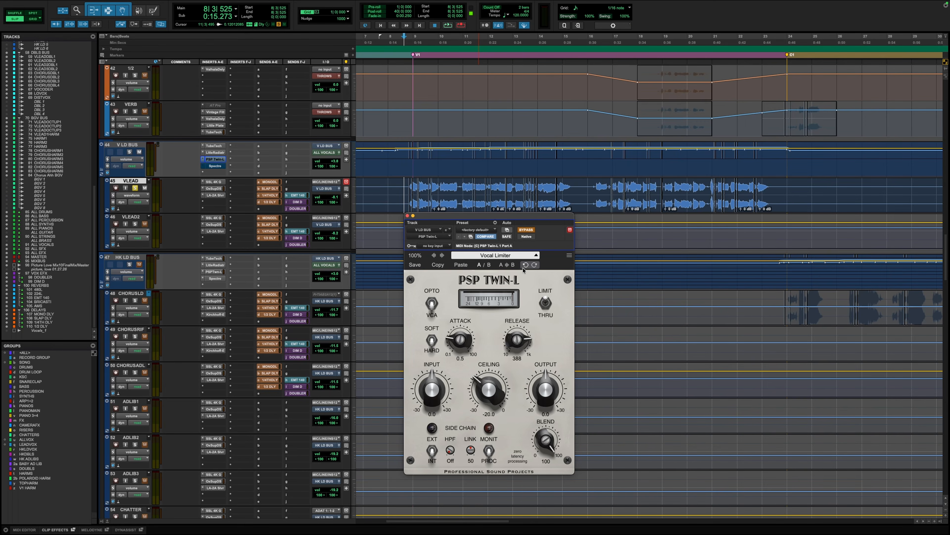
click(528, 229)
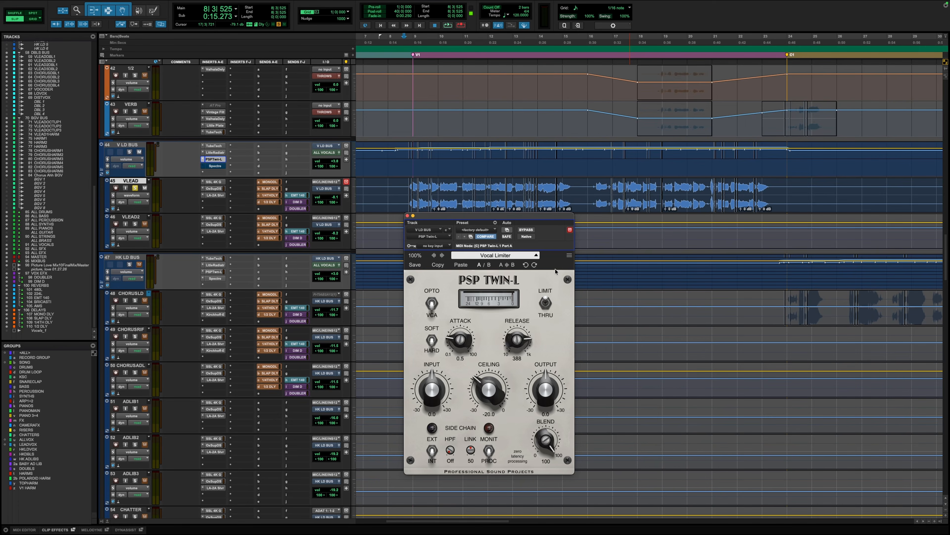
- Play the start of V1 repeatedly, comparing the PSP Twin-L bypassed and enabled, and leave it enabled
key(space)
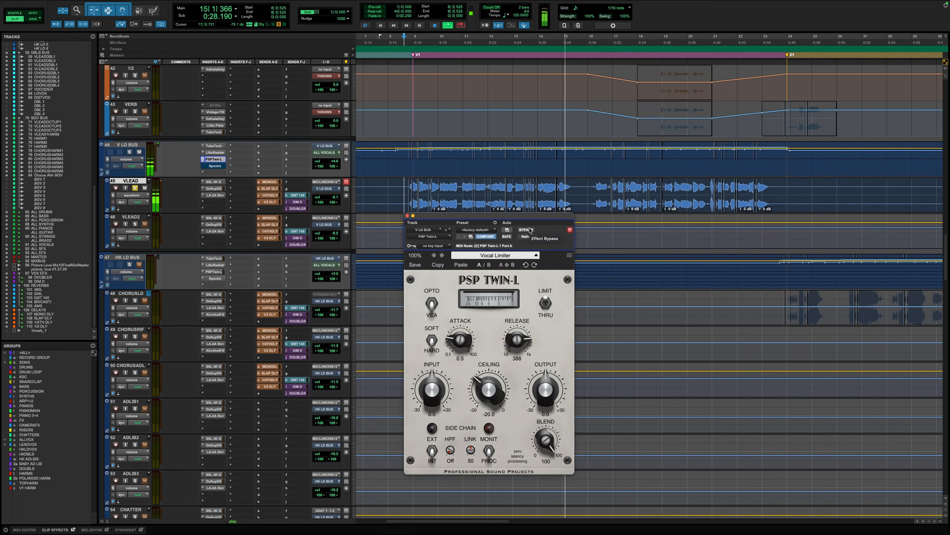
key(space)
click(526, 229)
key(space)
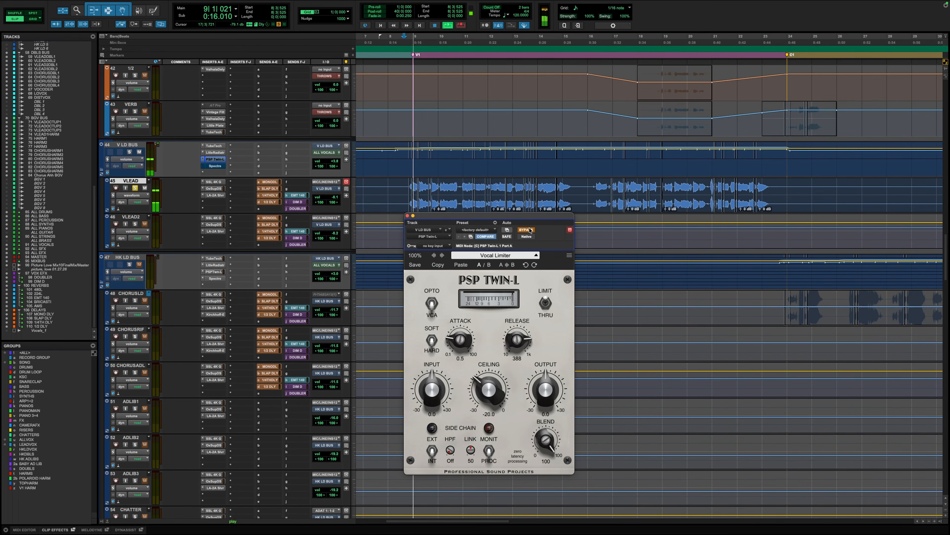
key(space)
click(526, 230)
key(space)
key(space)
click(526, 229)
key(space)
key(space)
click(530, 230)
key(space)
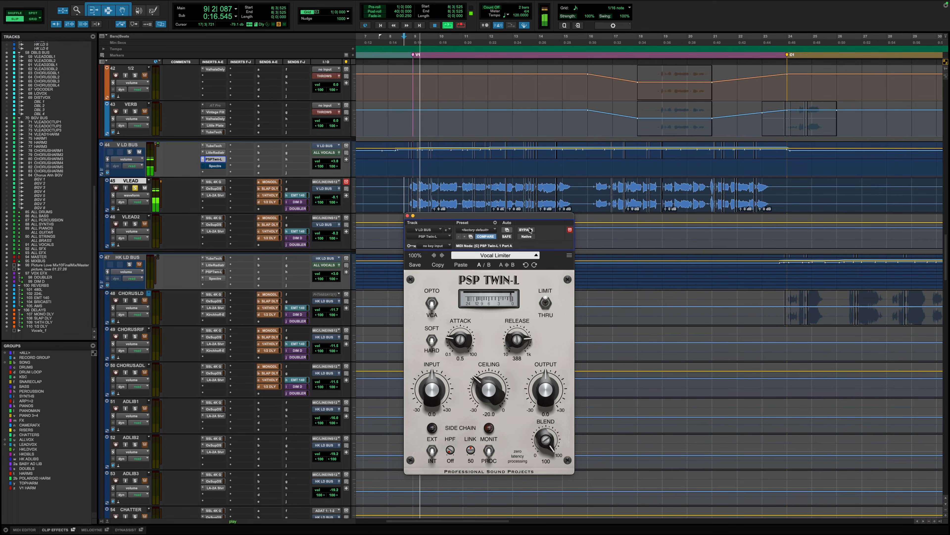
key(space)
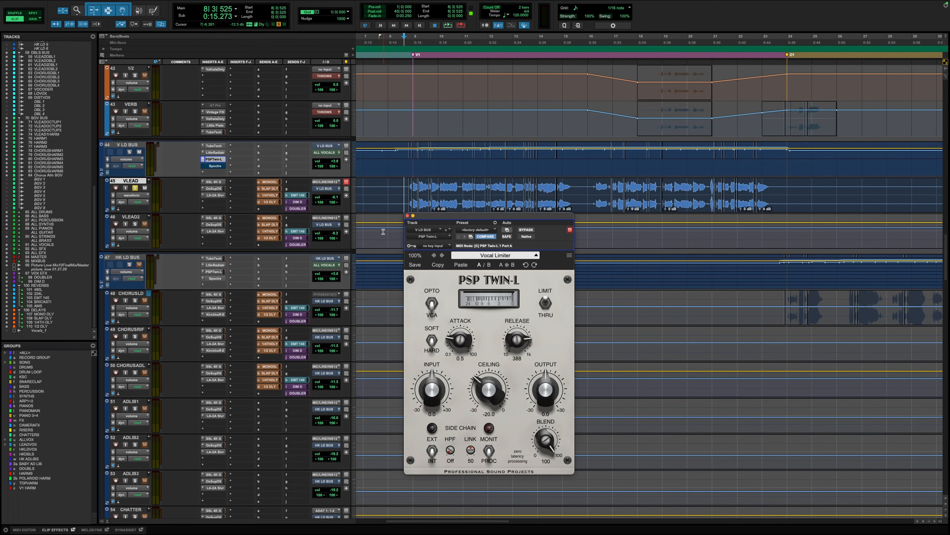
- Enable Spectre on V LD BUS, compare V1 with it bypassed and active, and close it left enabled
click(222, 167)
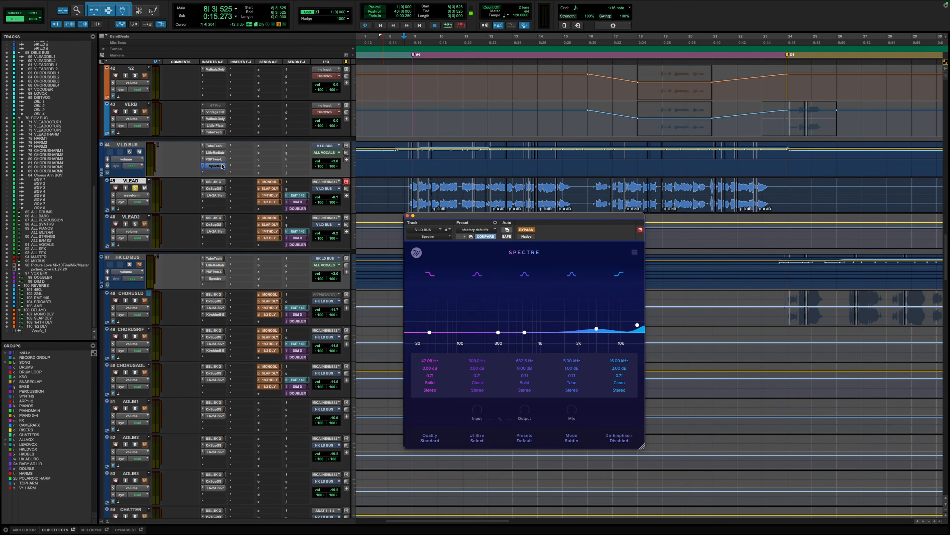
click(526, 229)
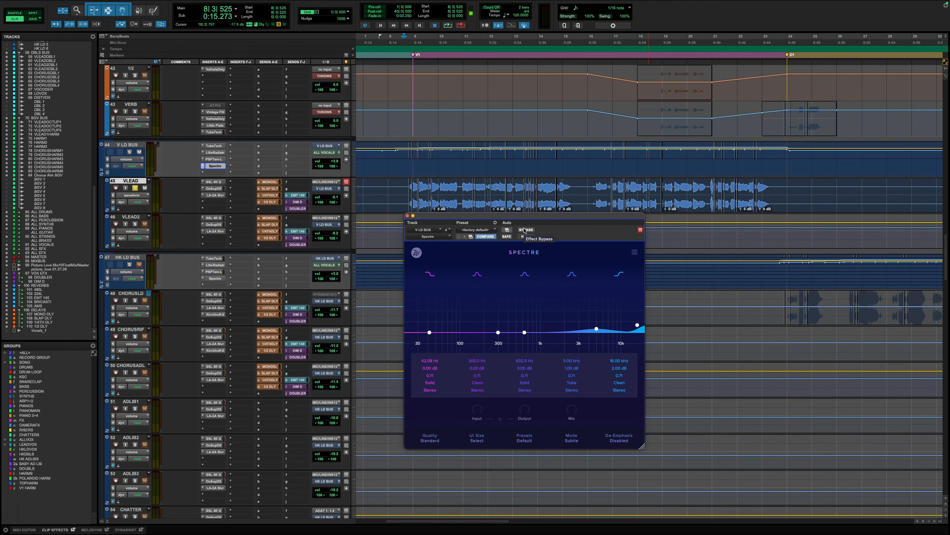
key(space)
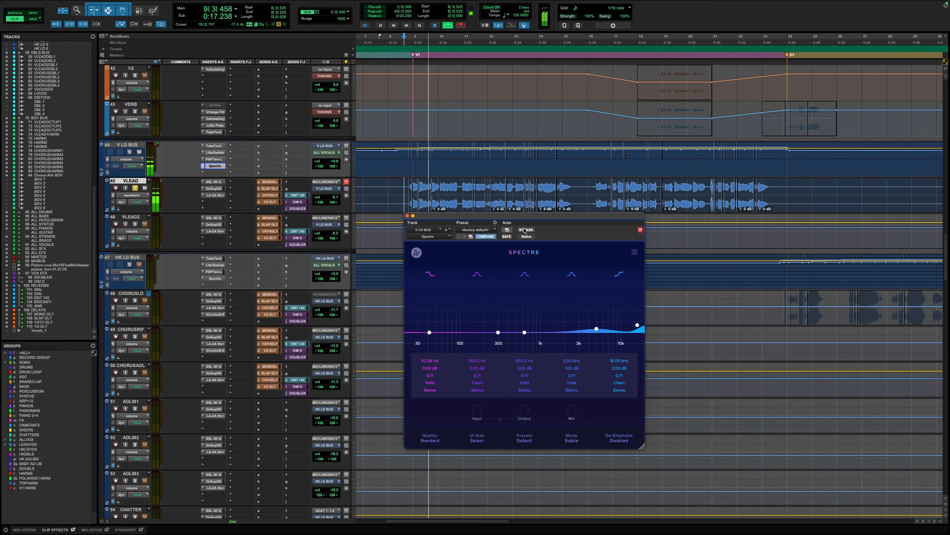
click(524, 230)
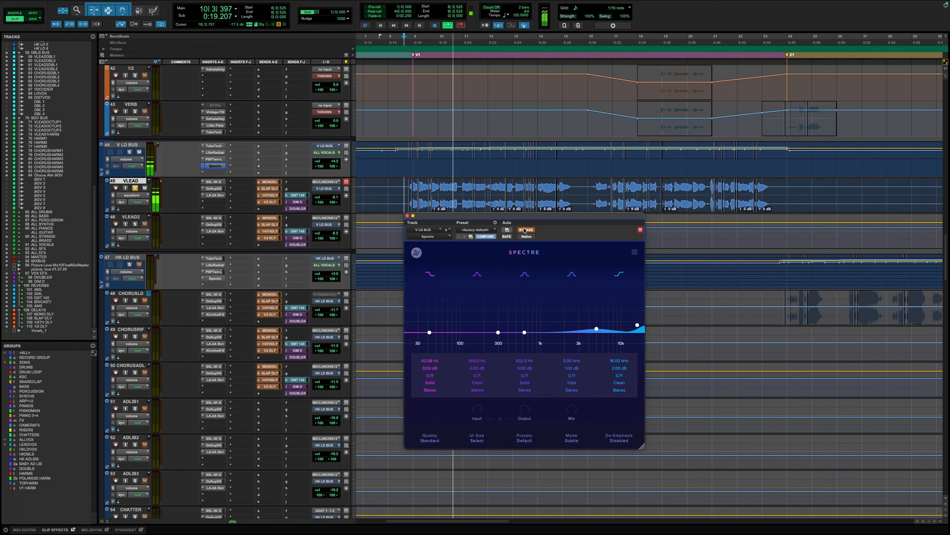
click(524, 229)
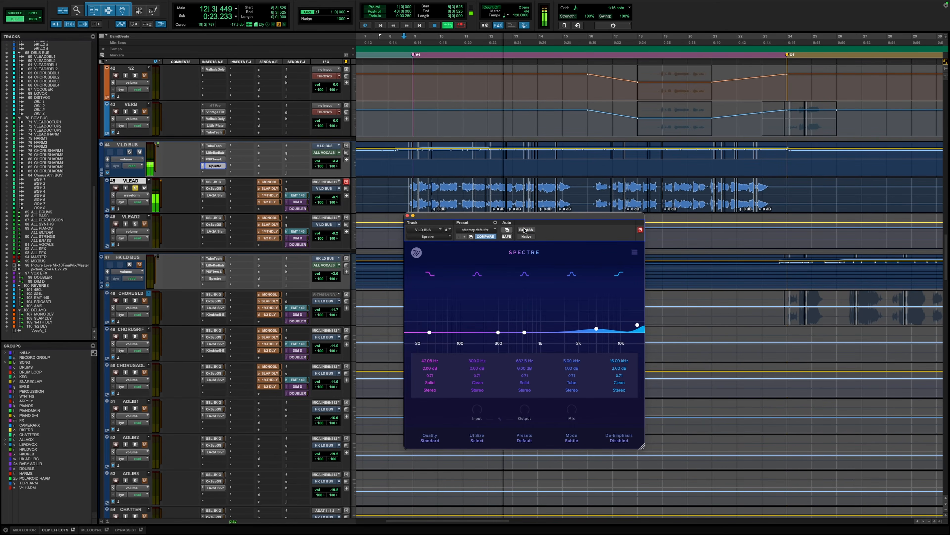
key(space)
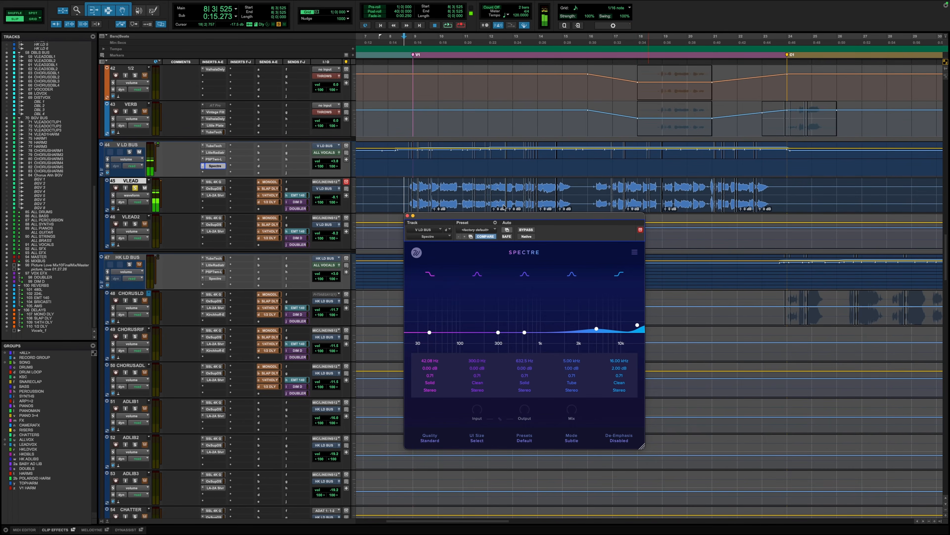
click(408, 216)
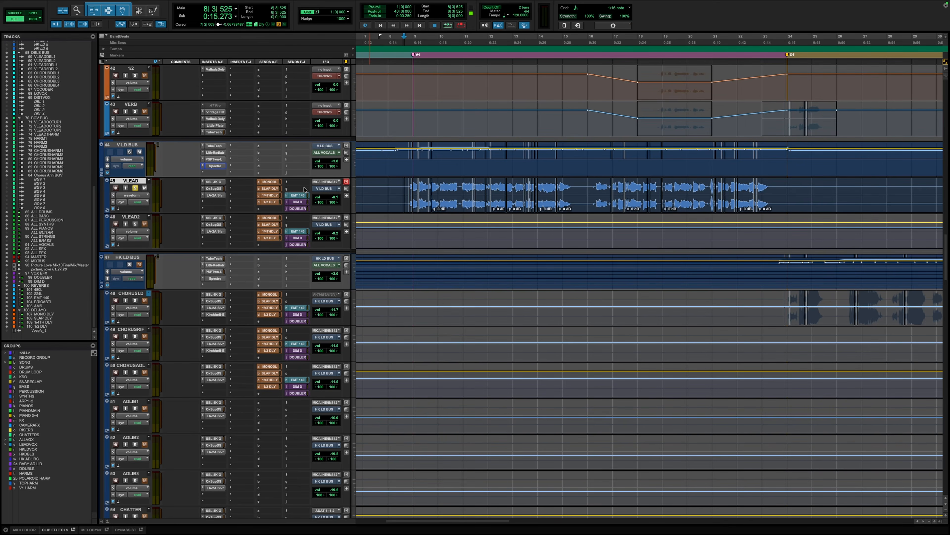
- Inspect VLEAD's send levels to SLAP DLY, 1/2 DLY, EMT 140, DIM D and DOUBLER, closing the send window when done
click(273, 185)
click(273, 189)
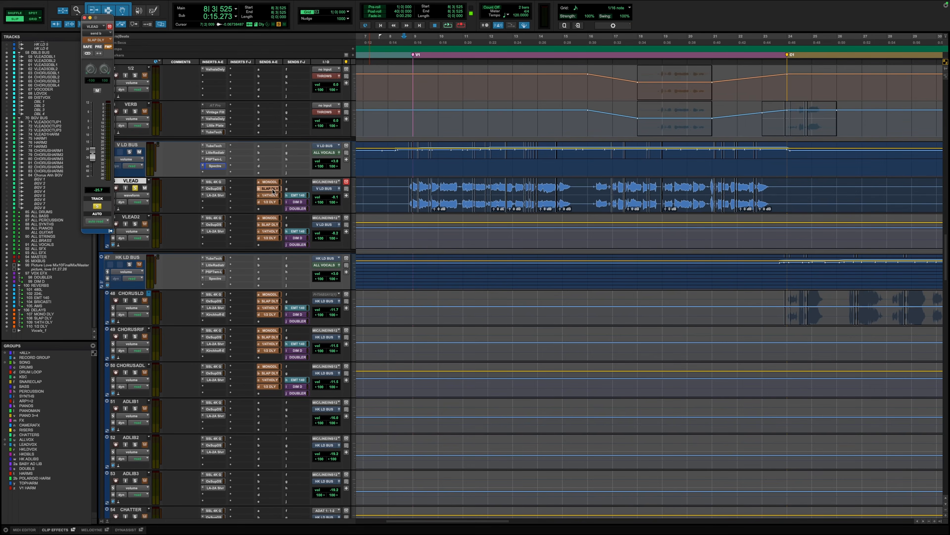
click(271, 202)
click(297, 195)
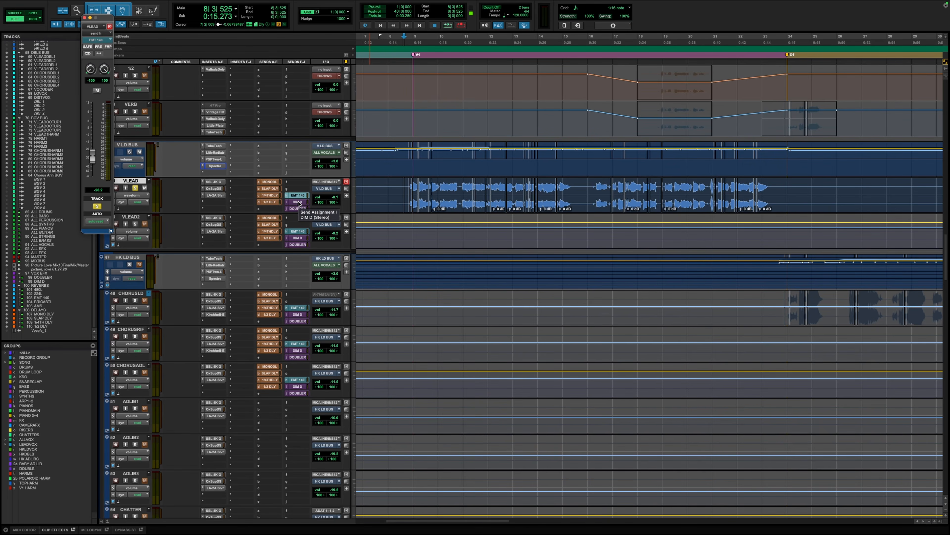
click(298, 203)
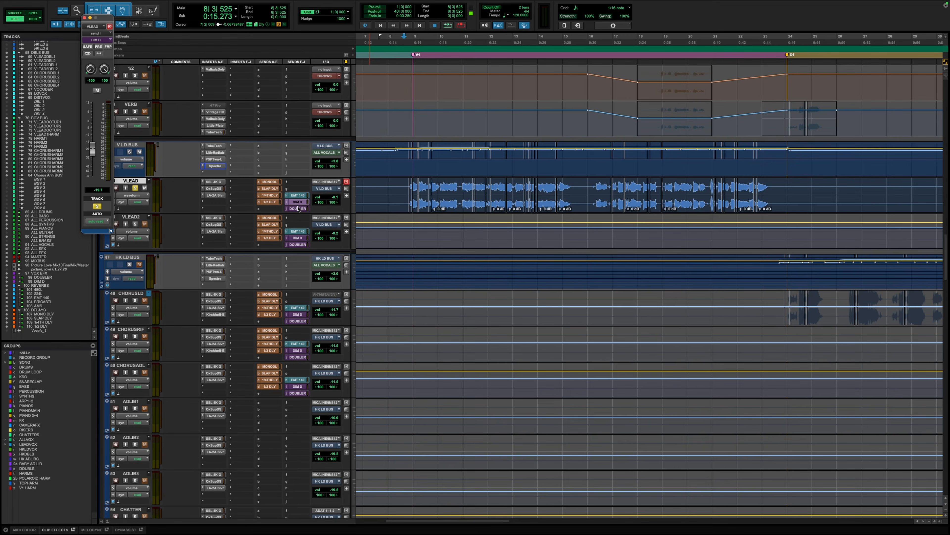
click(298, 209)
click(303, 202)
click(299, 209)
click(84, 18)
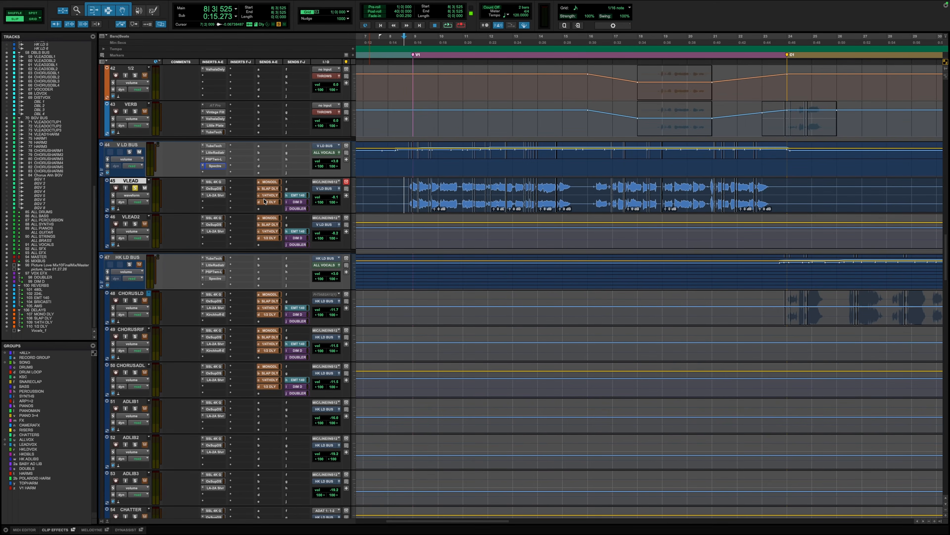
- Check VLEAD's send levels to the 1/4TH DLY and MONO DLY and close the send window
click(273, 195)
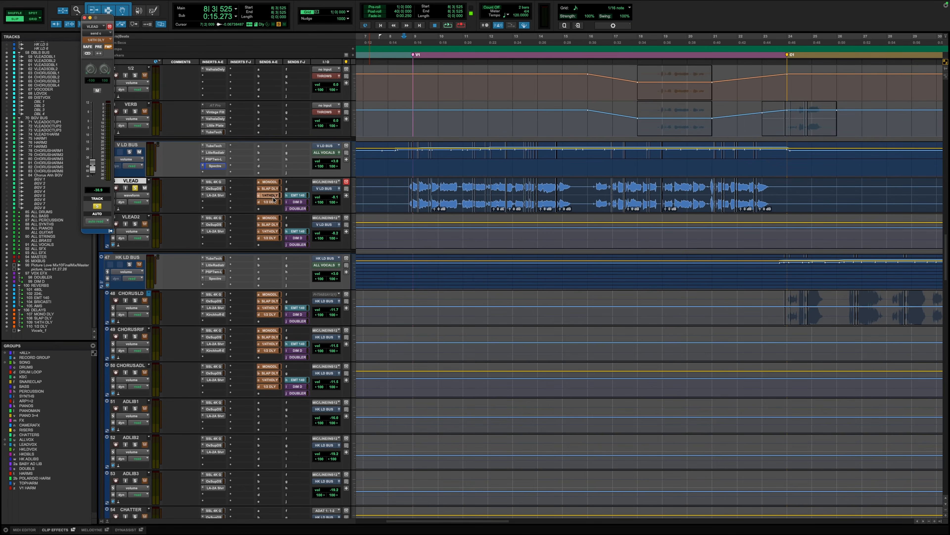
click(269, 182)
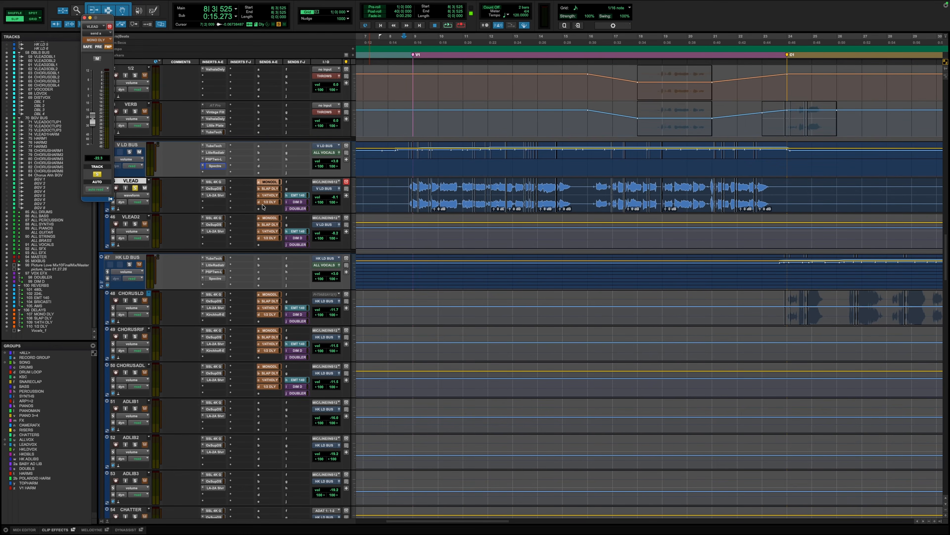
click(85, 17)
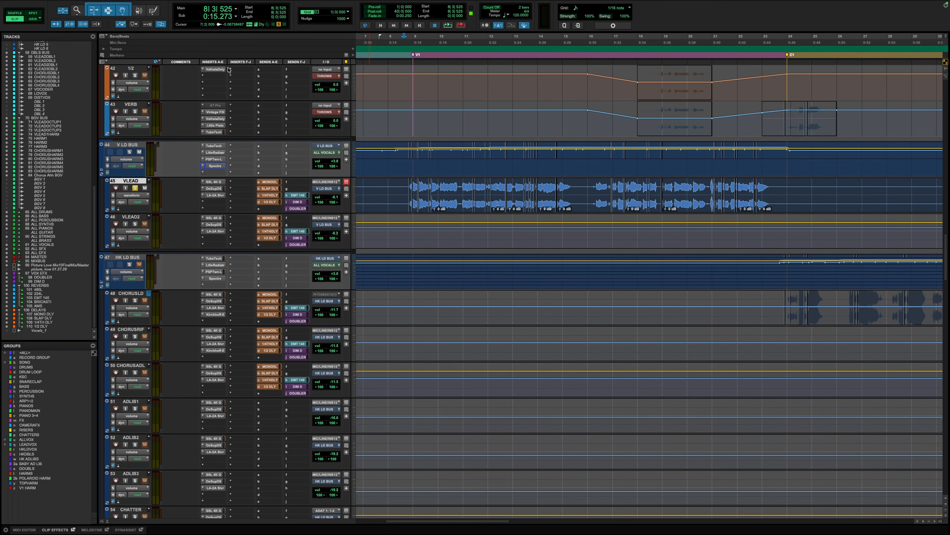
- Select the ALL VOCALS track and examine the settings of its AIR Ensemble and AIR Flanger inserts, switching between both
scroll(271, 200, down, 10)
scroll(271, 200, down, 20)
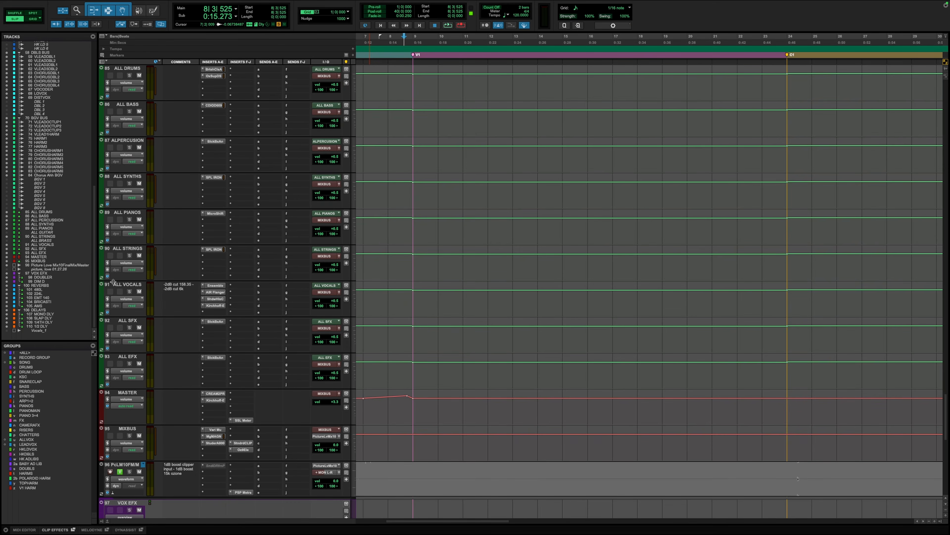
click(124, 286)
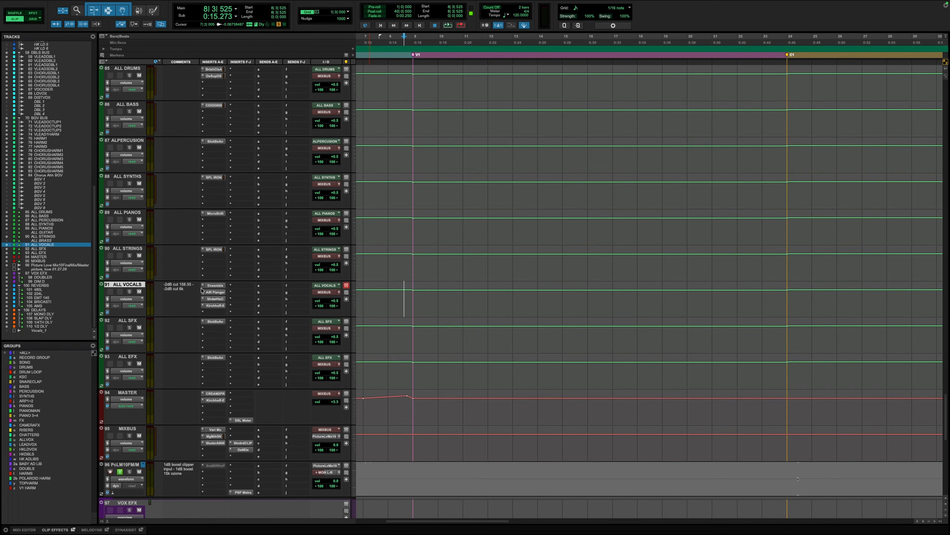
click(215, 285)
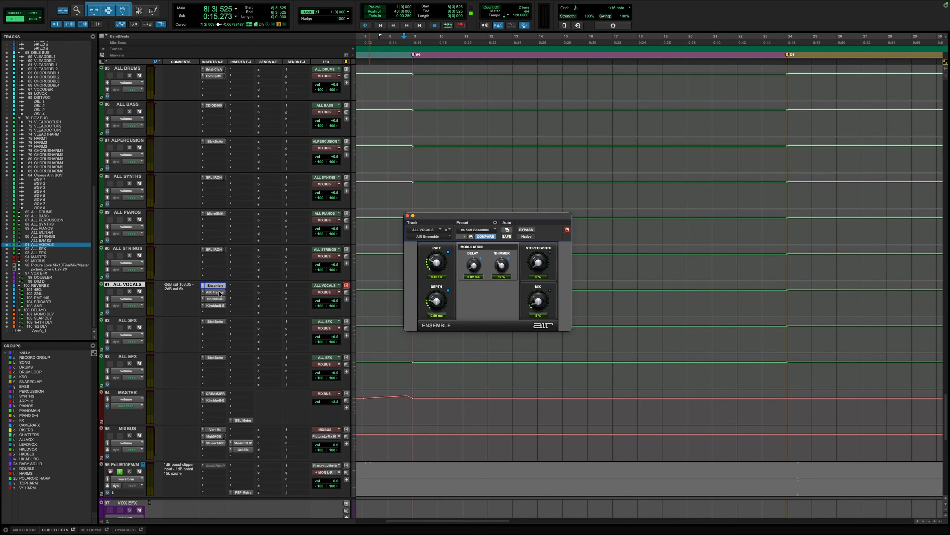
click(220, 292)
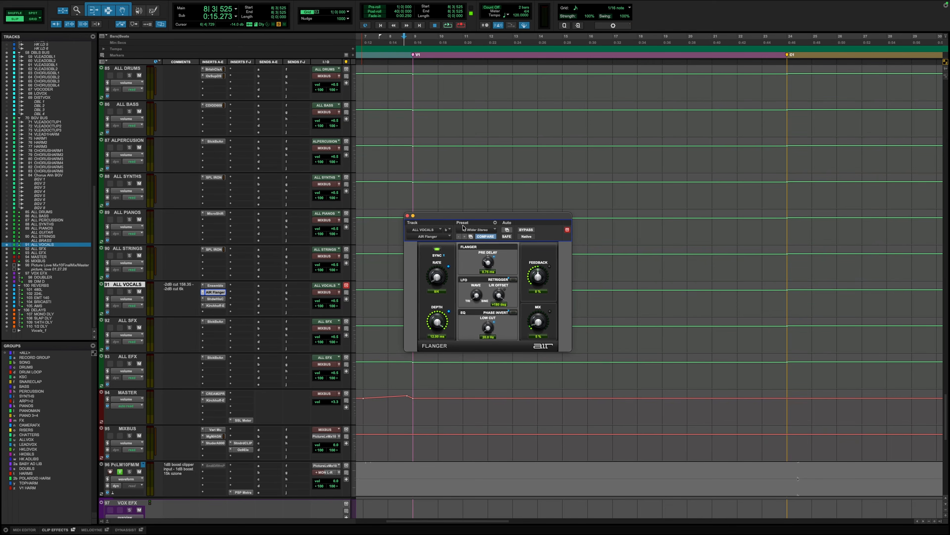
drag(464, 218, 468, 198)
click(215, 285)
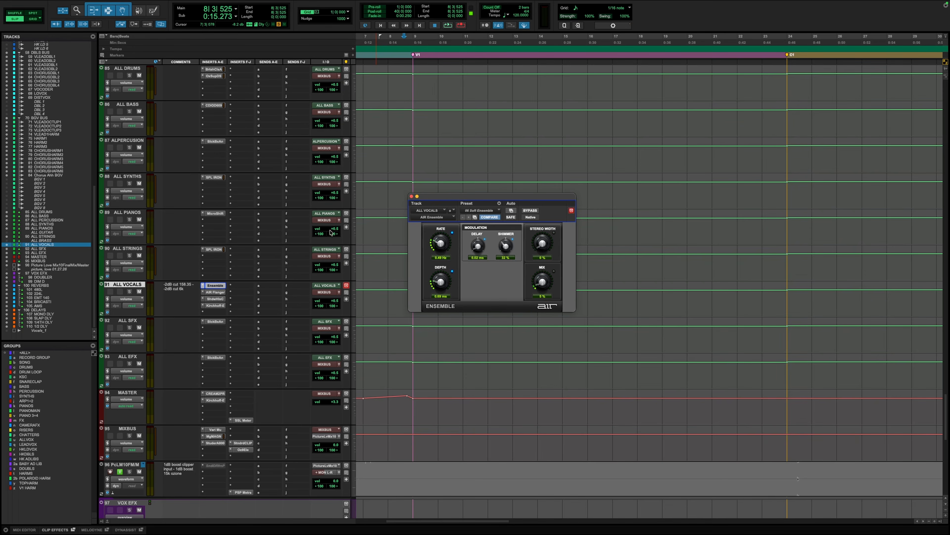
click(213, 292)
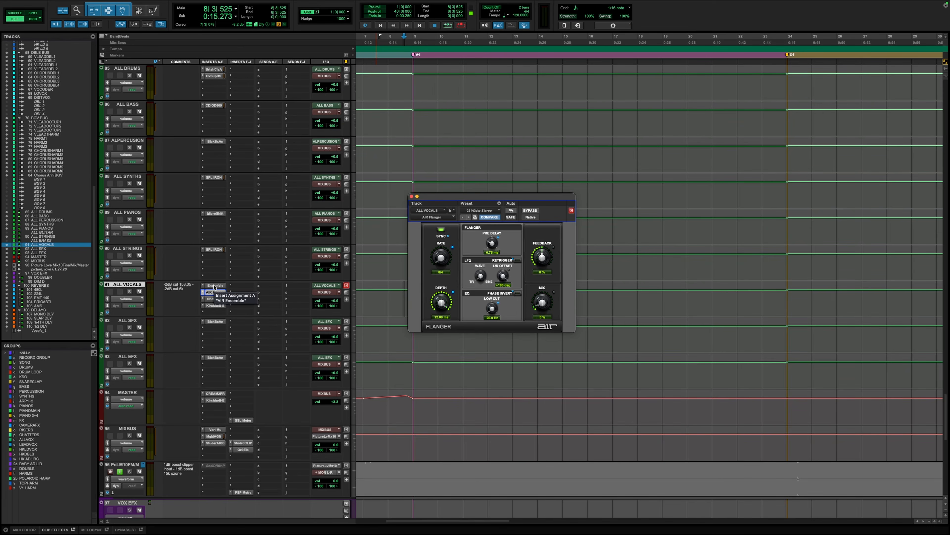
click(214, 285)
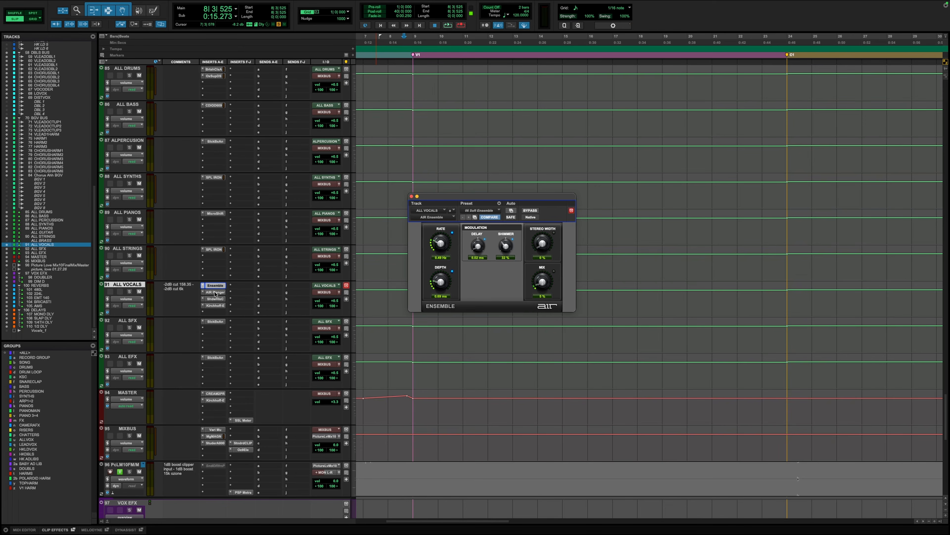
- Compare the AIR Ensemble and AIR Flanger settings on ALL VOCALS by alternating between the two inserts, ending on the Flanger
click(215, 292)
click(216, 286)
click(216, 292)
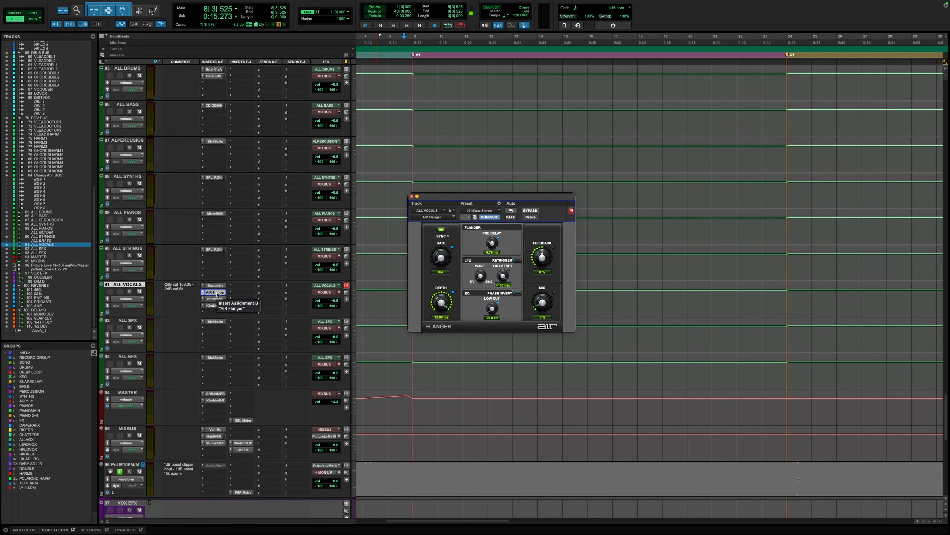
click(215, 286)
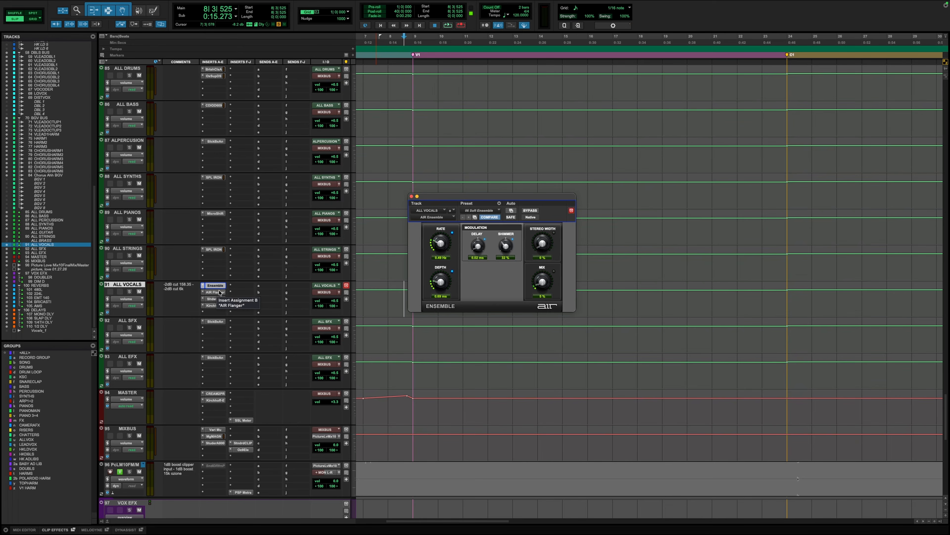
click(220, 293)
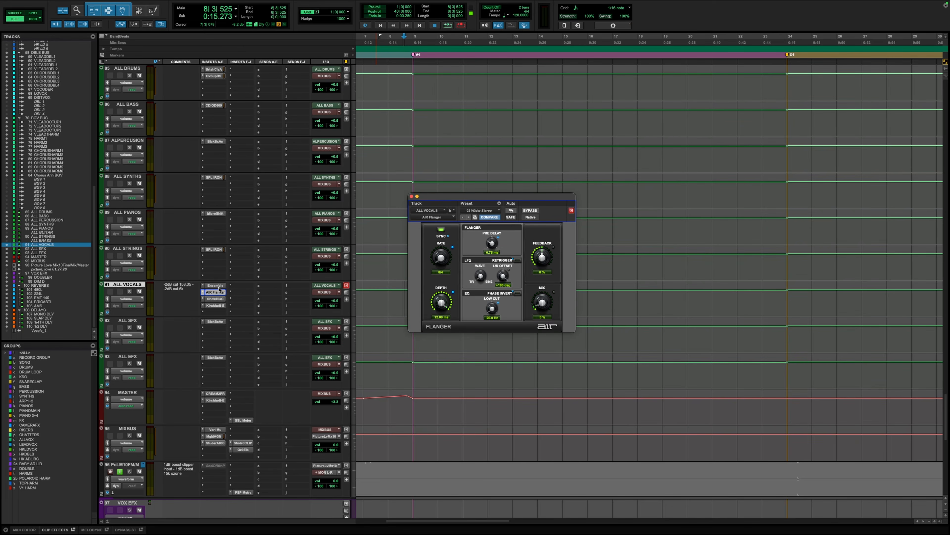
click(219, 287)
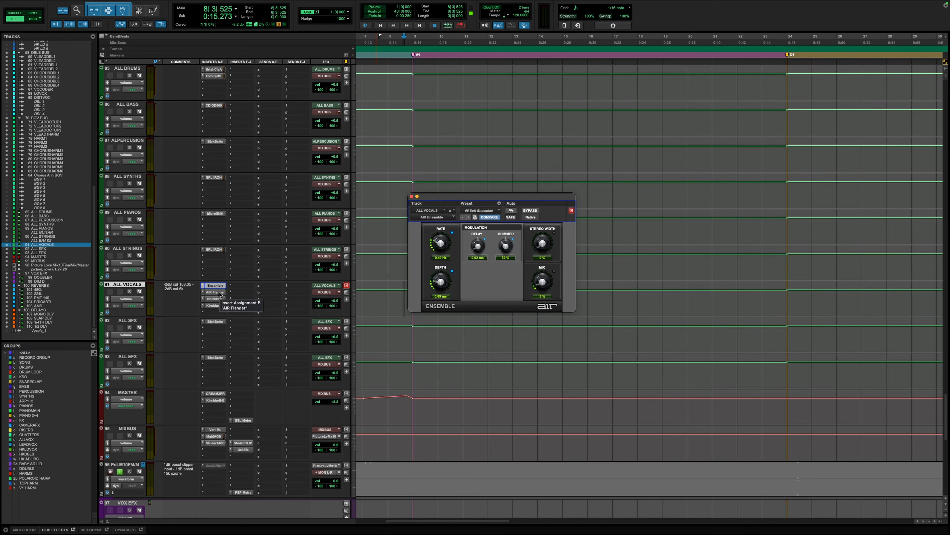
click(220, 292)
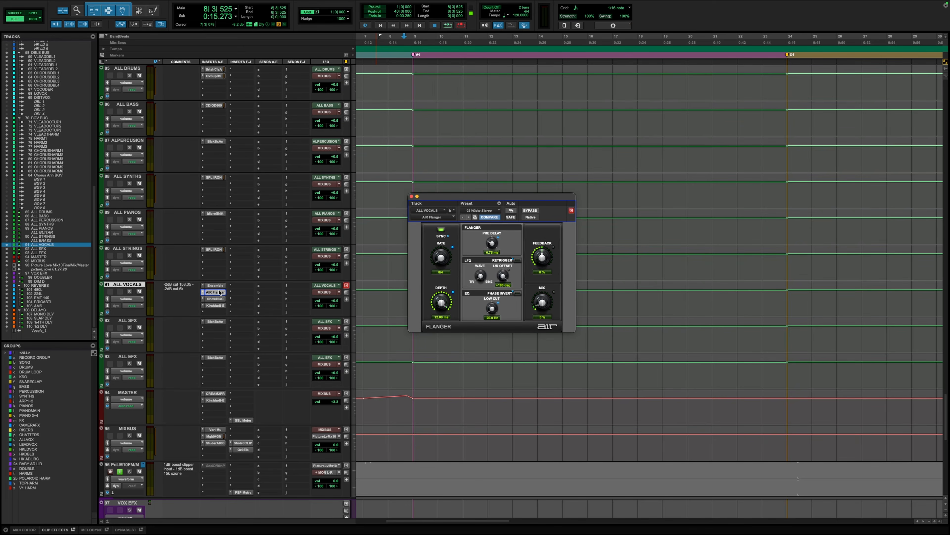
click(219, 287)
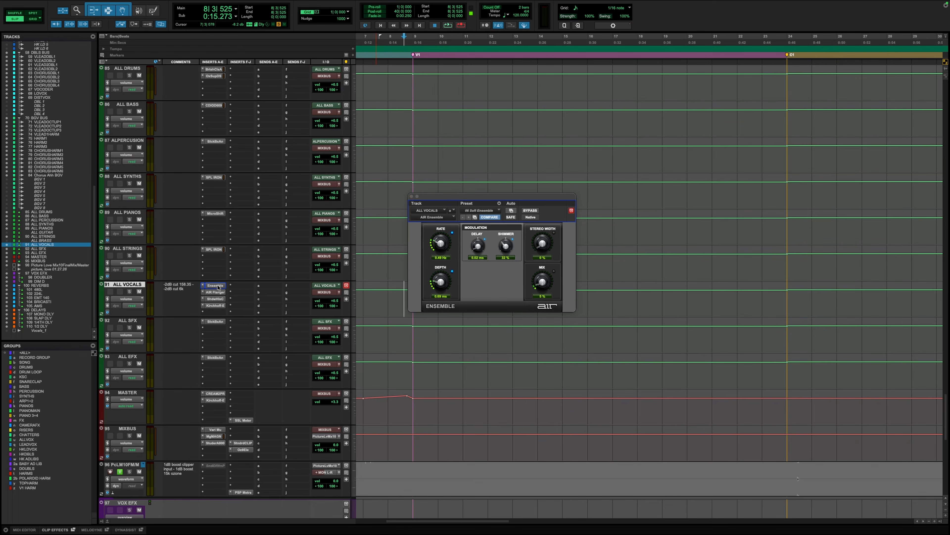
click(219, 286)
click(217, 292)
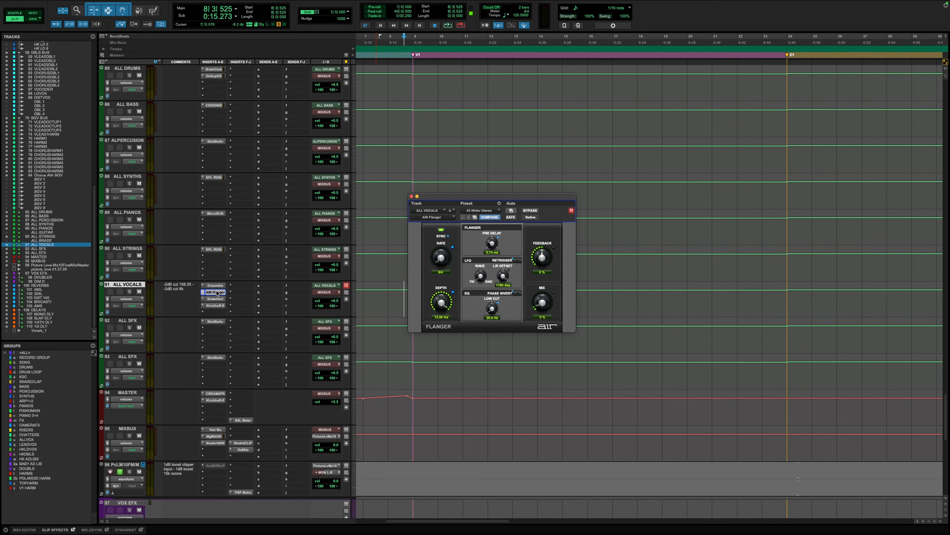
click(217, 292)
click(217, 301)
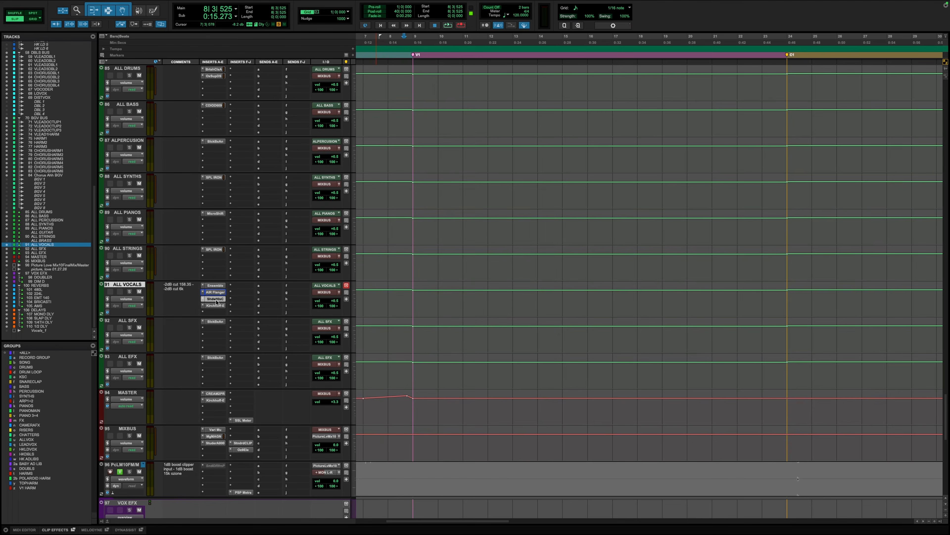
click(216, 286)
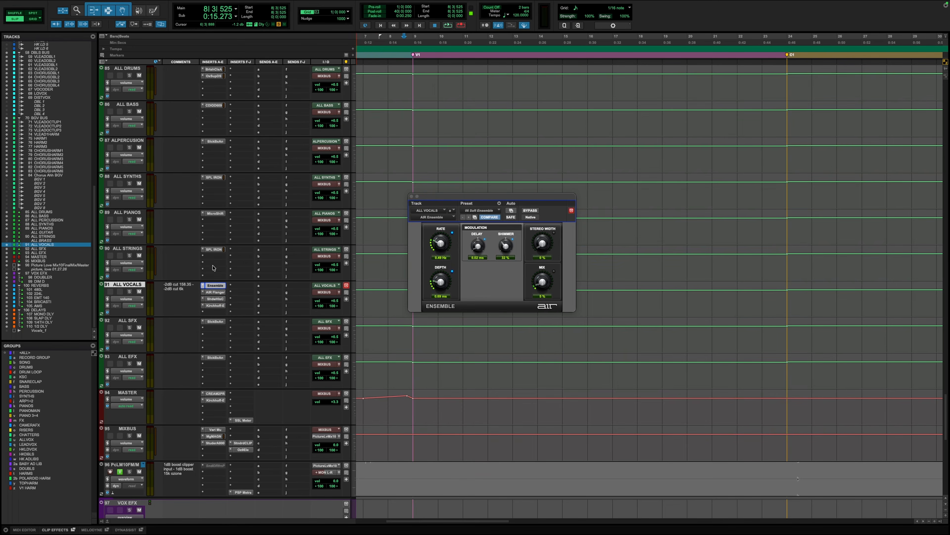
click(212, 292)
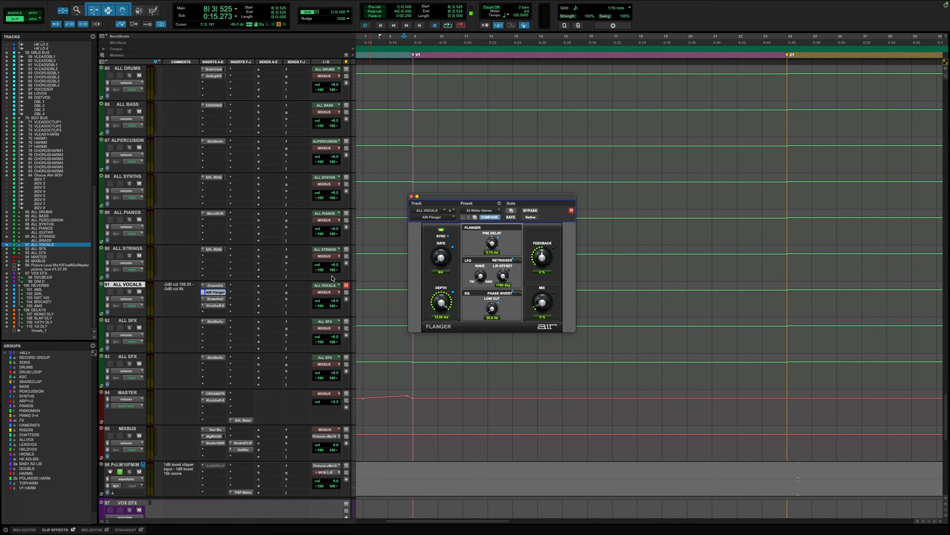
- Open the Shadow Hills mastering compressor on ALL VOCALS, play V1 through it, examine its controls including stereo width, and close it
click(215, 299)
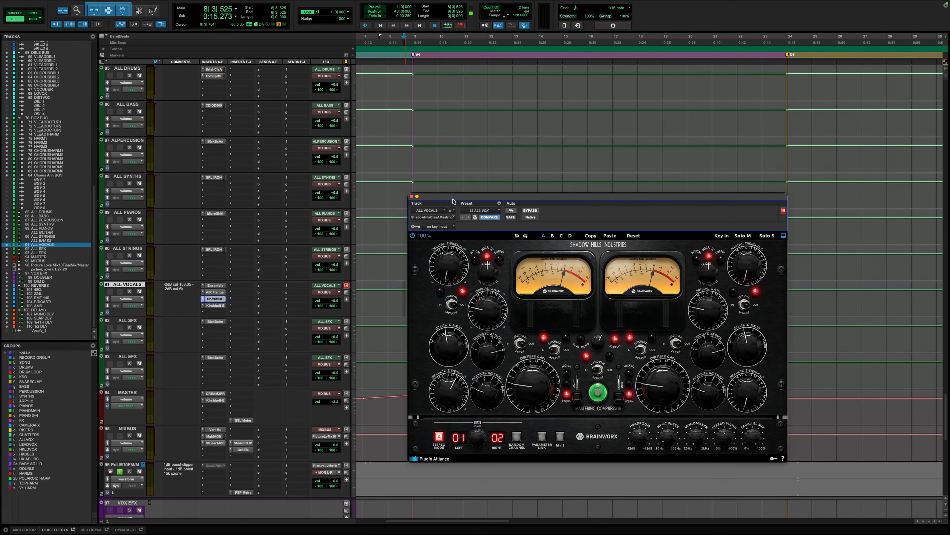
key(space)
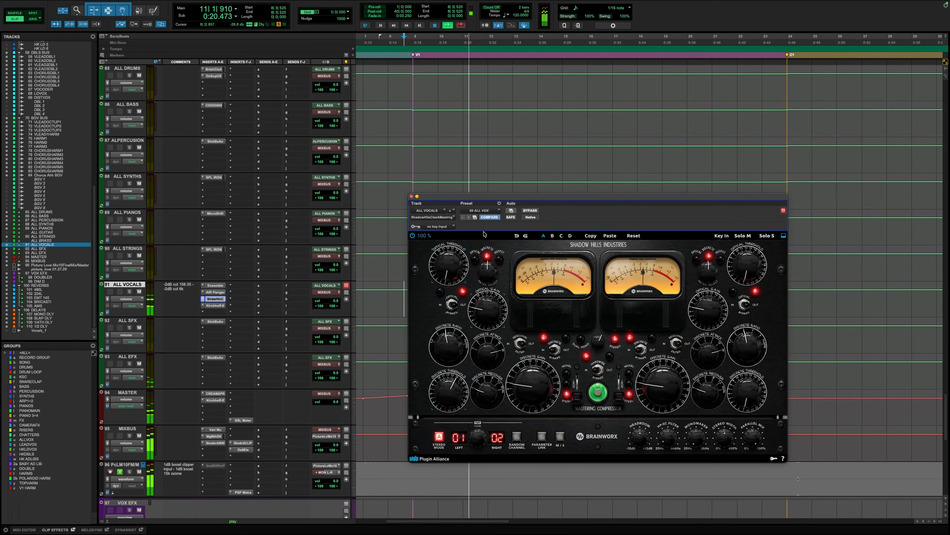
key(space)
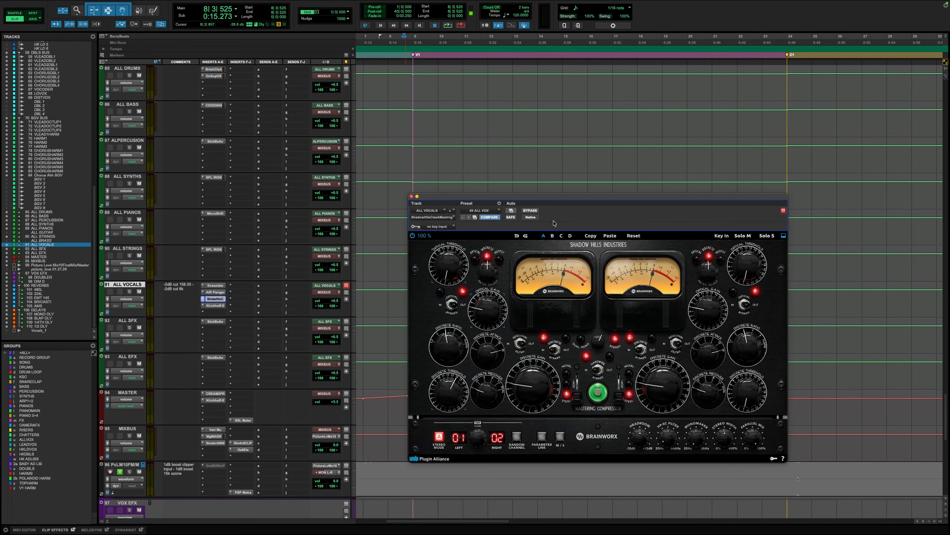
drag(544, 202, 440, 199)
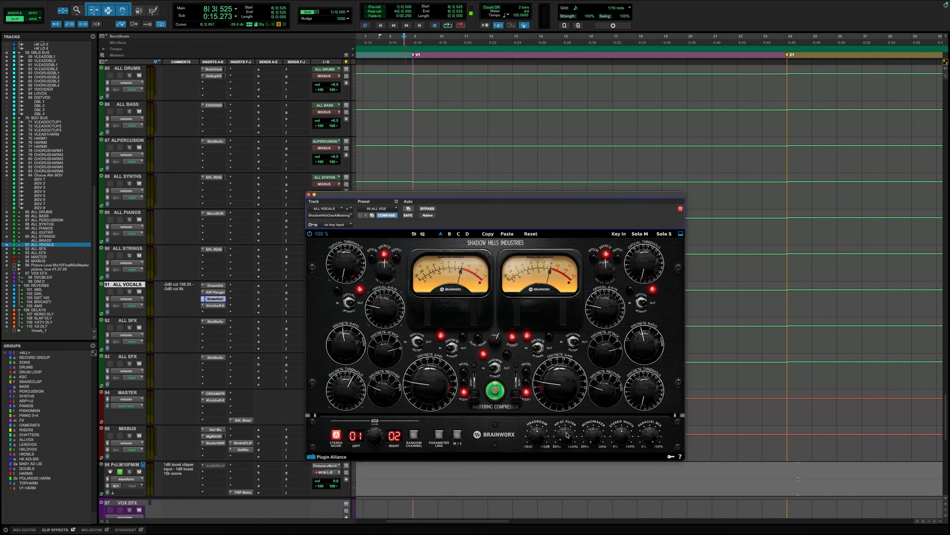
mouse_move(624, 434)
click(309, 195)
- Open the Kirchhoff EQ on ALL VOCALS, compare V1 with it bypassed and active, and stop playback with the EQ active
click(214, 305)
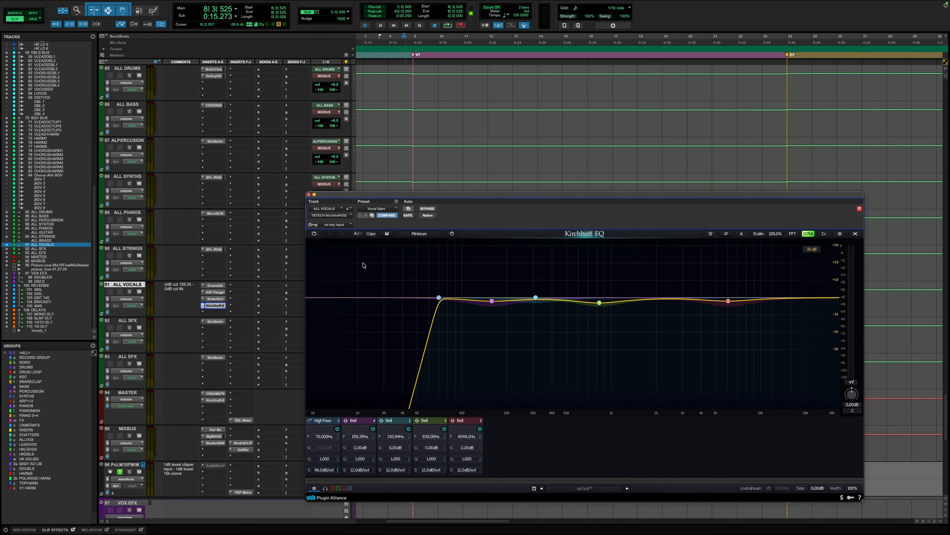
drag(458, 196, 404, 167)
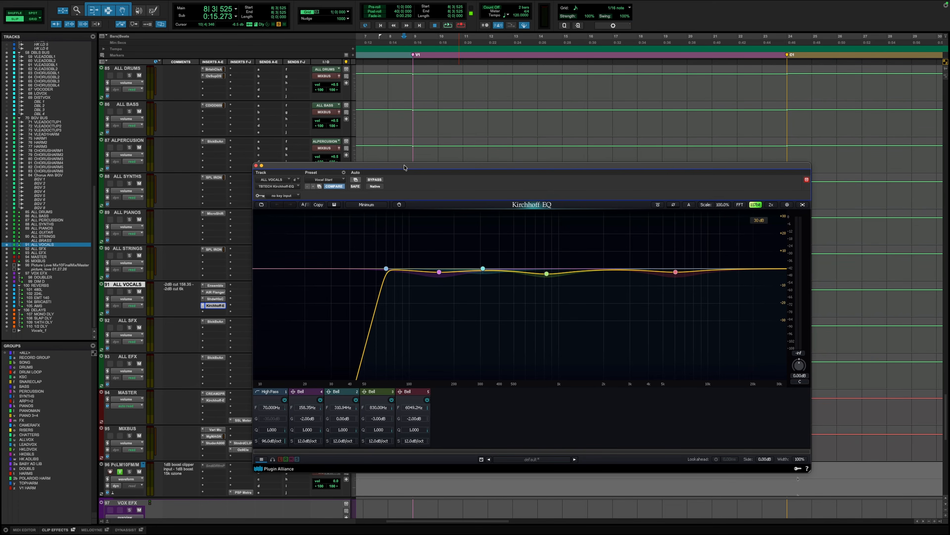
key(space)
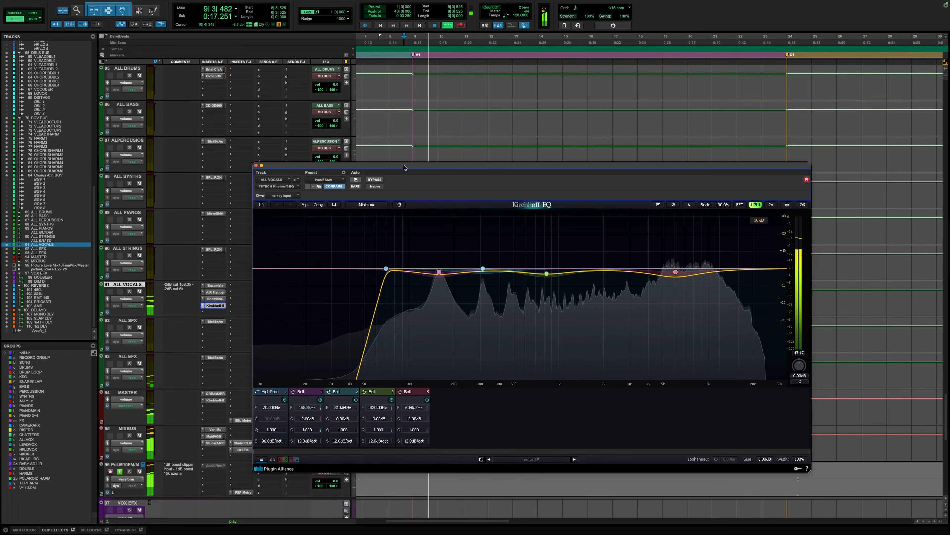
click(375, 180)
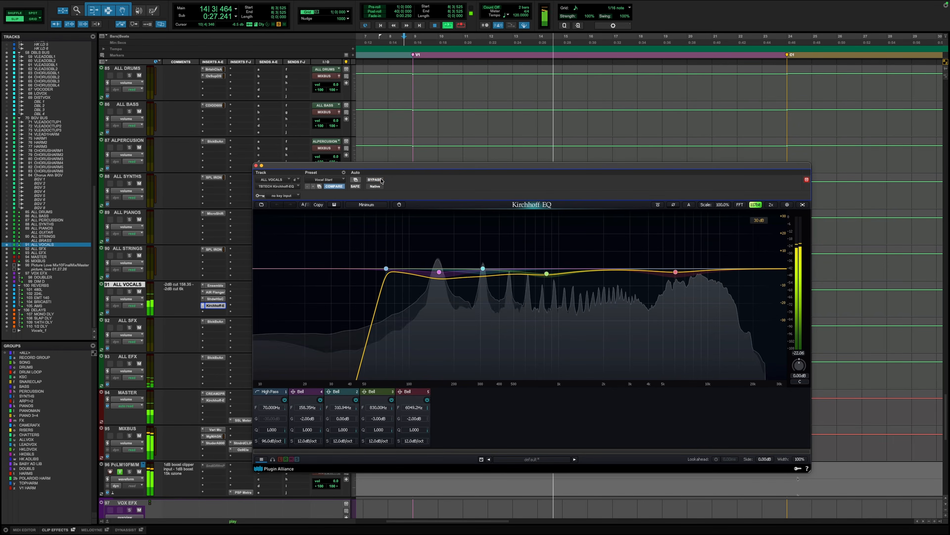
click(381, 181)
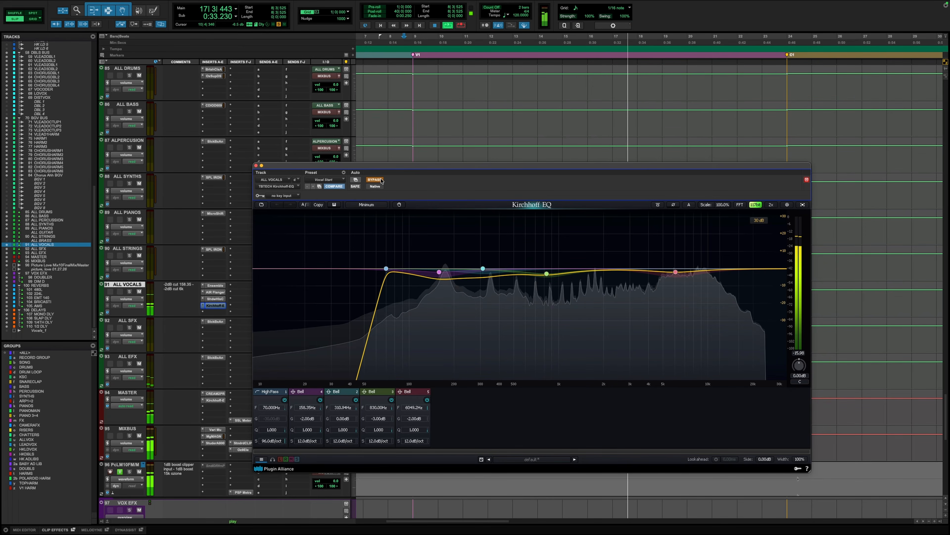
click(381, 180)
click(381, 180)
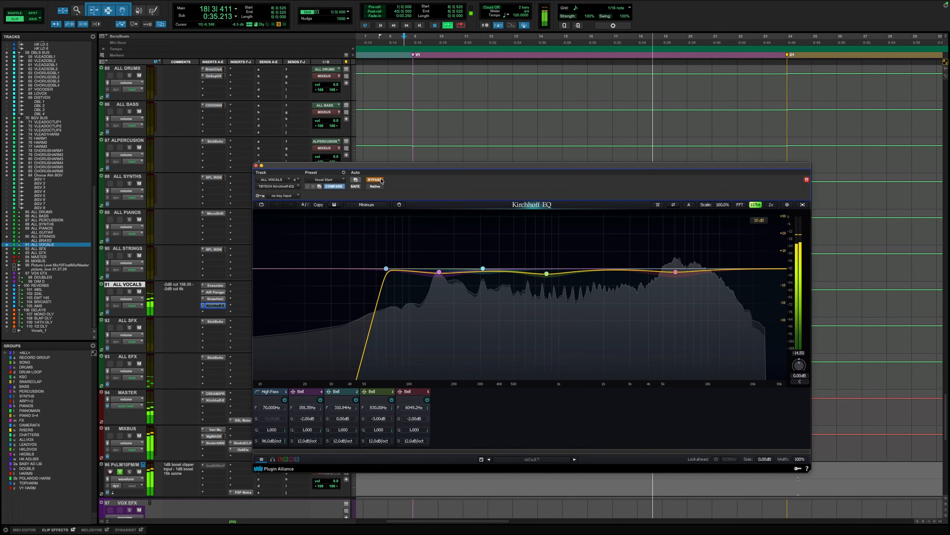
key(space)
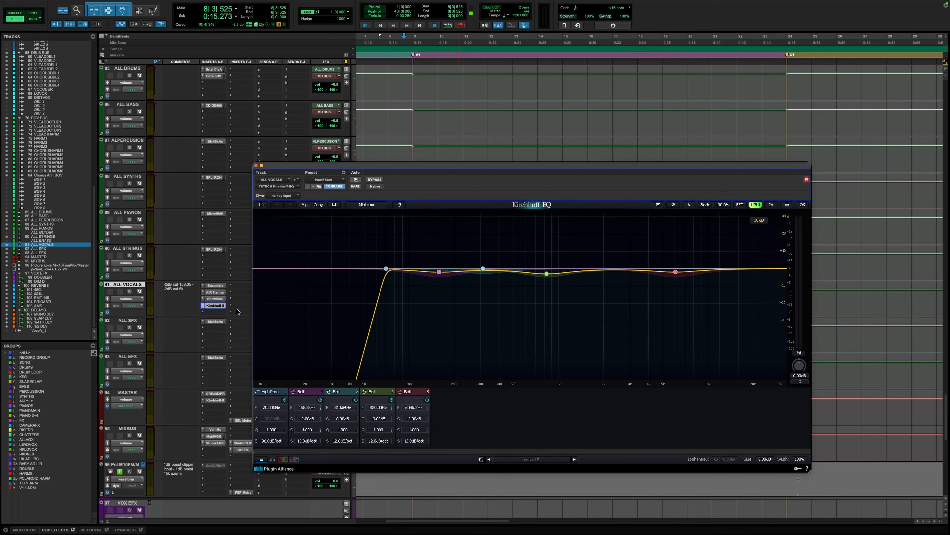
- Look over the vocal tracks and buses from ALL VOCALS up to V LD BUS, and return to ALL VOCALS
scroll(251, 276, up, 2)
scroll(251, 276, up, 20)
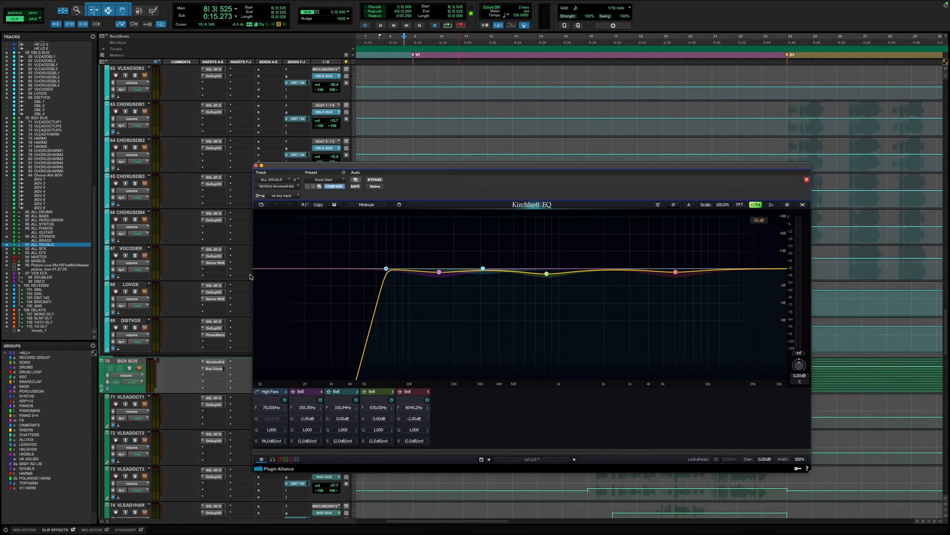
scroll(250, 277, down, 20)
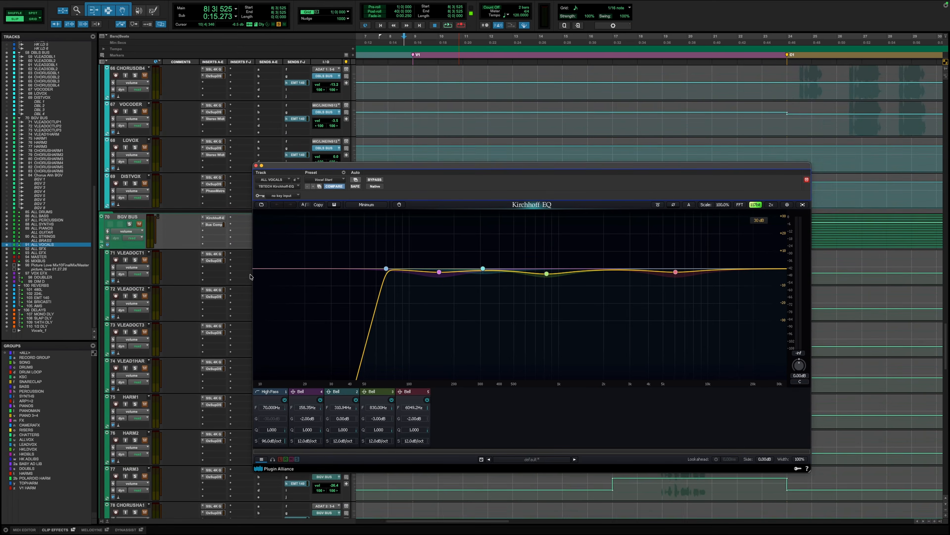
scroll(250, 276, up, 15)
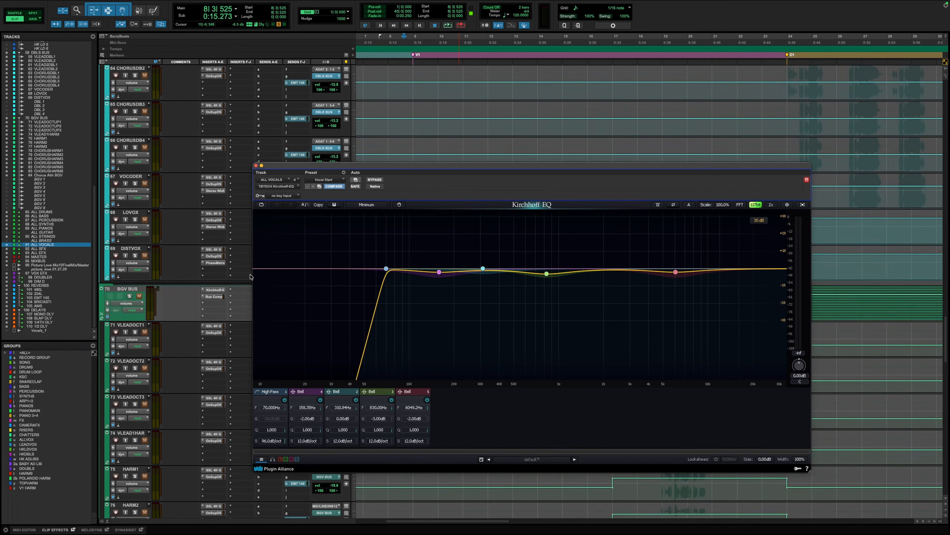
scroll(251, 277, up, 15)
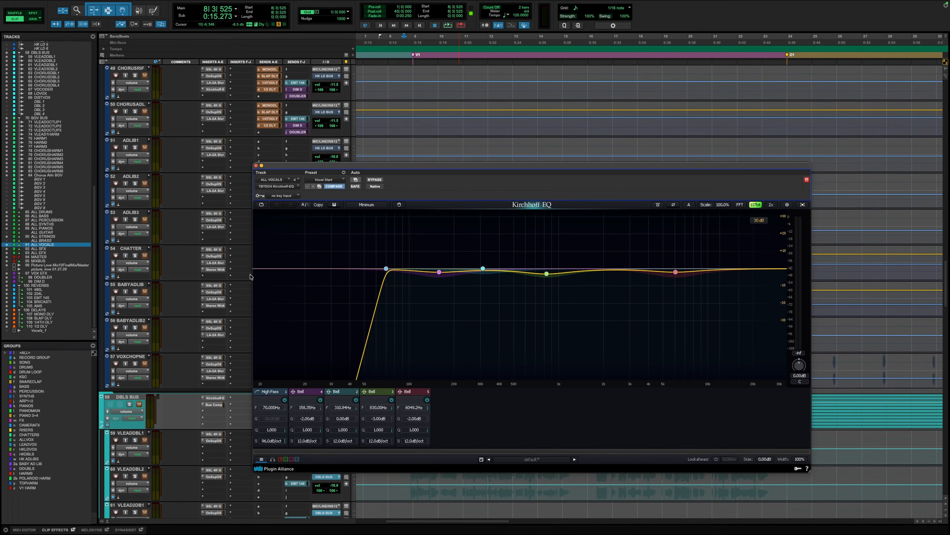
scroll(251, 276, down, 20)
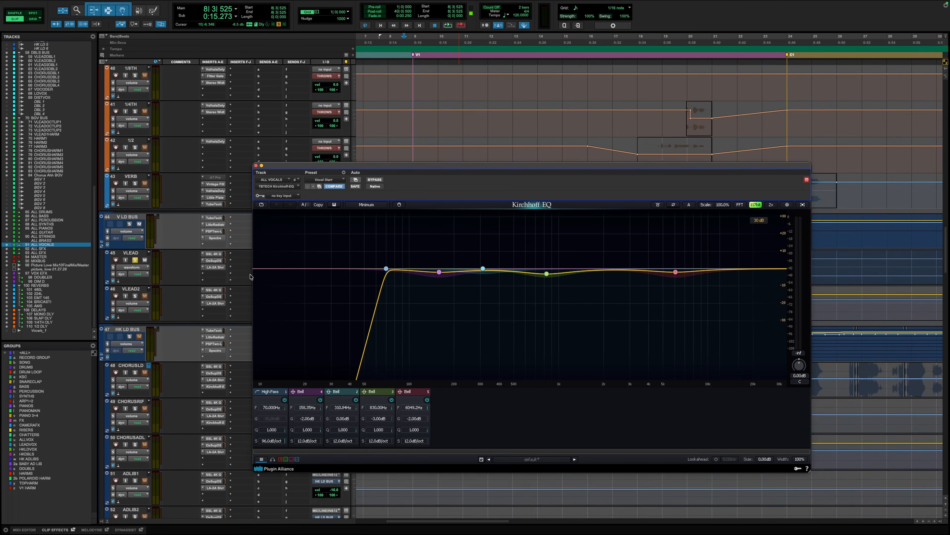
scroll(251, 276, down, 20)
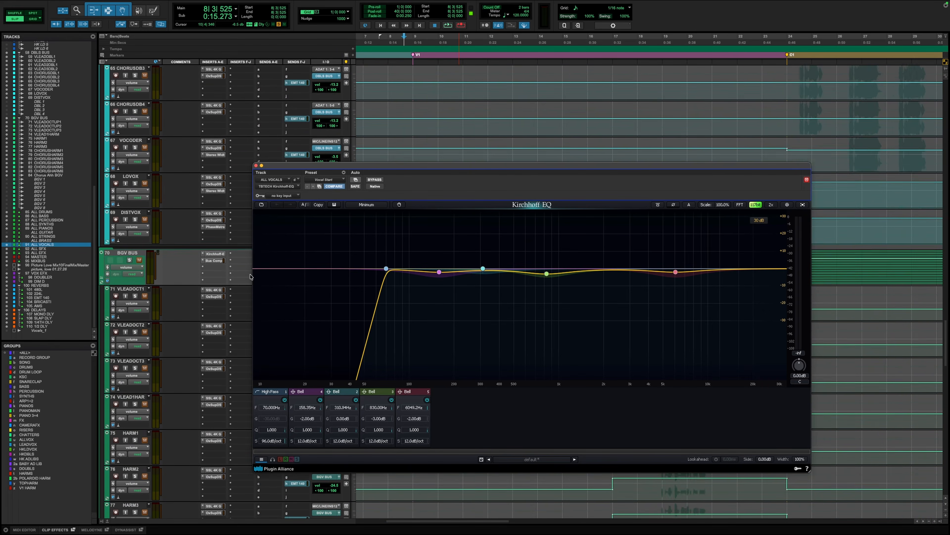
scroll(251, 276, down, 8)
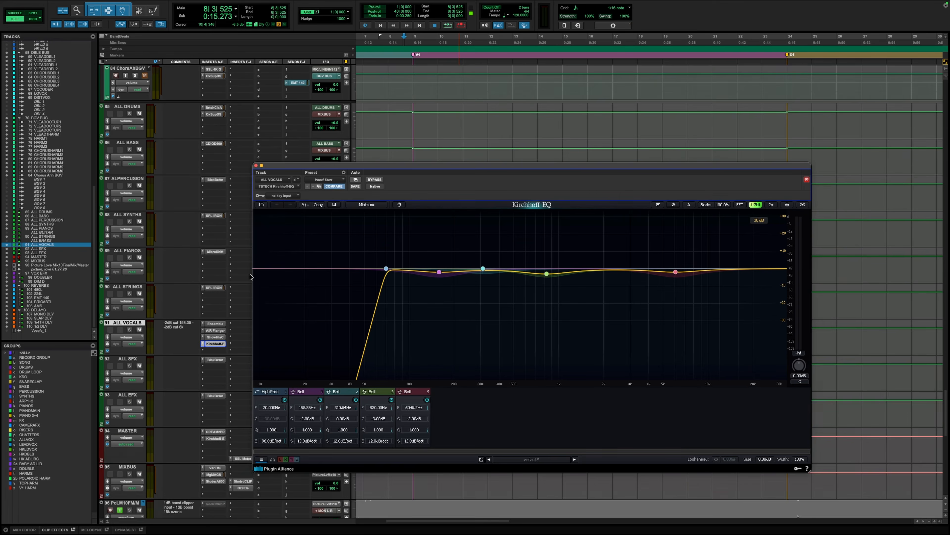
scroll(250, 276, up, 7)
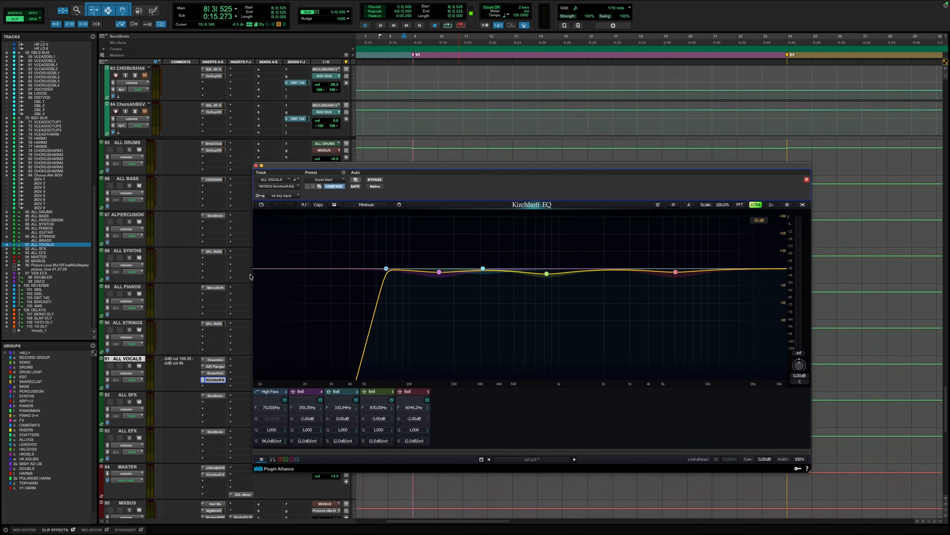
scroll(251, 276, down, 5)
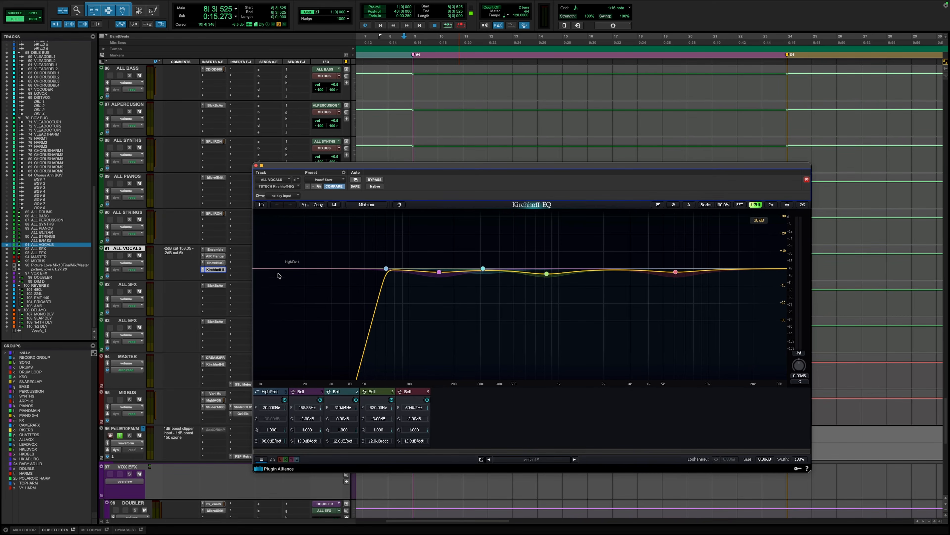
- Reposition the Kirchhoff EQ window, replay V1, and bypass the ALL VOCALS EQ briefly before re-enabling it
drag(407, 173, 406, 154)
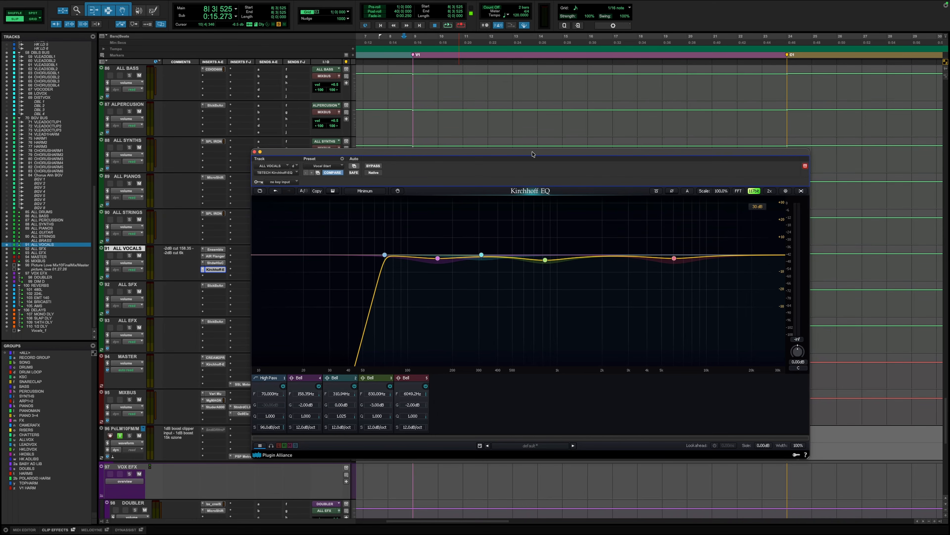
drag(536, 154, 523, 152)
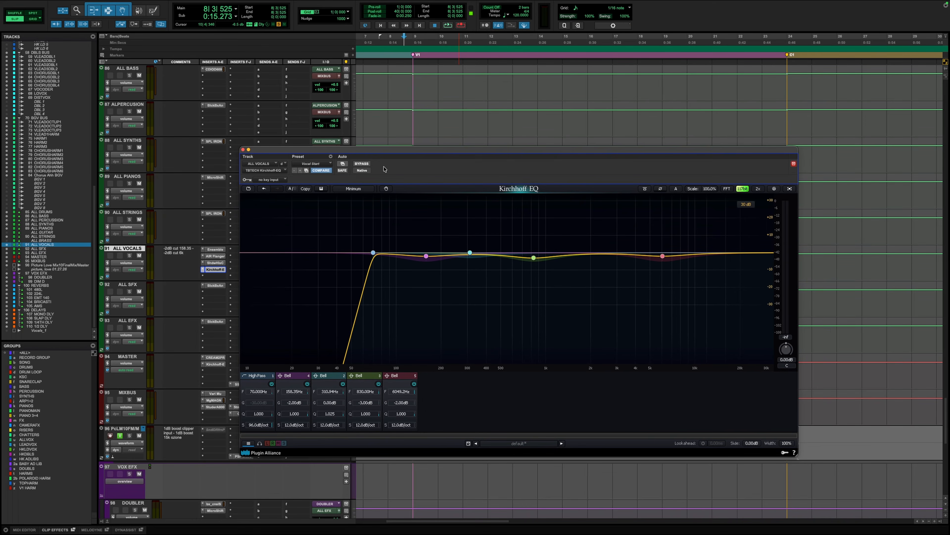
key(space)
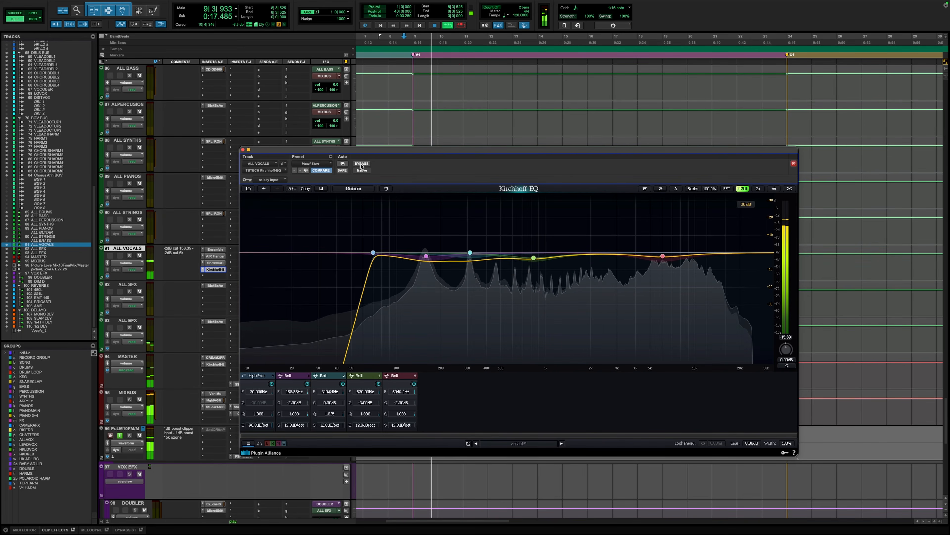
click(361, 164)
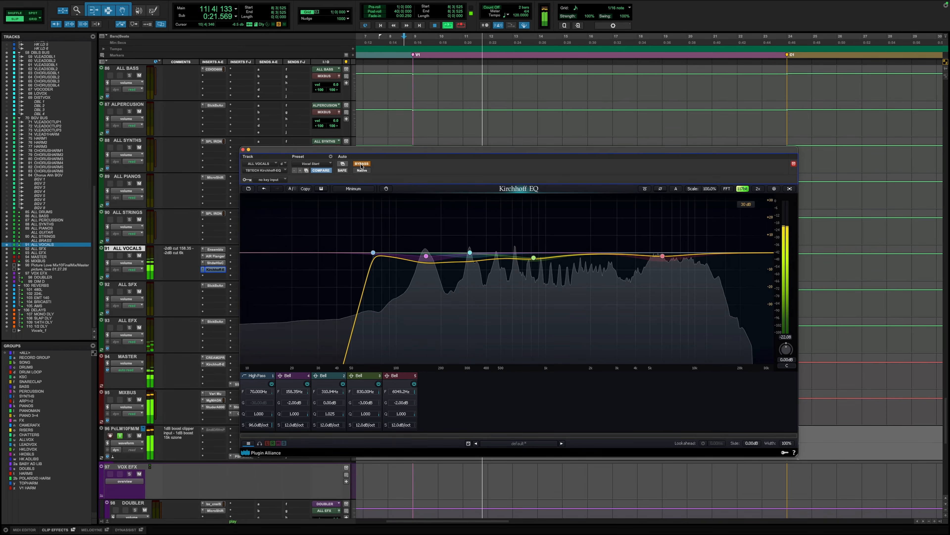
click(361, 164)
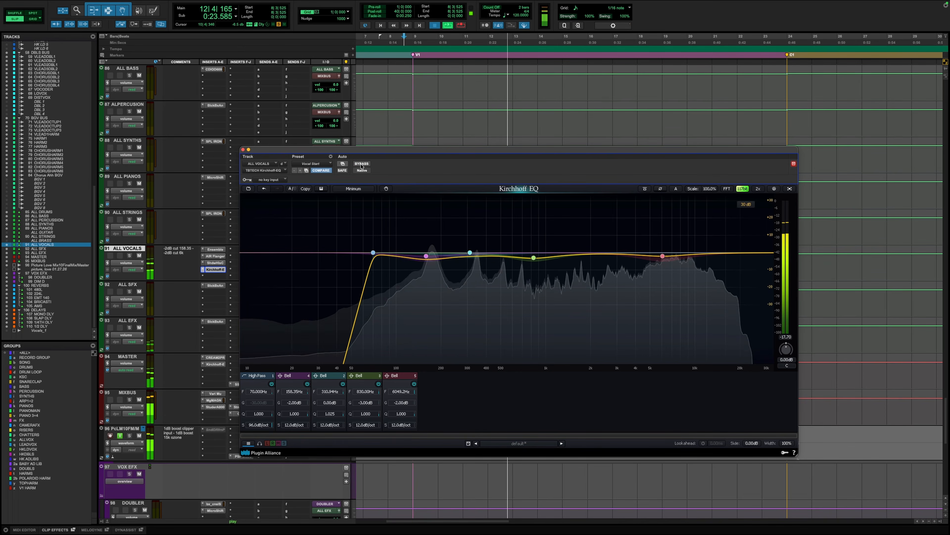
- Stop playback and close the Kirchhoff EQ on ALL VOCALS
key(space)
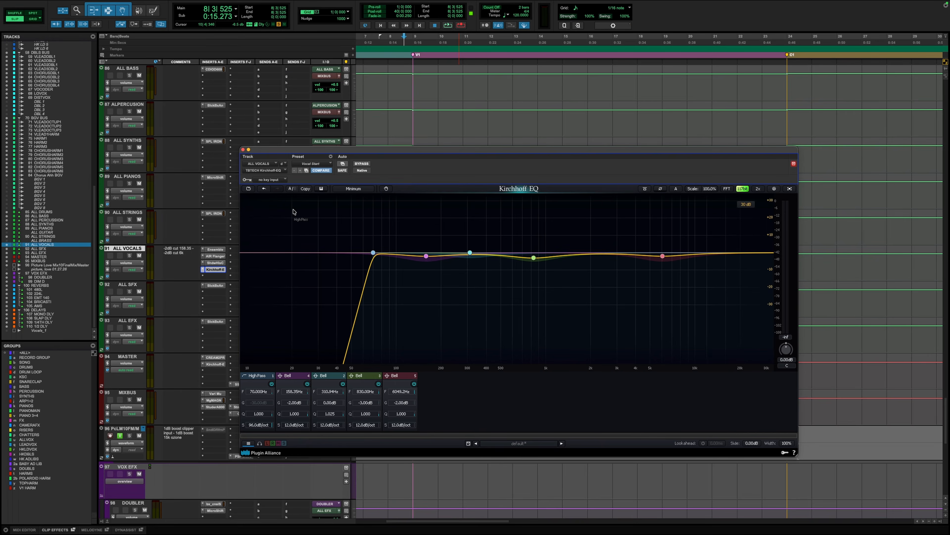
scroll(213, 195, up, 4)
scroll(200, 194, down, 4)
click(244, 149)
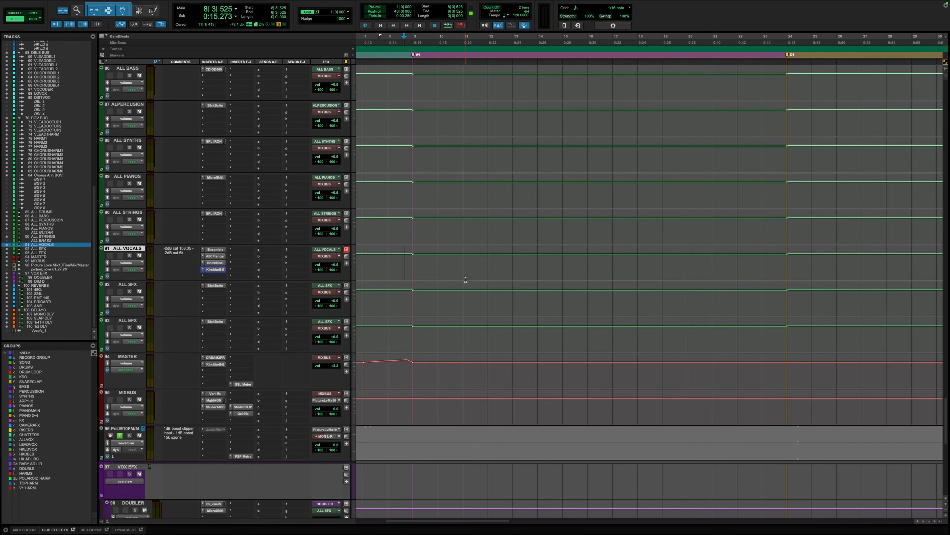
- Show the whole song's timeline and look over the vocal tracks from ALL VOCALS up to V LD BUS and THROWS
scroll(503, 284, left, 3)
scroll(503, 283, left, 1)
key(super+bracketleft)
key(super+bracketleft)
key(super+bracketleft)
scroll(503, 283, up, 8)
scroll(503, 283, up, 10)
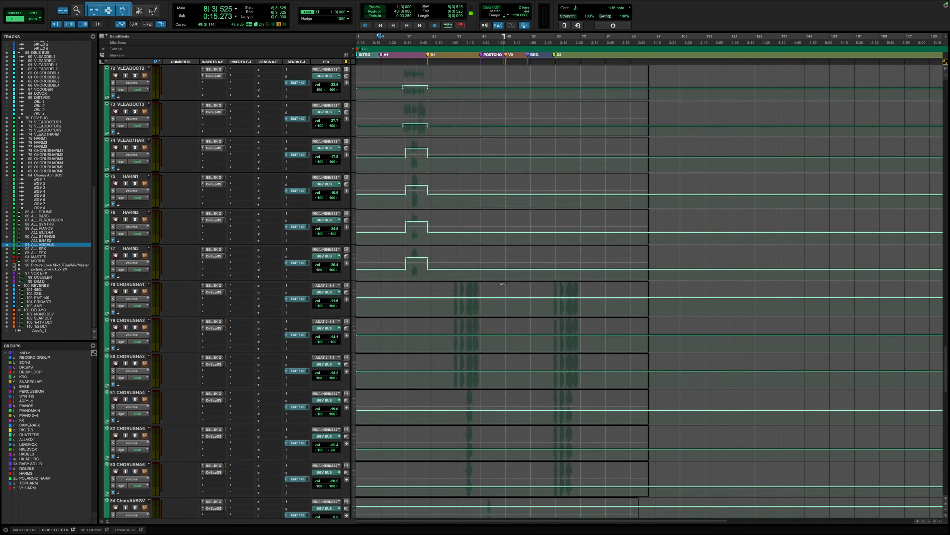
scroll(503, 283, up, 10)
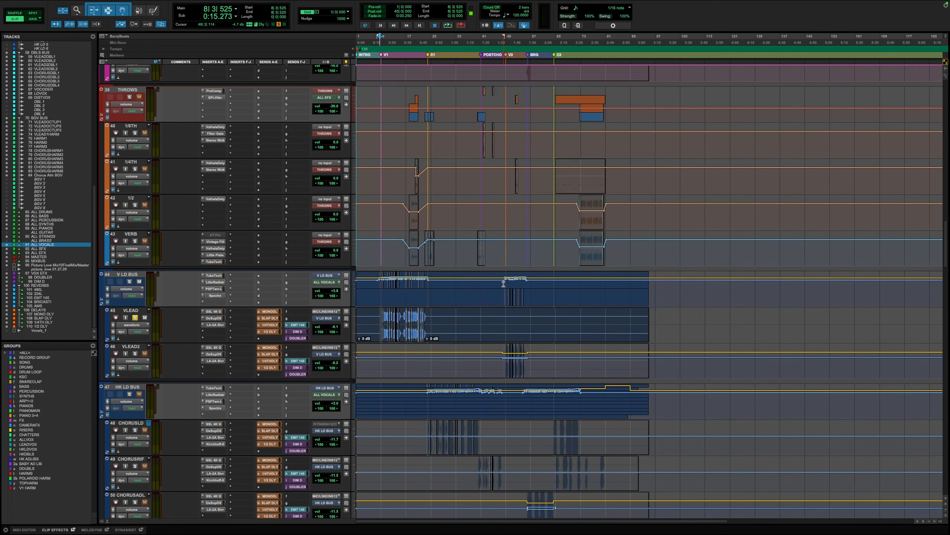
key(super+bracketright)
key(super+bracketright)
key(super+bracketleft)
key(super+bracketleft)
- Look over the REVERBS and DELAYS returns, and review the session from there up to the drum tracks
scroll(431, 349, down, 7)
scroll(431, 349, down, 15)
scroll(431, 349, down, 8)
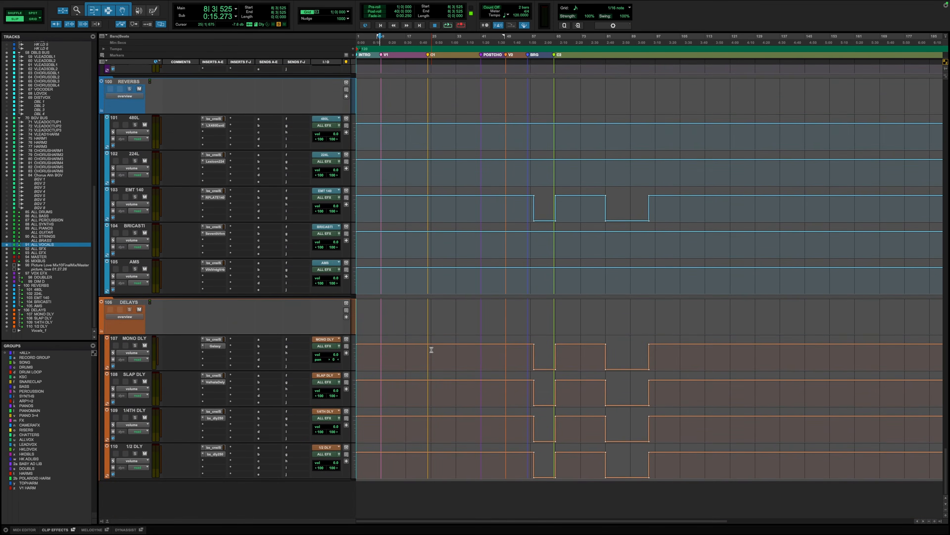
scroll(432, 349, up, 20)
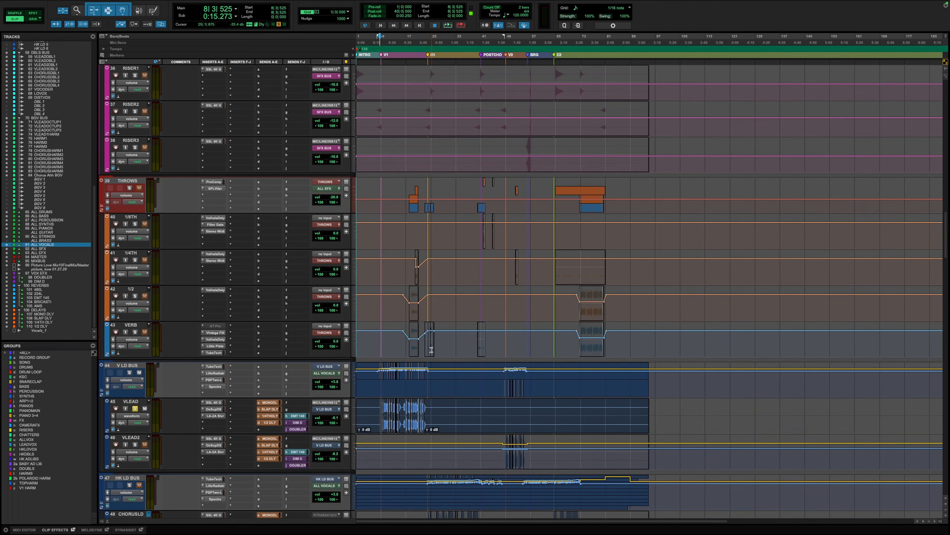
scroll(431, 349, up, 4)
scroll(432, 349, up, 9)
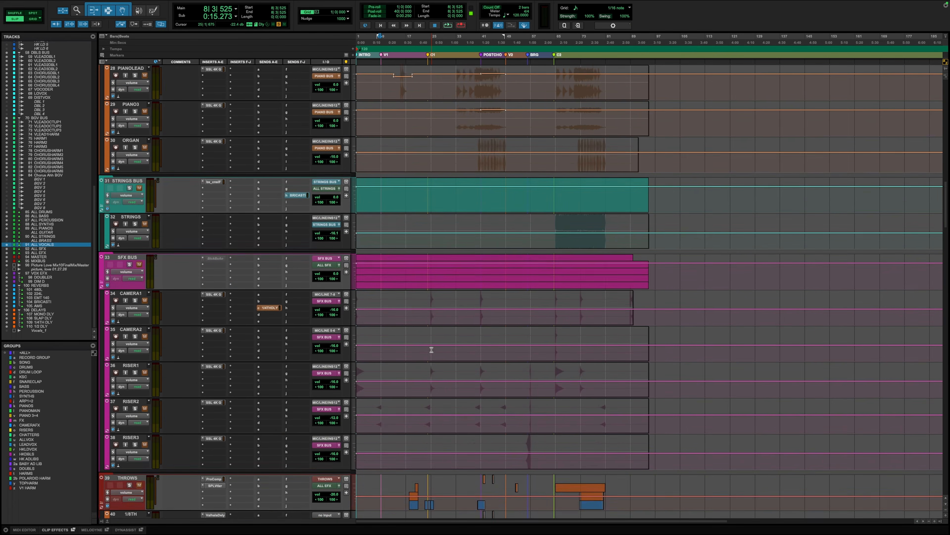
scroll(432, 349, up, 18)
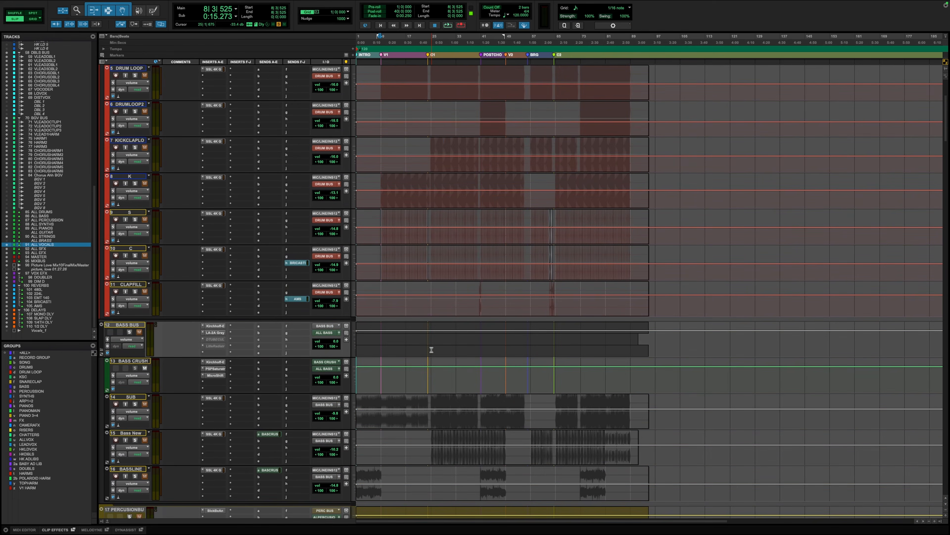
scroll(431, 349, up, 4)
- Examine the session layout from the drums through the instrument, vocal and ALL submix tracks down to REVERBS and DELAYS
scroll(431, 349, down, 20)
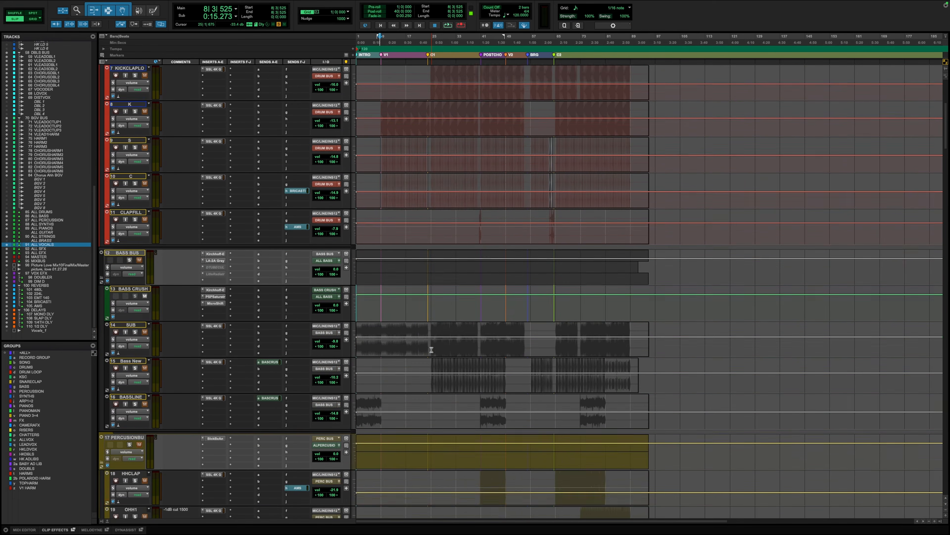
scroll(432, 349, down, 13)
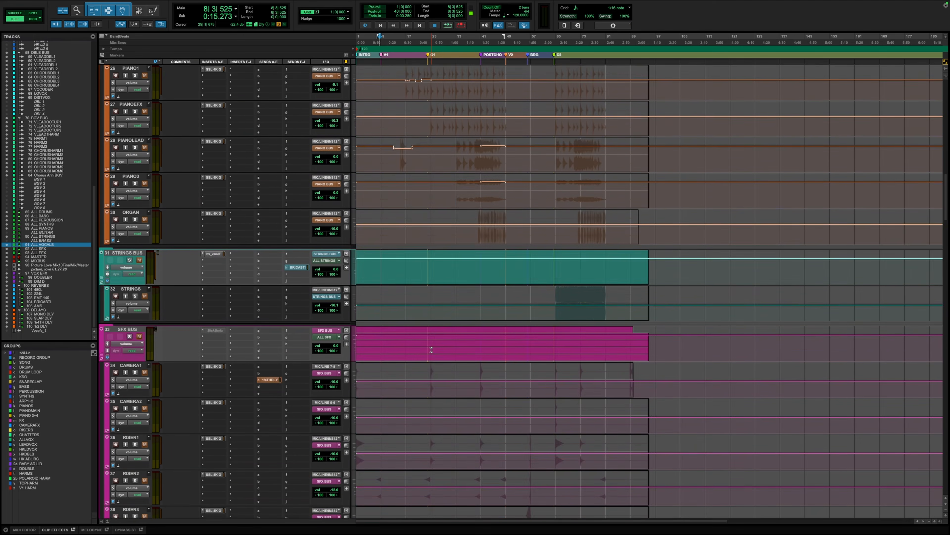
scroll(432, 349, down, 7)
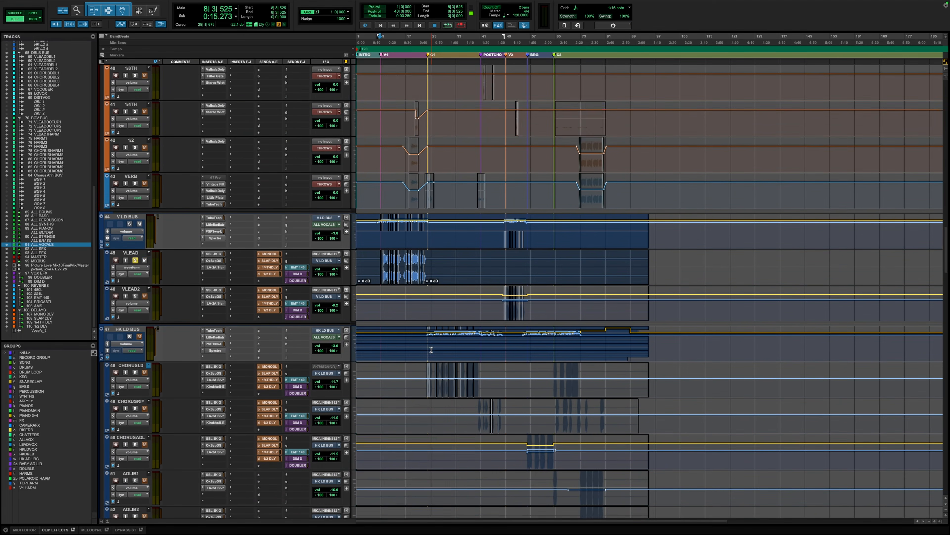
scroll(432, 349, down, 6)
scroll(431, 349, down, 3)
scroll(432, 349, down, 13)
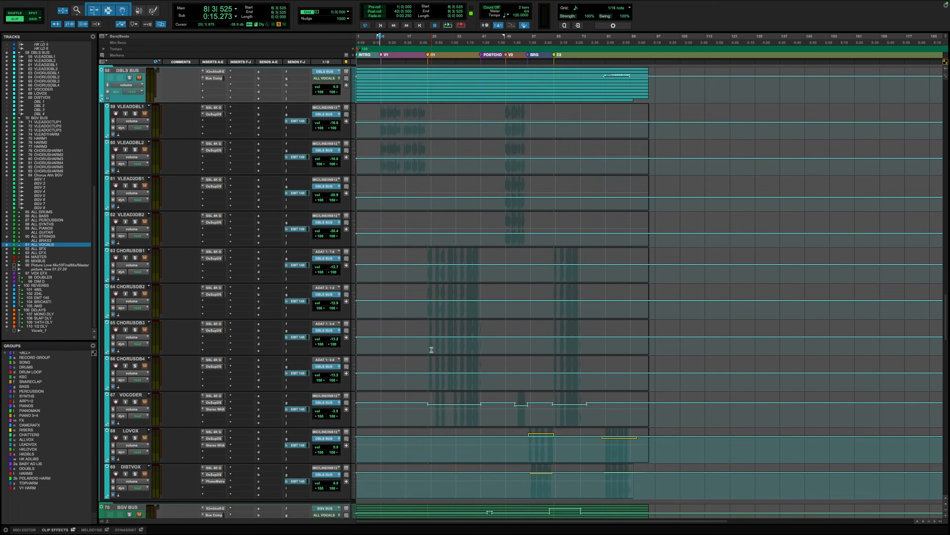
scroll(432, 349, down, 14)
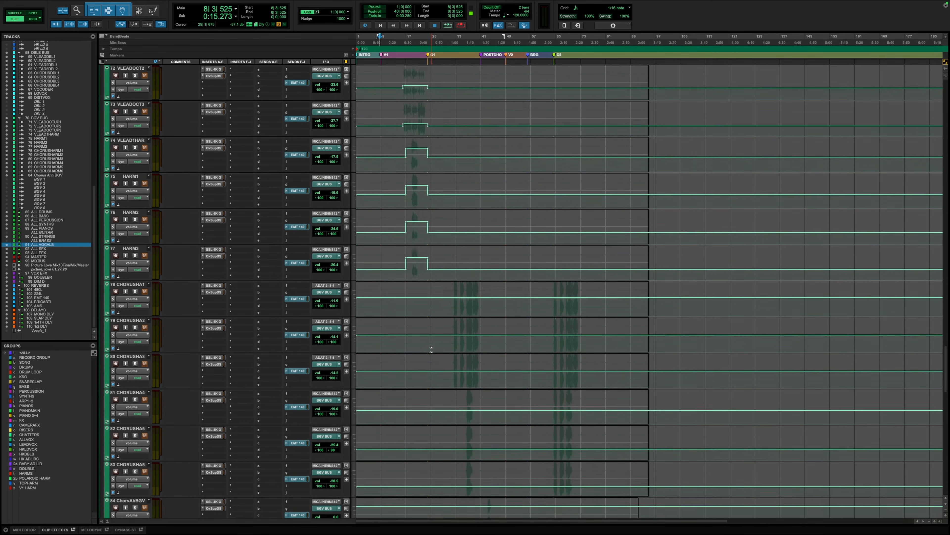
scroll(432, 349, down, 3)
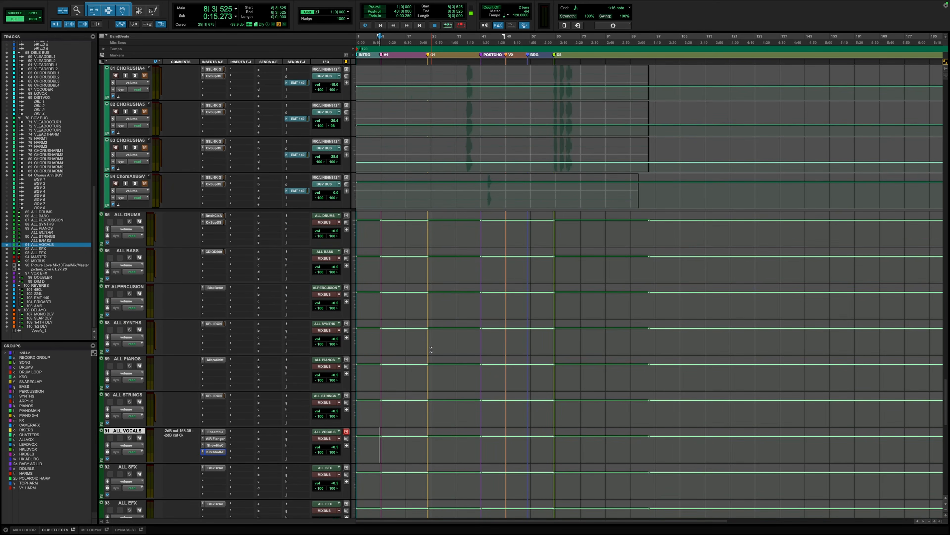
scroll(431, 349, down, 4)
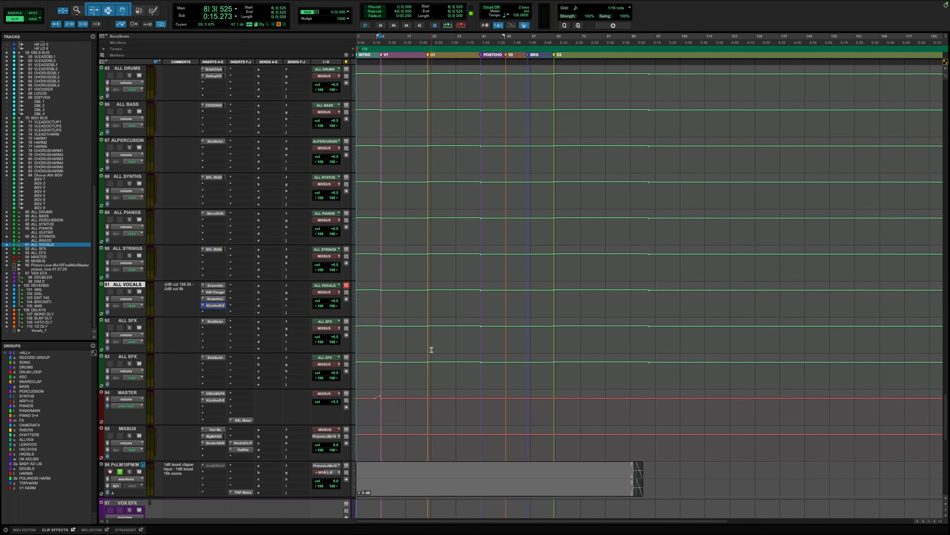
scroll(431, 349, down, 8)
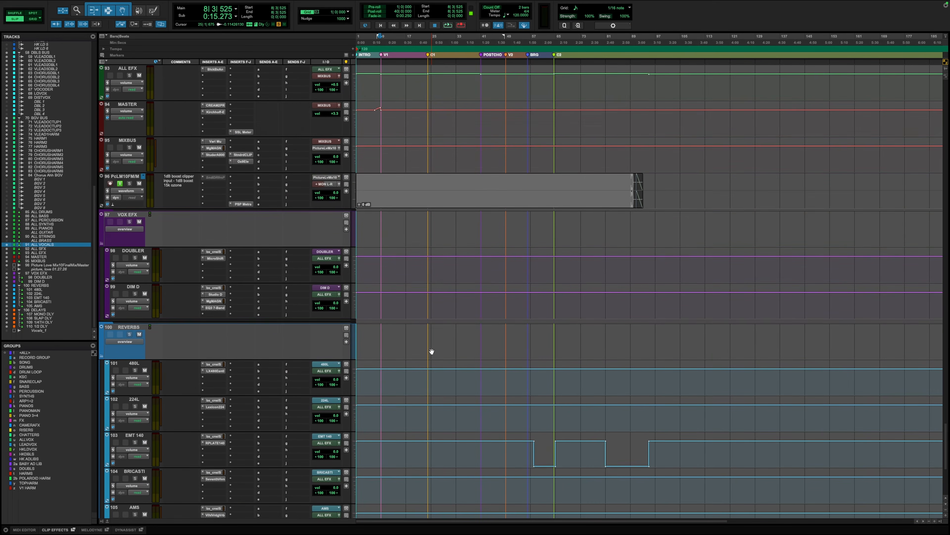
scroll(431, 351, down, 5)
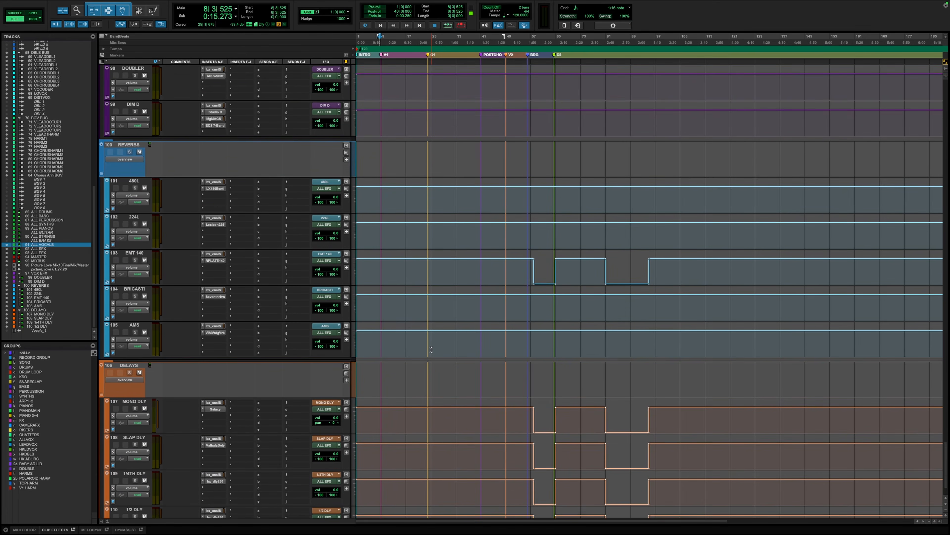
scroll(432, 349, down, 2)
- Review the tracks in reverse from the effect returns through the submixes, vocals and synths up to BASS BUS
scroll(432, 350, up, 10)
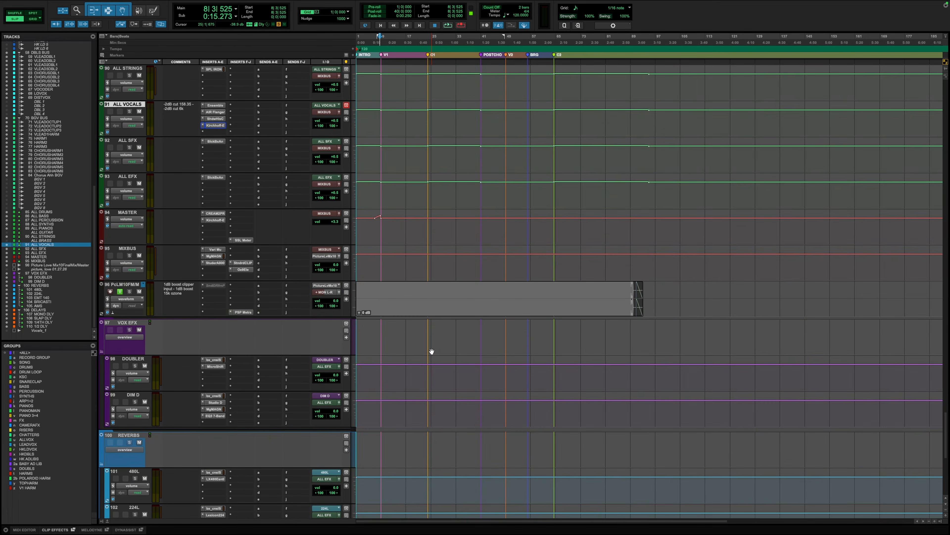
scroll(432, 351, up, 3)
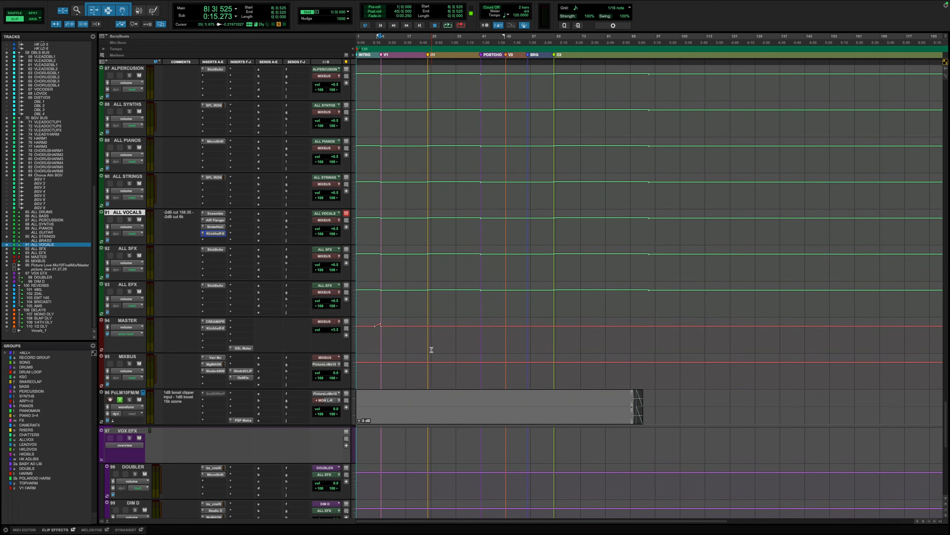
scroll(431, 350, up, 18)
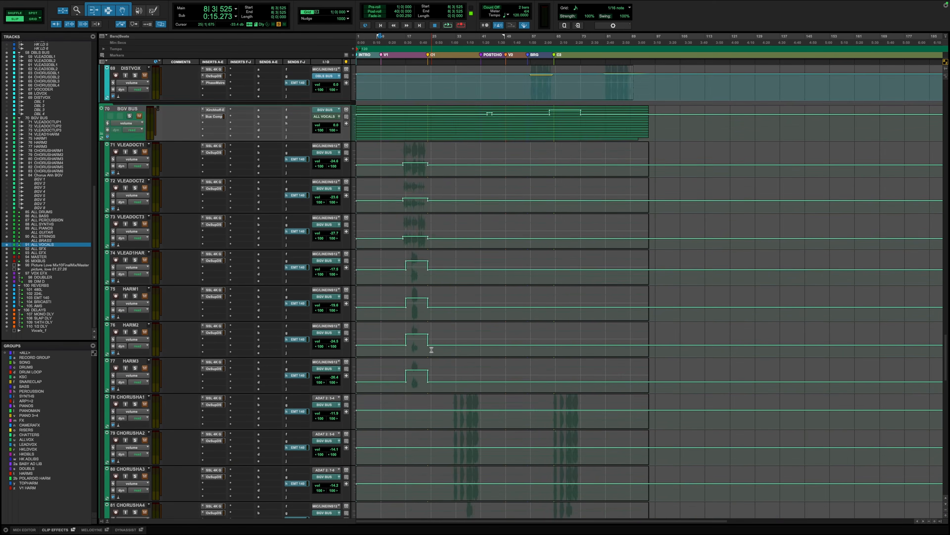
scroll(431, 349, up, 14)
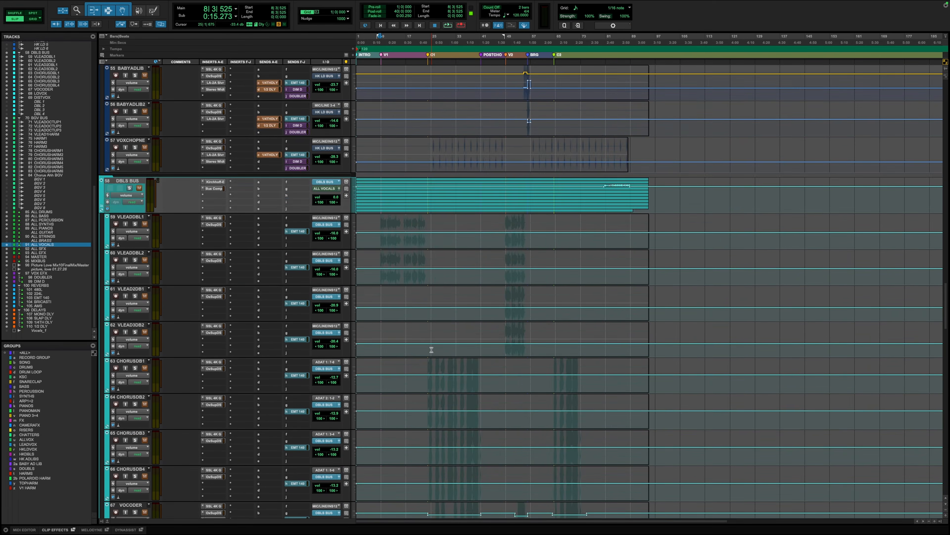
scroll(431, 349, up, 14)
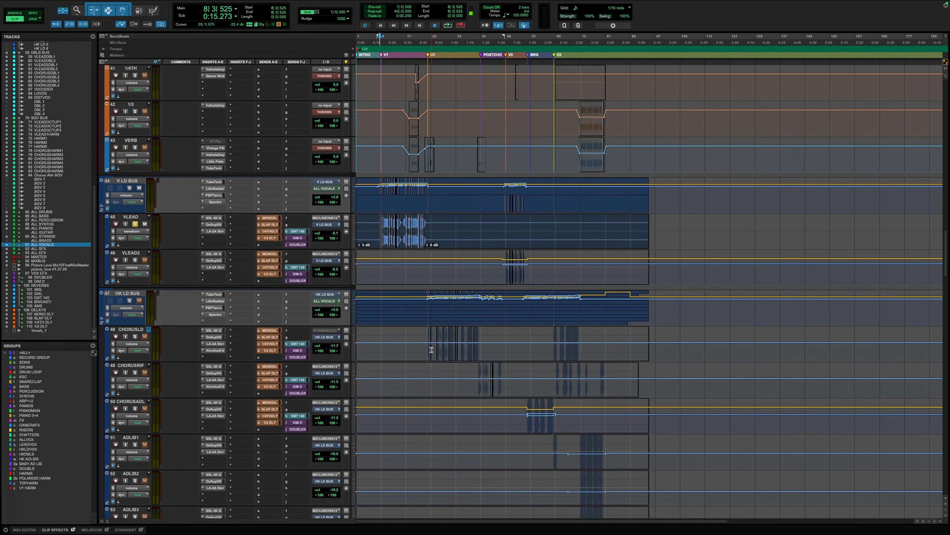
scroll(431, 349, up, 12)
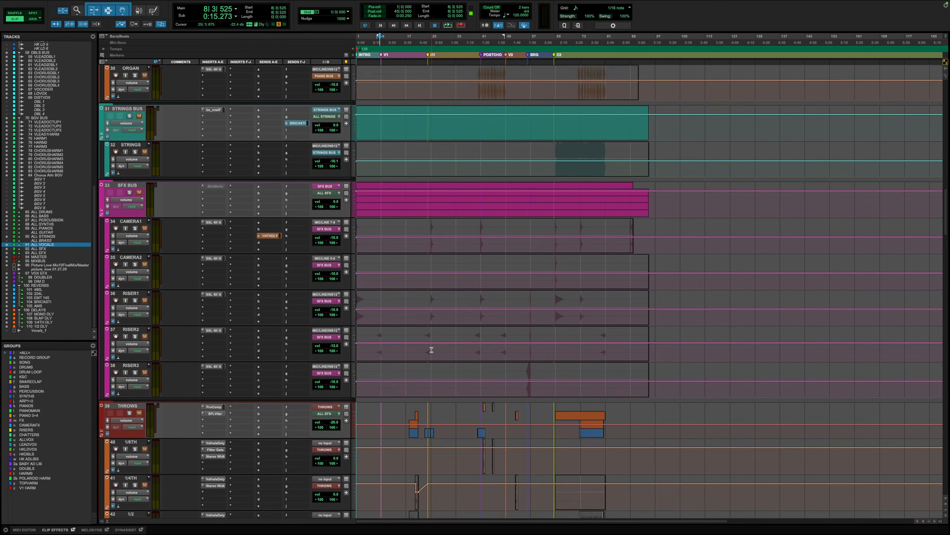
scroll(432, 350, up, 13)
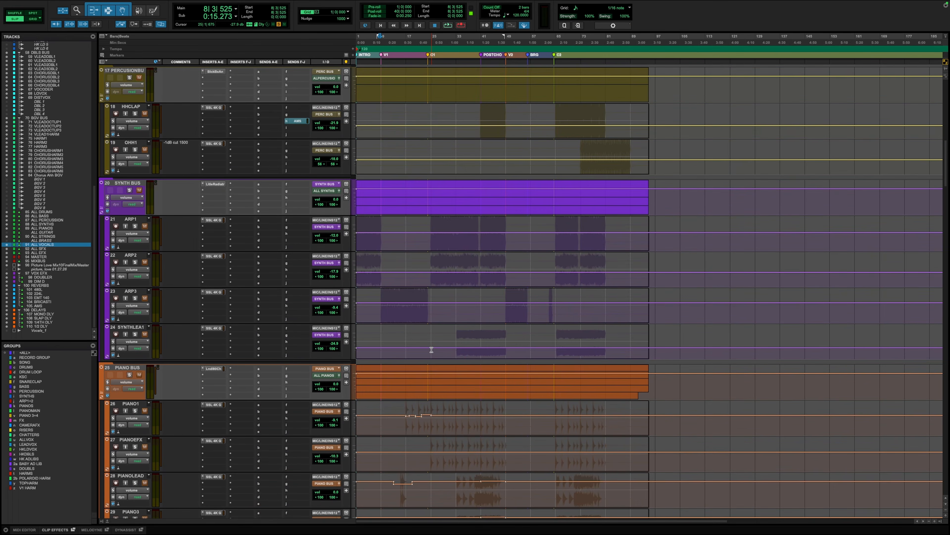
scroll(431, 349, up, 8)
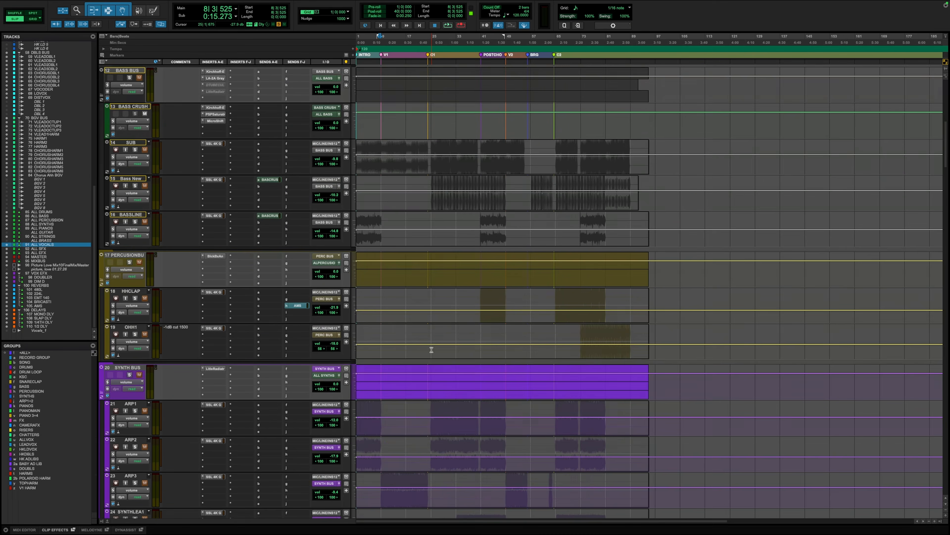
- Examine the SFX, THROWS, lead, DBLS and BGV buses, the ALL submixes, MASTER, MIXBUS and VOX EFX
scroll(431, 349, down, 20)
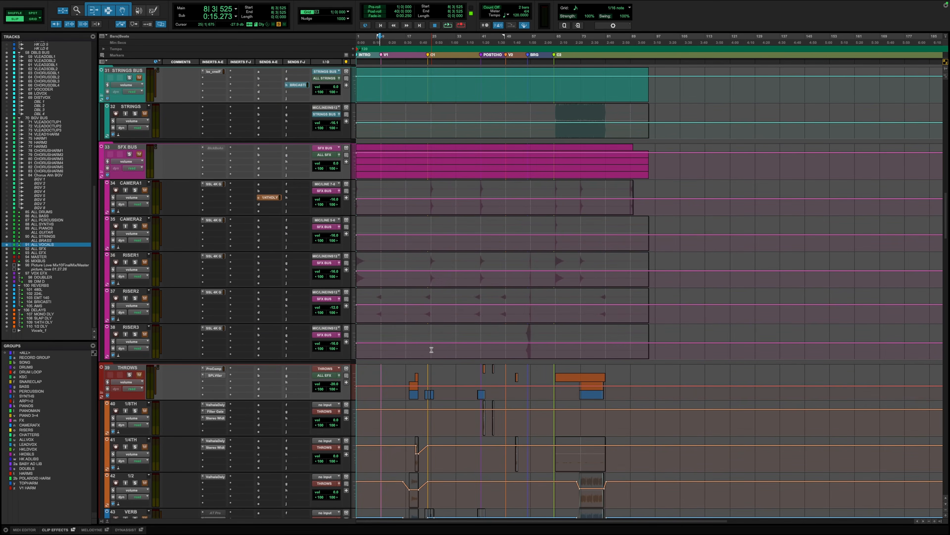
scroll(431, 350, down, 10)
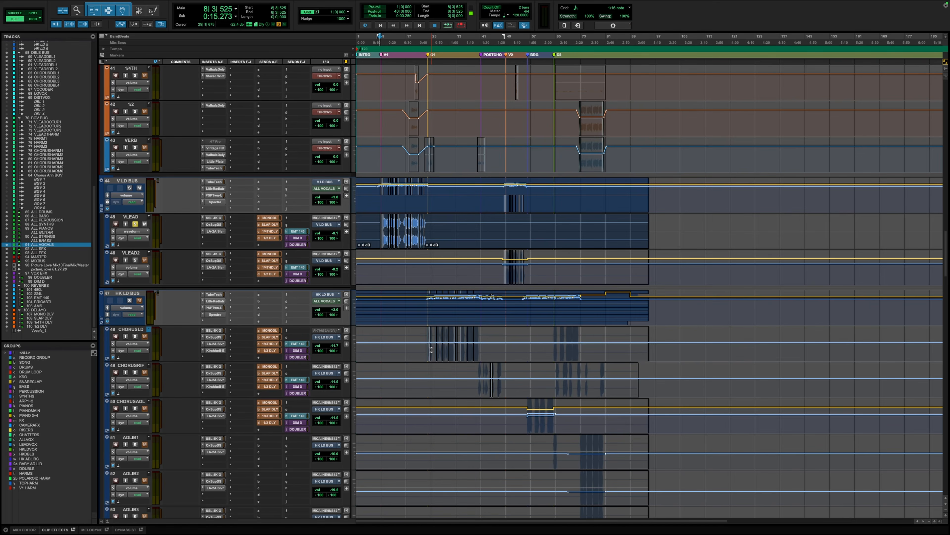
scroll(431, 349, down, 17)
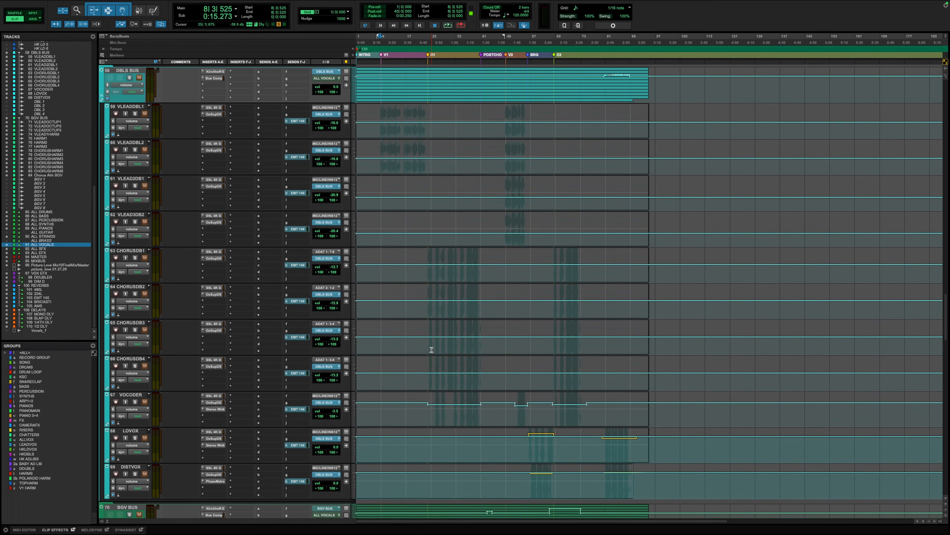
scroll(431, 349, down, 2)
scroll(431, 350, down, 4)
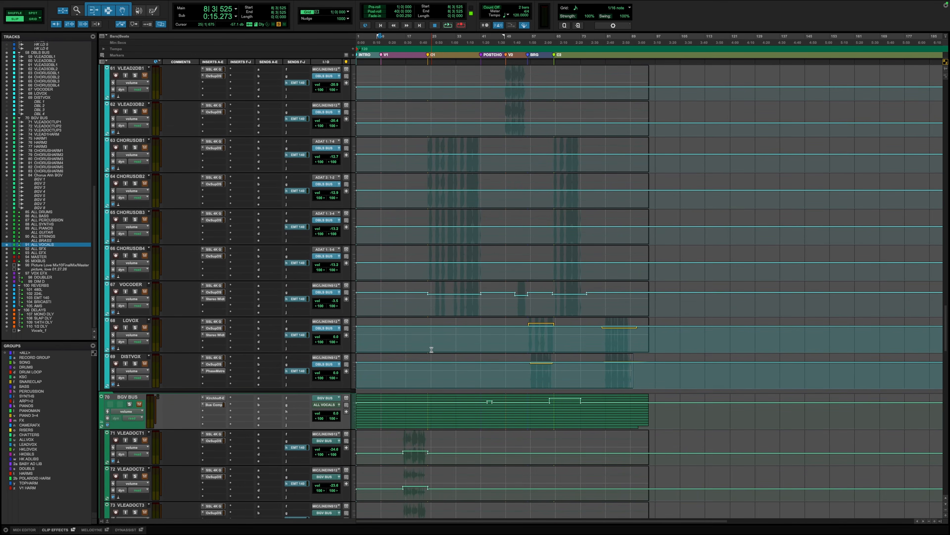
scroll(431, 349, down, 12)
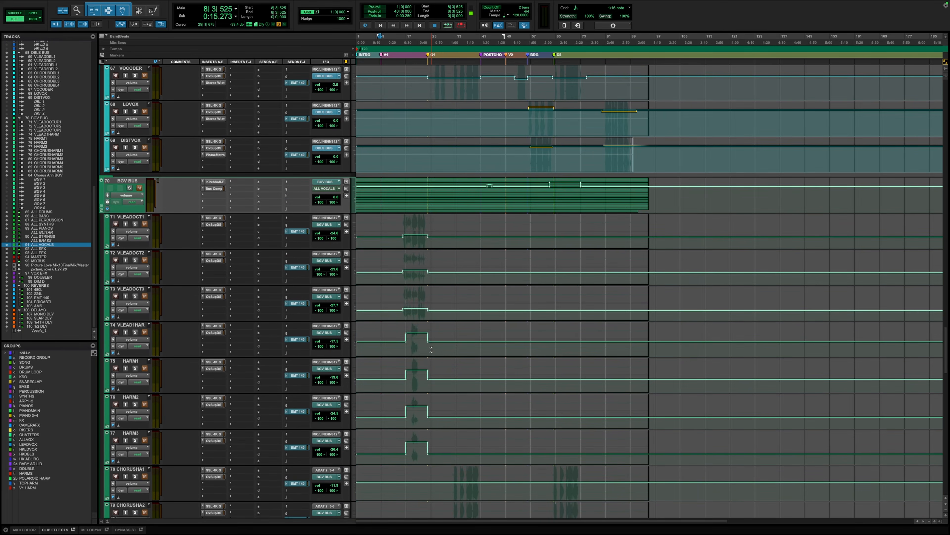
scroll(431, 350, down, 6)
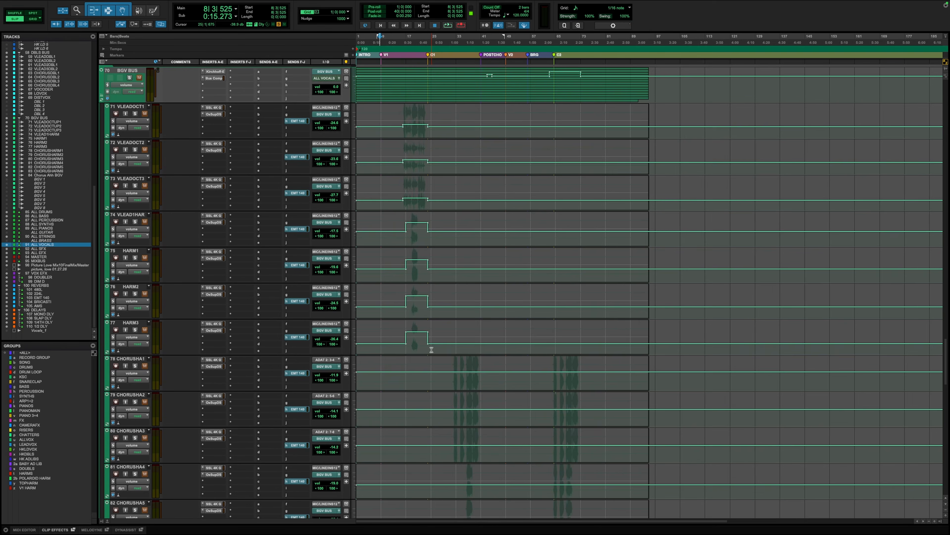
scroll(431, 349, down, 6)
scroll(432, 350, down, 10)
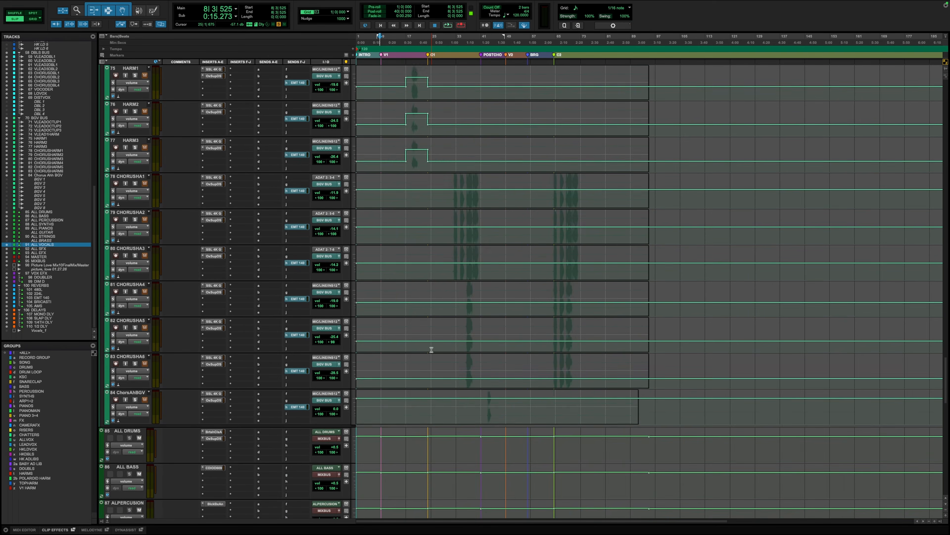
scroll(432, 349, down, 4)
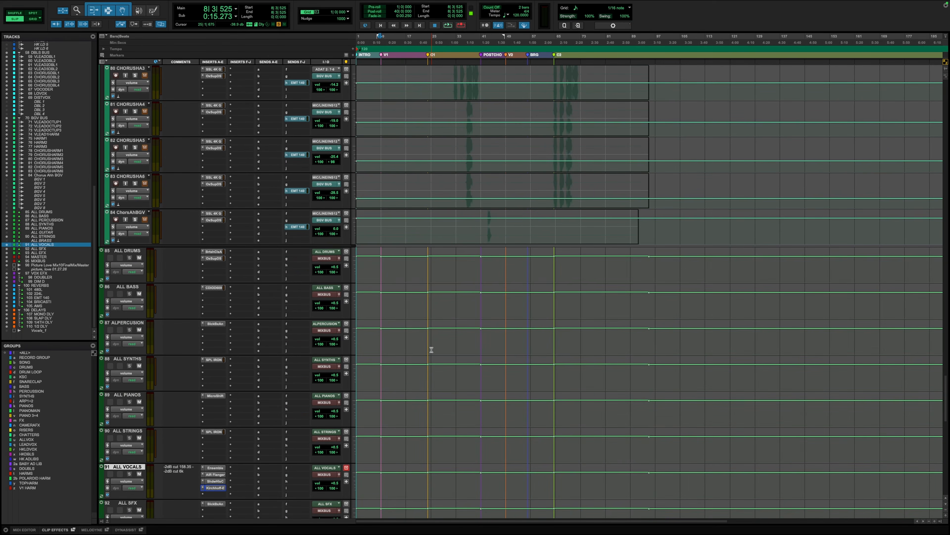
scroll(431, 349, down, 10)
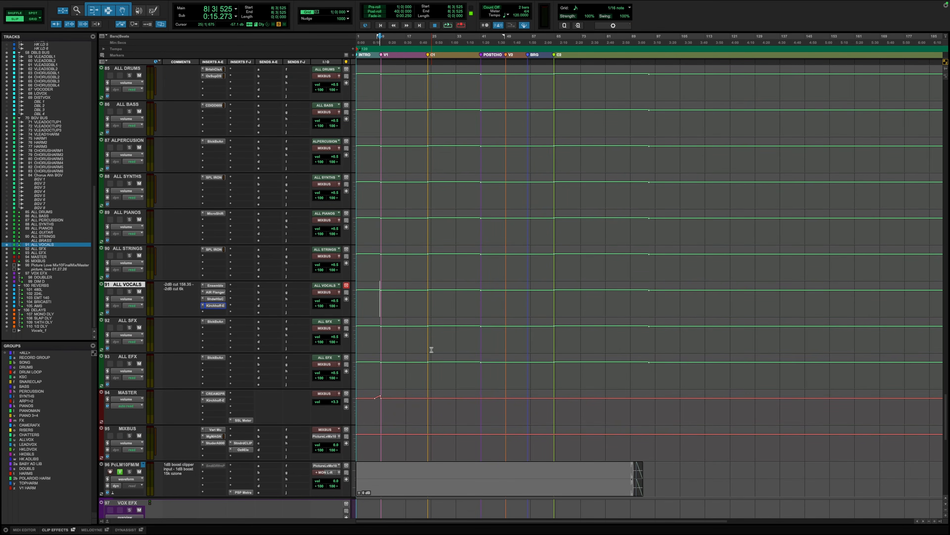
scroll(431, 349, down, 5)
scroll(431, 349, down, 2)
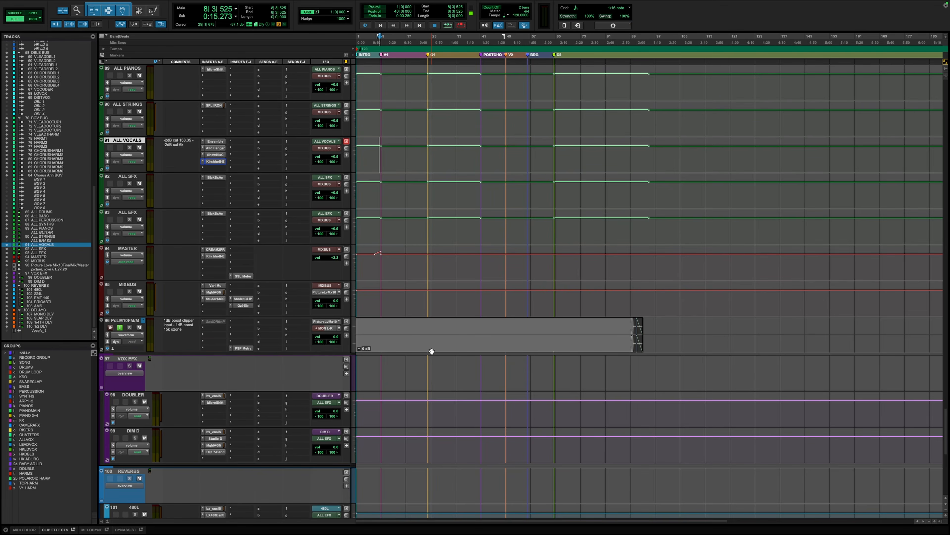
- Review the session in reverse from VOX EFX and the ALL submixes through the BGV and DBLS tracks up to HK LD BUS
scroll(432, 351, down, 2)
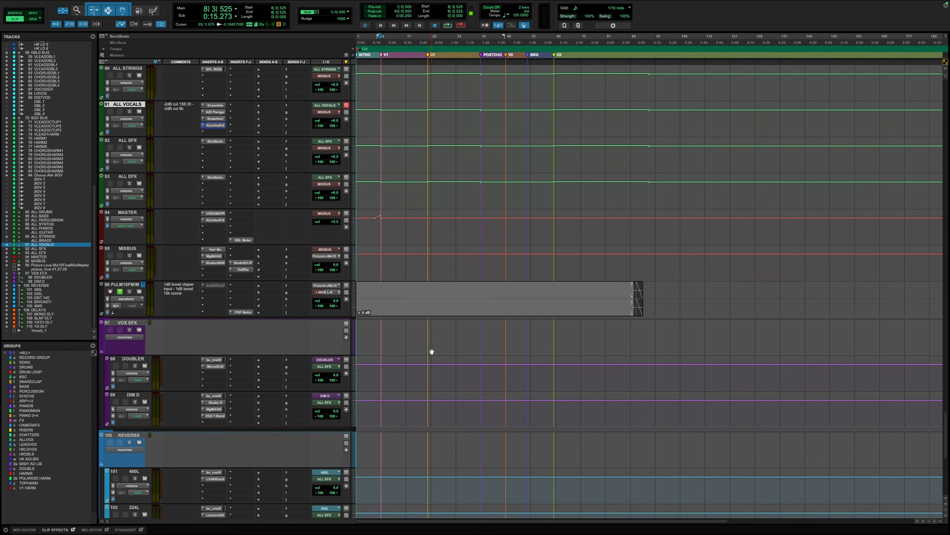
scroll(431, 350, up, 15)
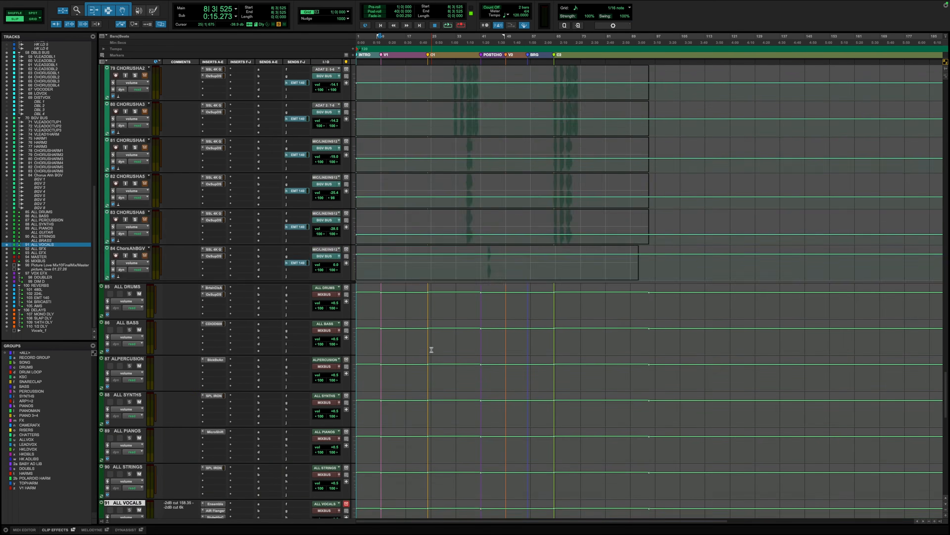
scroll(431, 349, up, 11)
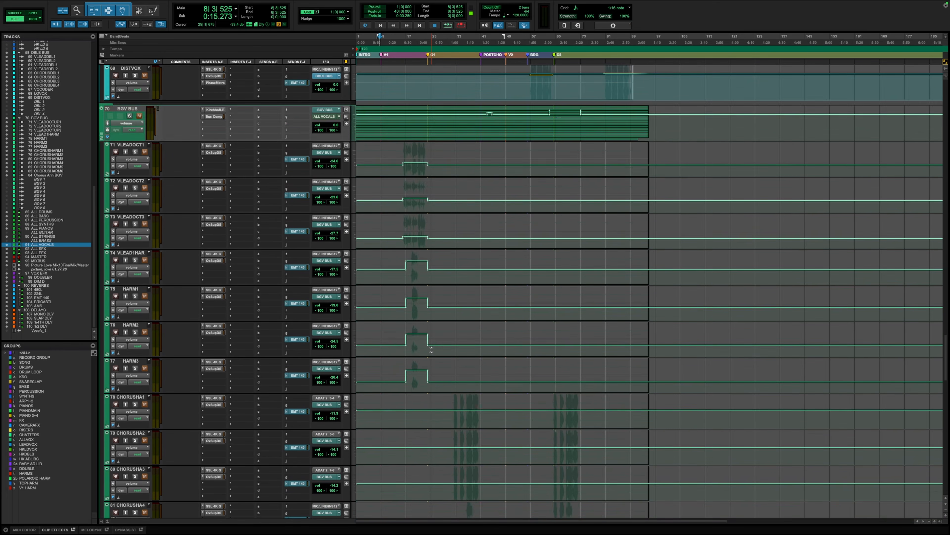
scroll(431, 349, up, 14)
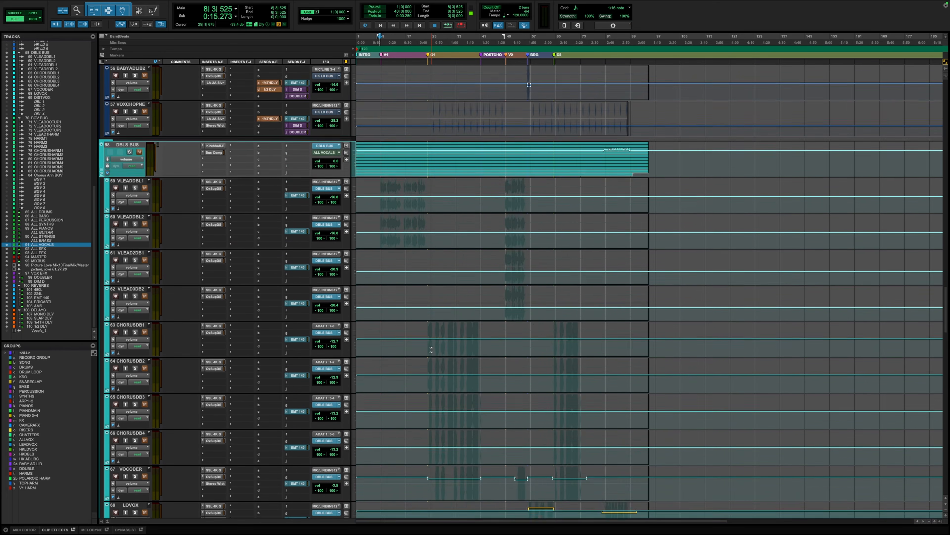
scroll(432, 349, up, 6)
key(t)
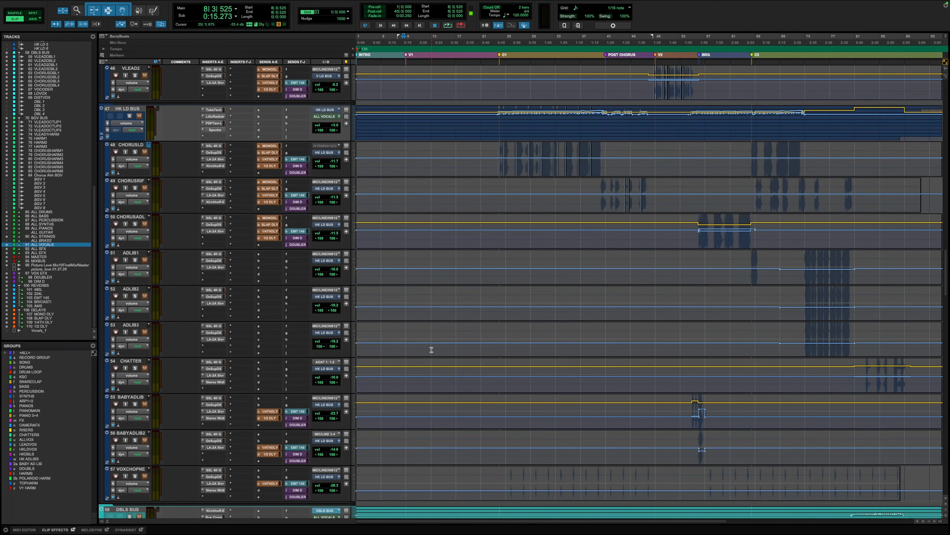
- Examine the chorus lead and ad-lib tracks under HK LD BUS and the doubles under DBLS BUS, down to BGV BUS
scroll(431, 349, down, 2)
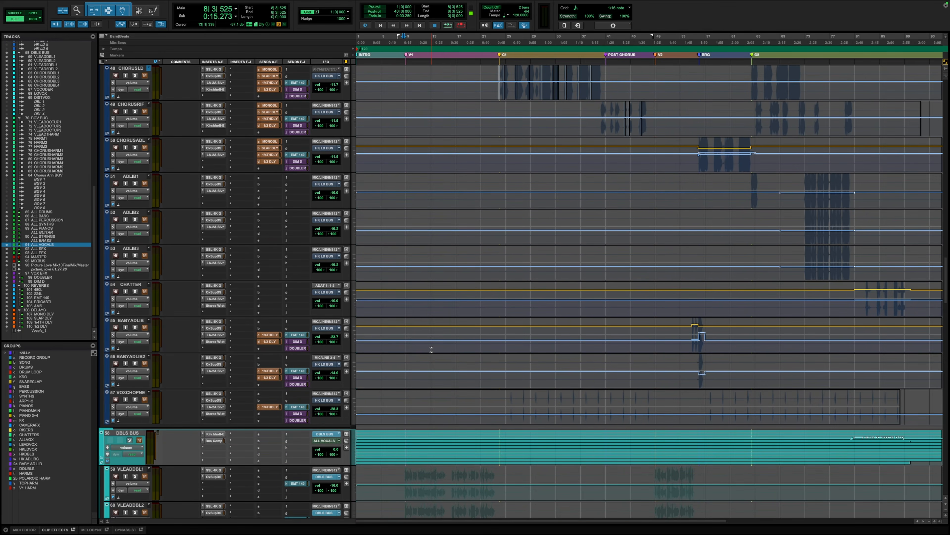
scroll(431, 349, down, 2)
scroll(431, 349, down, 3)
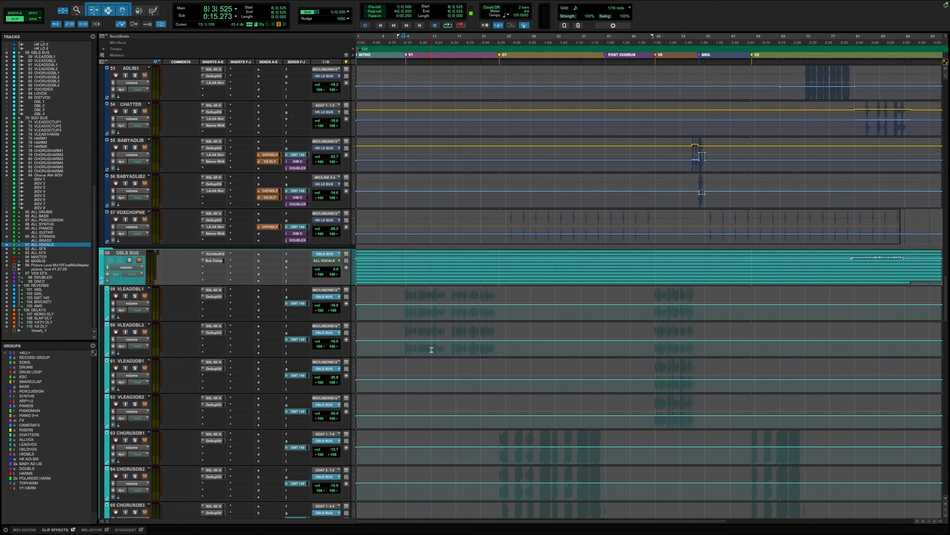
scroll(431, 349, down, 2)
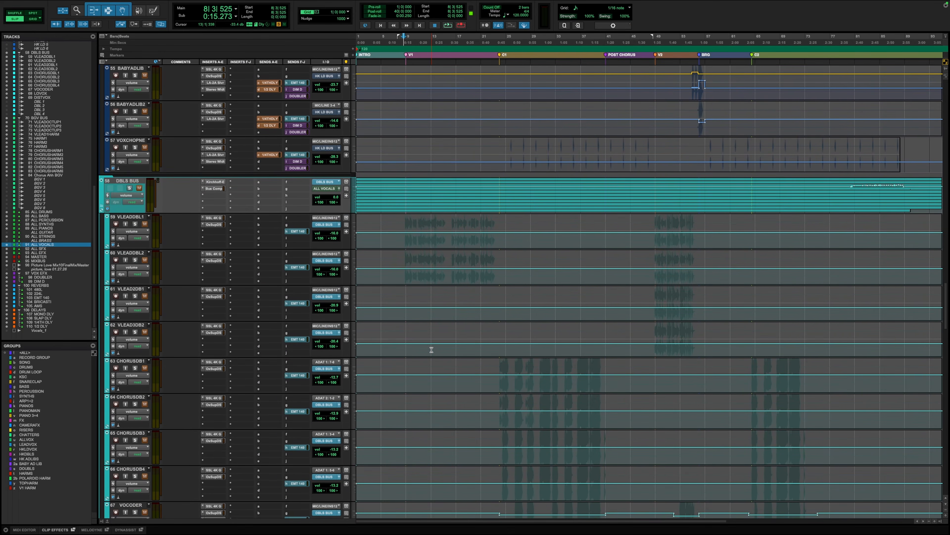
key(ctrl+bracketleft)
scroll(431, 350, down, 2)
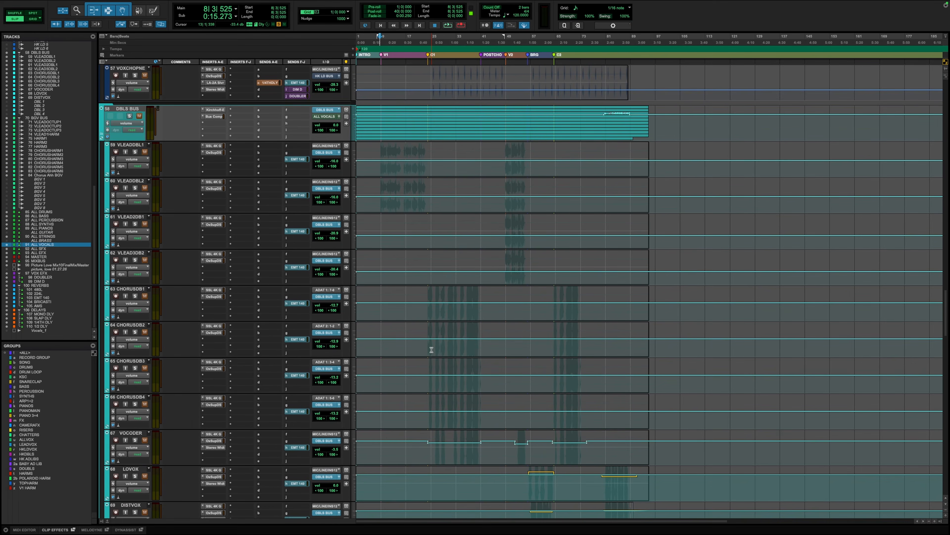
scroll(432, 349, down, 2)
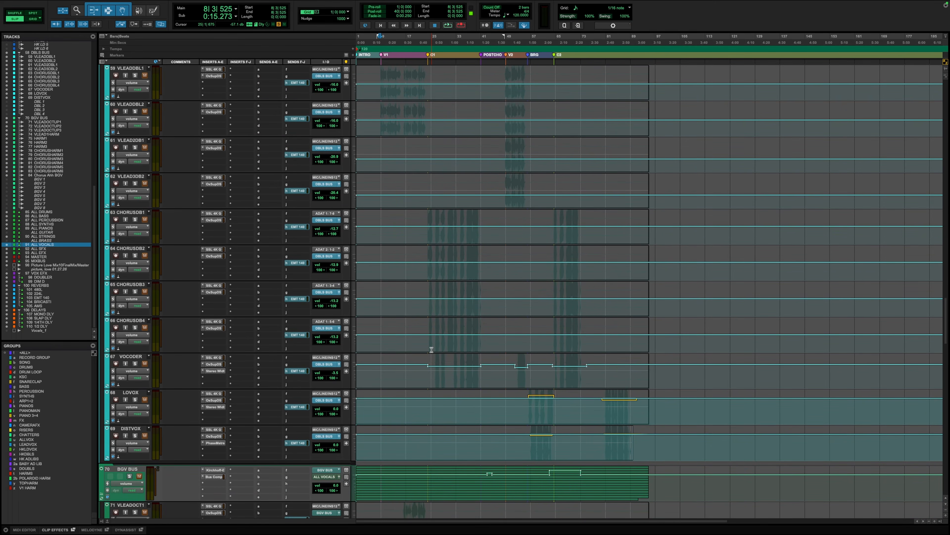